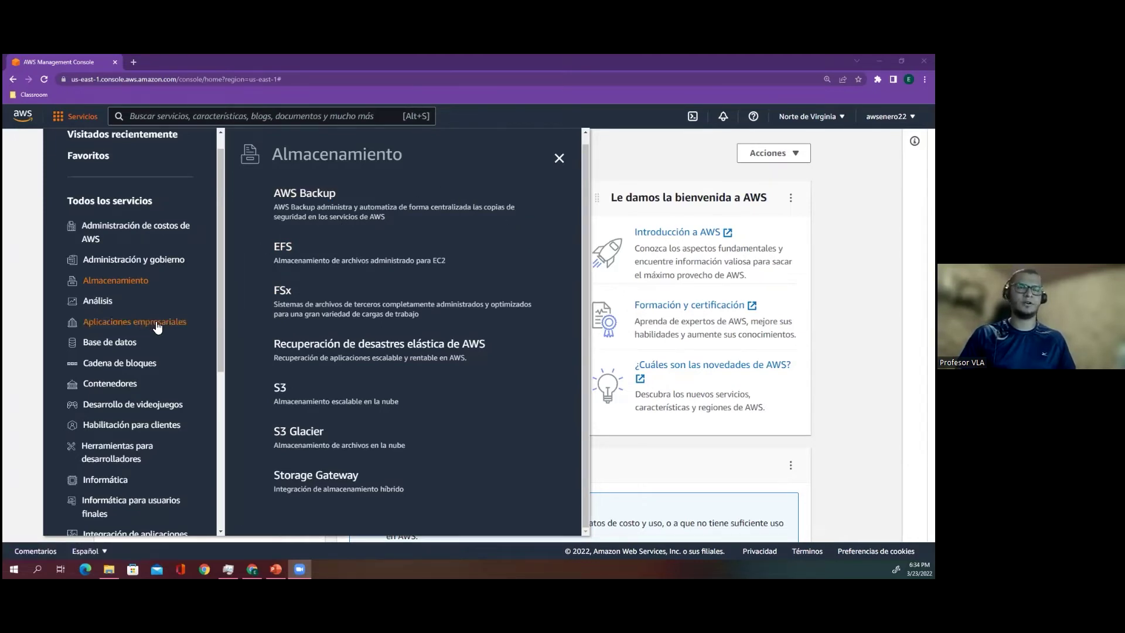
- Start a new S3 bucket and name it bucket-aws-vla-webinar
left_click(283, 390)
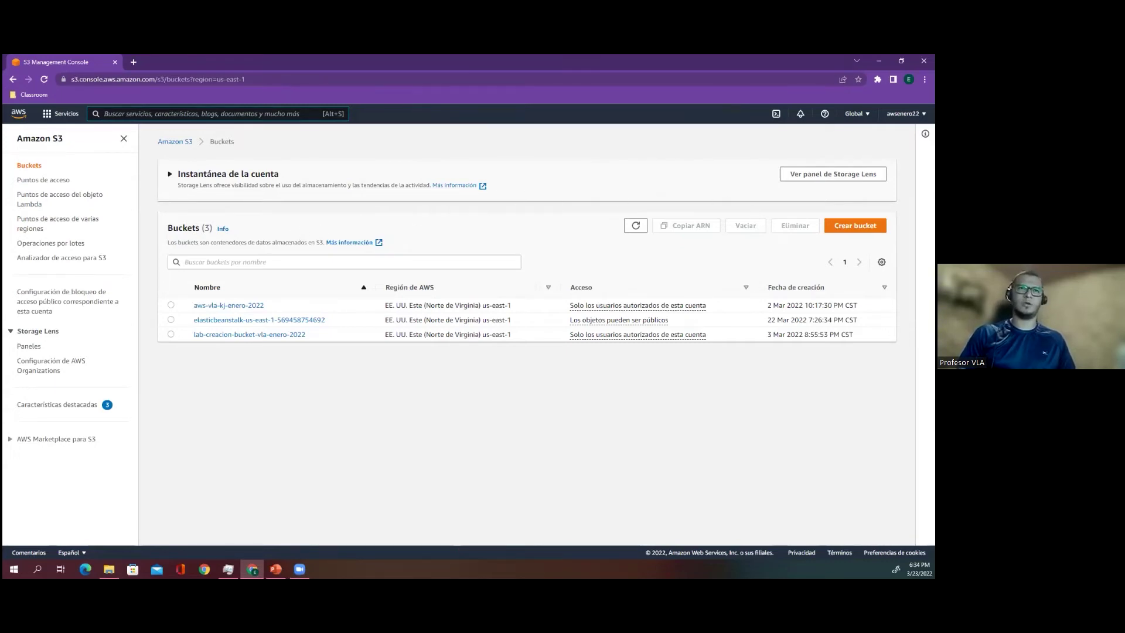
left_click(855, 225)
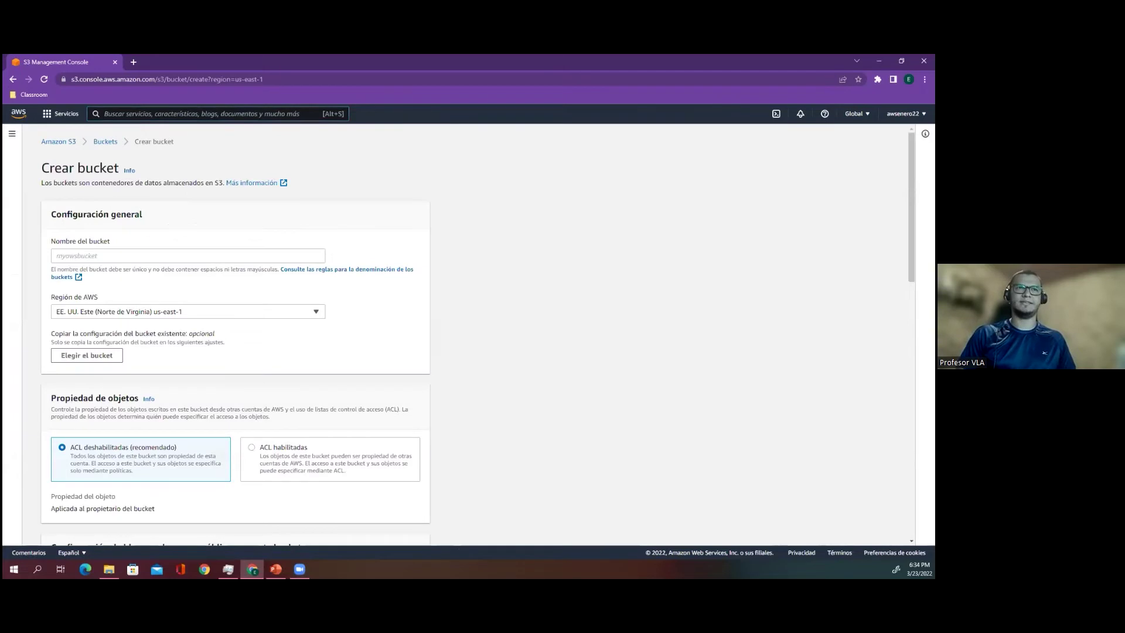
left_click(259, 261)
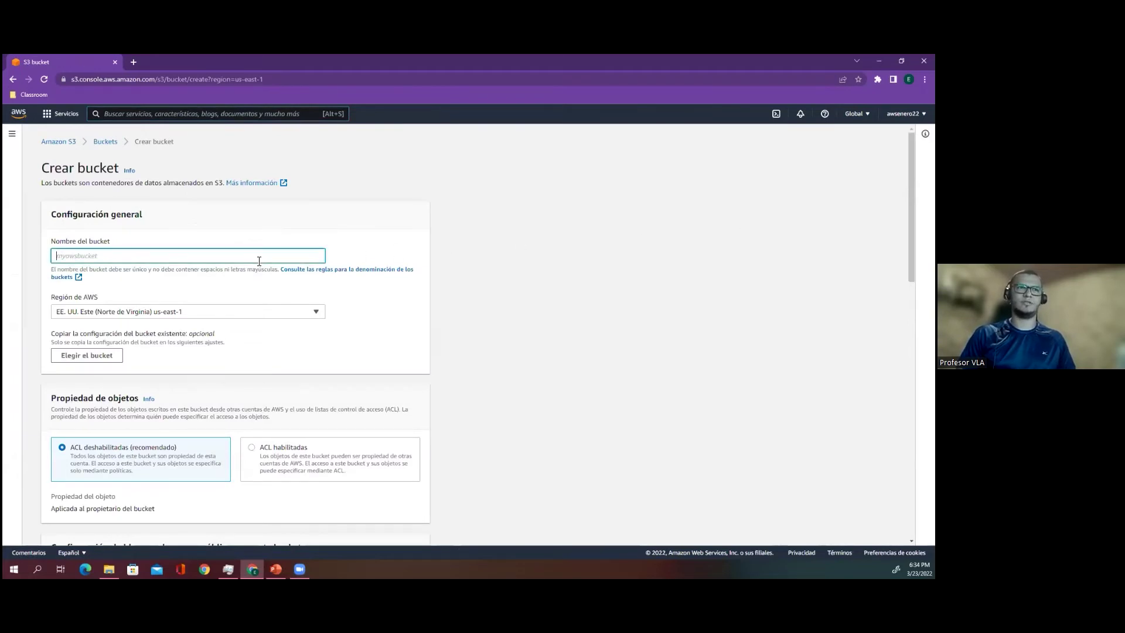
type("bik")
type("ucket")
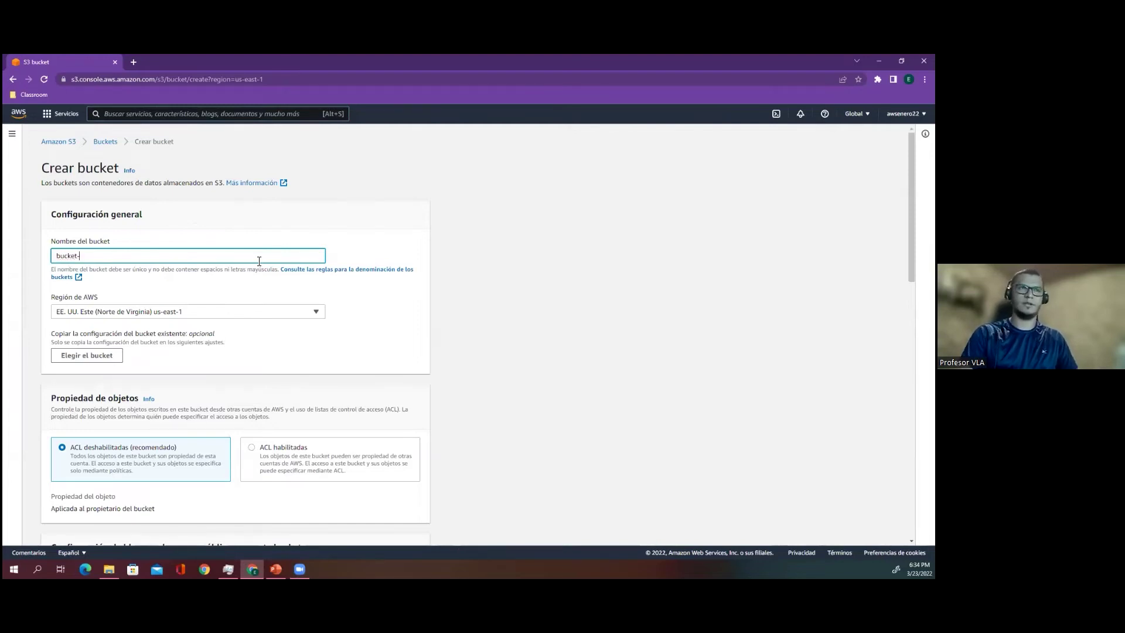
type("-aw")
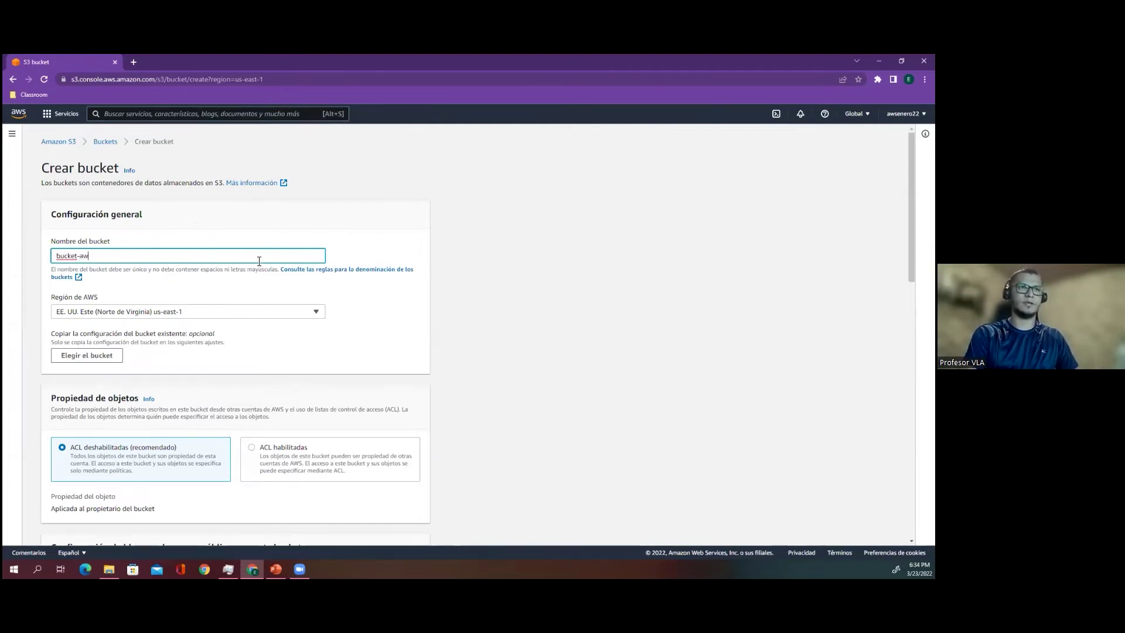
type("s-vla")
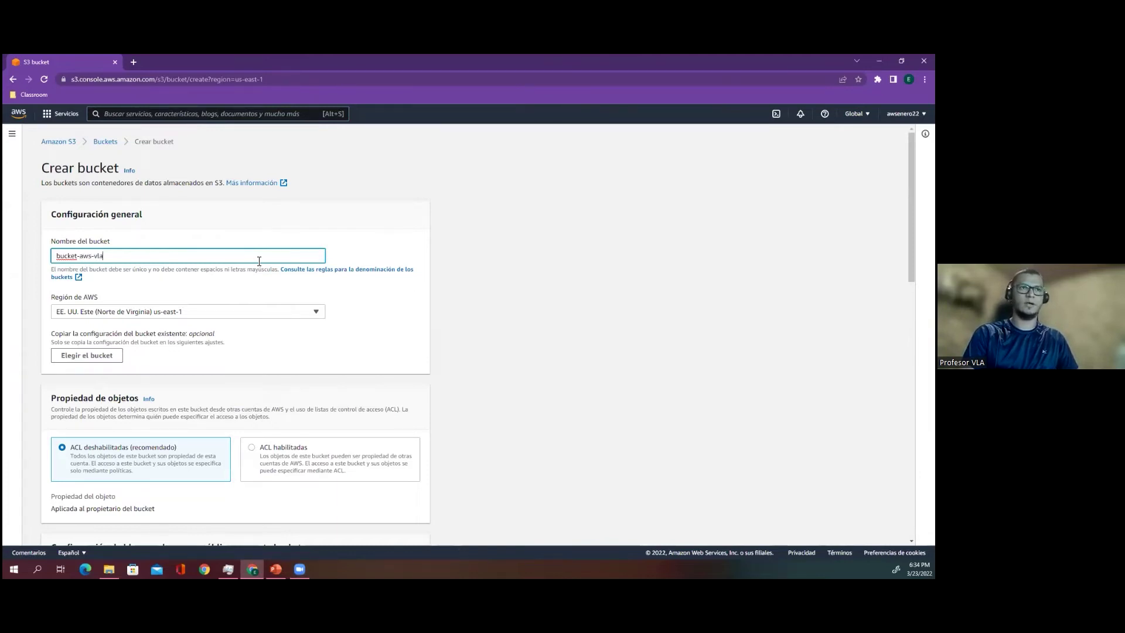
type("-webinar")
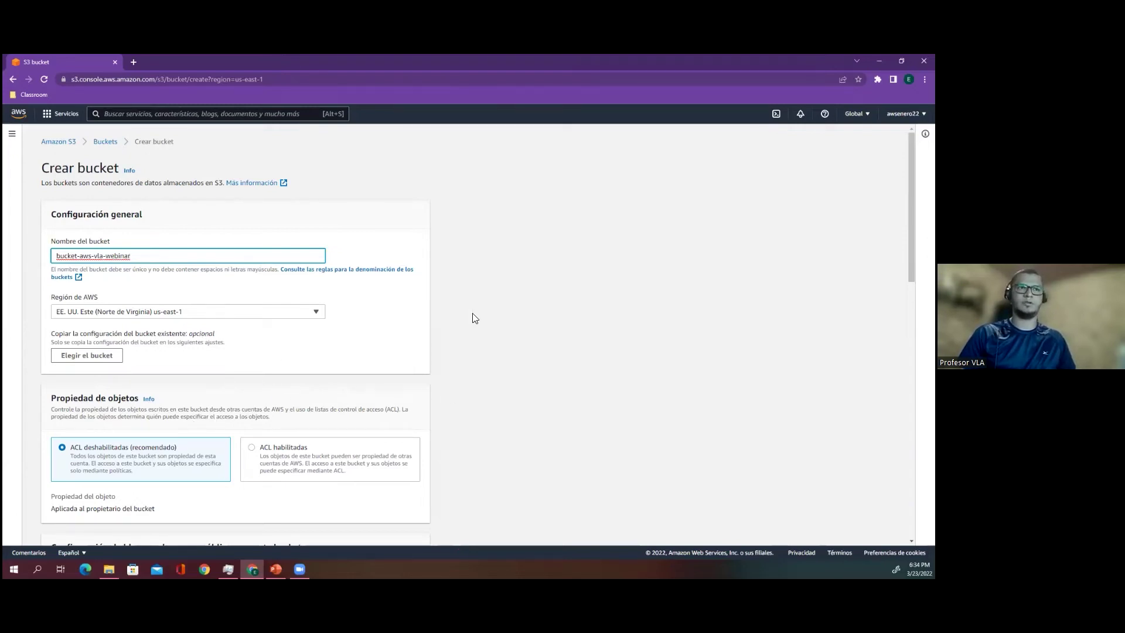
- Create the bucket with the default settings and open bucket-aws-vla-webinar from the bucket list
scroll(468, 334, "down", 5)
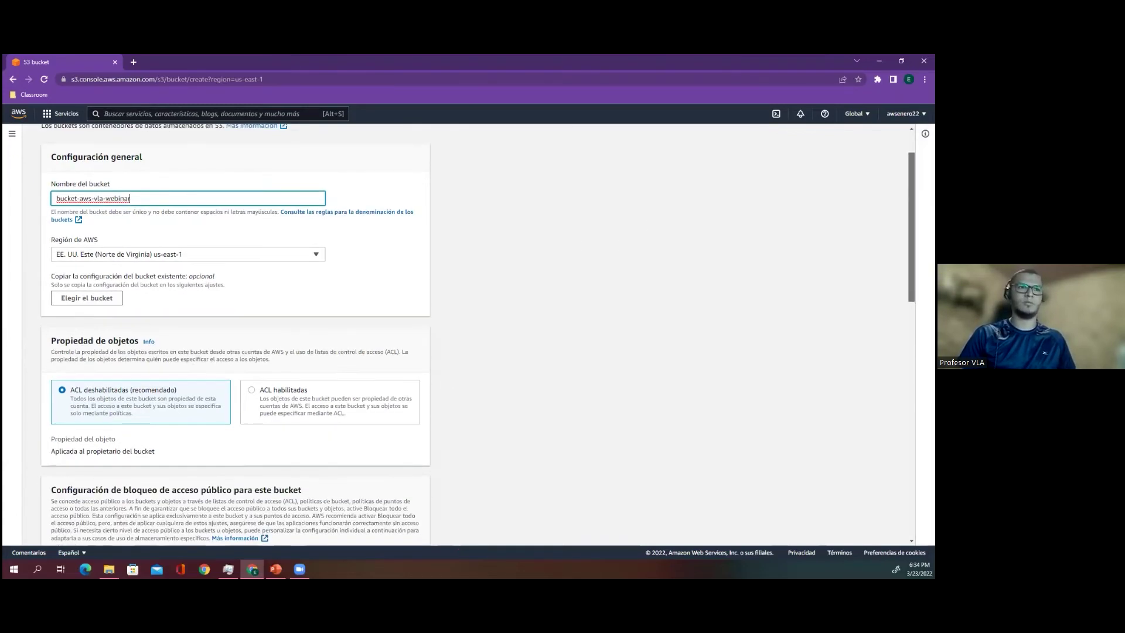
scroll(469, 334, "down", 8)
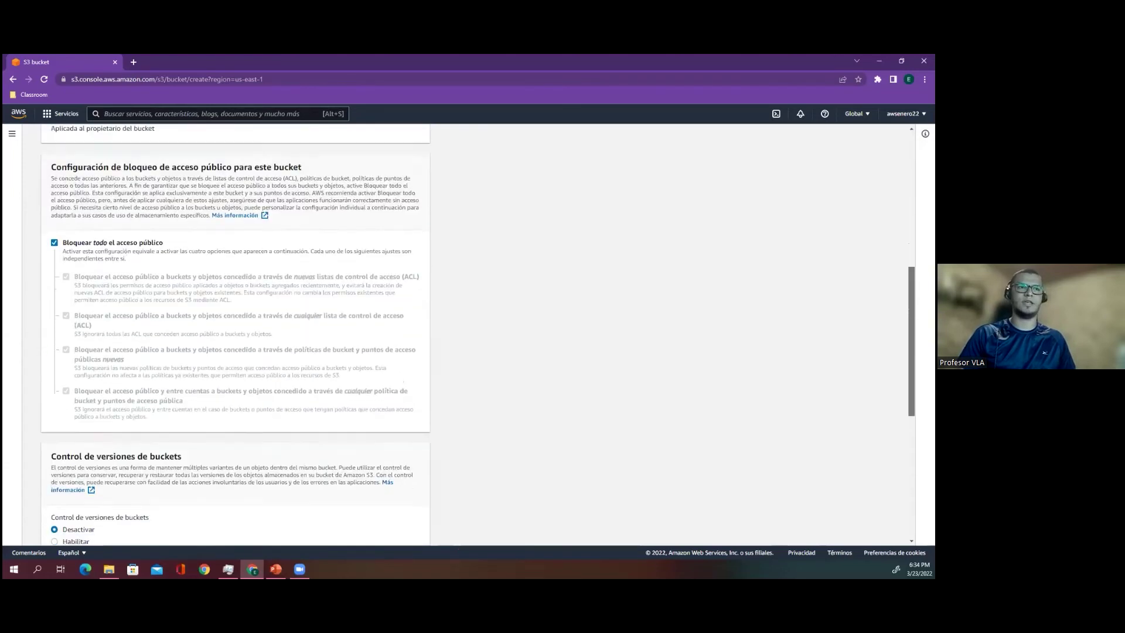
scroll(478, 334, "down", 1)
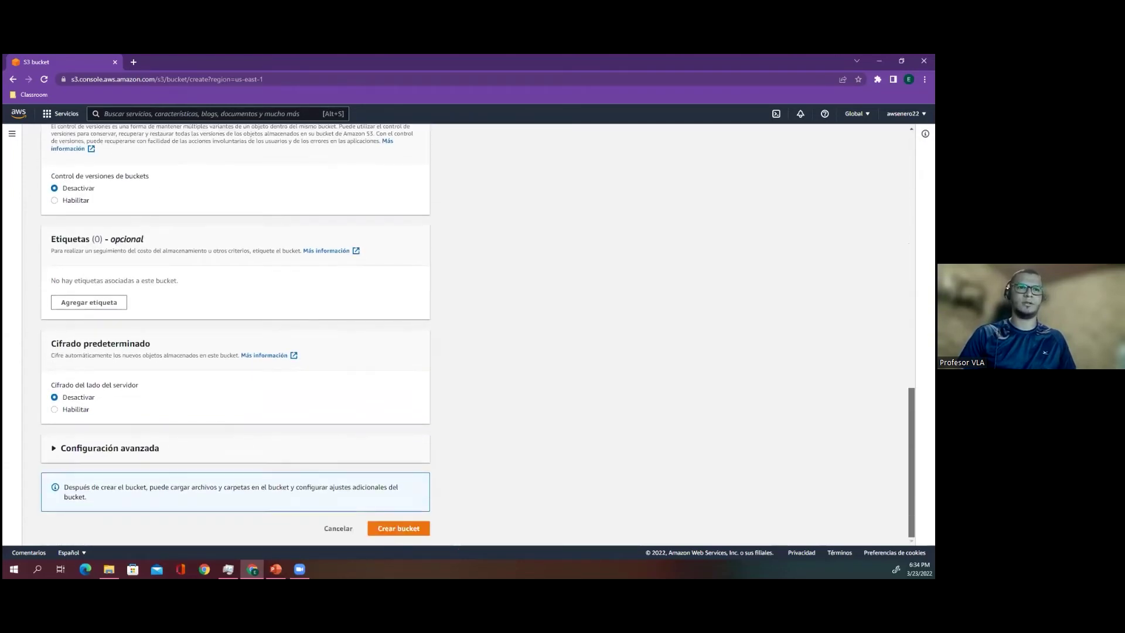
left_click(391, 527)
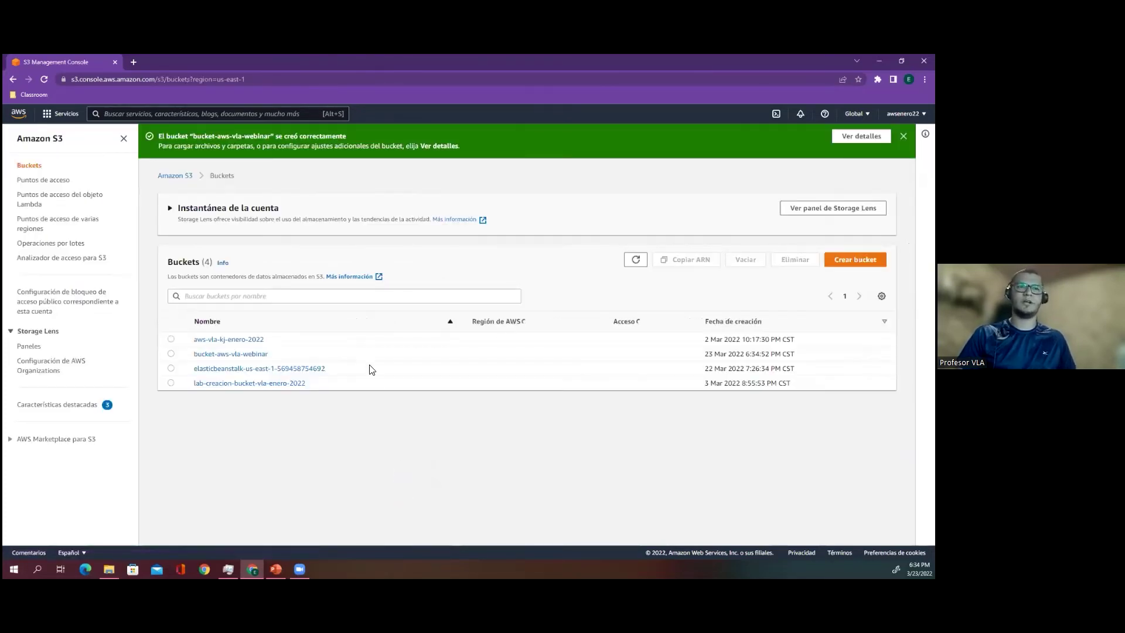
left_click(241, 354)
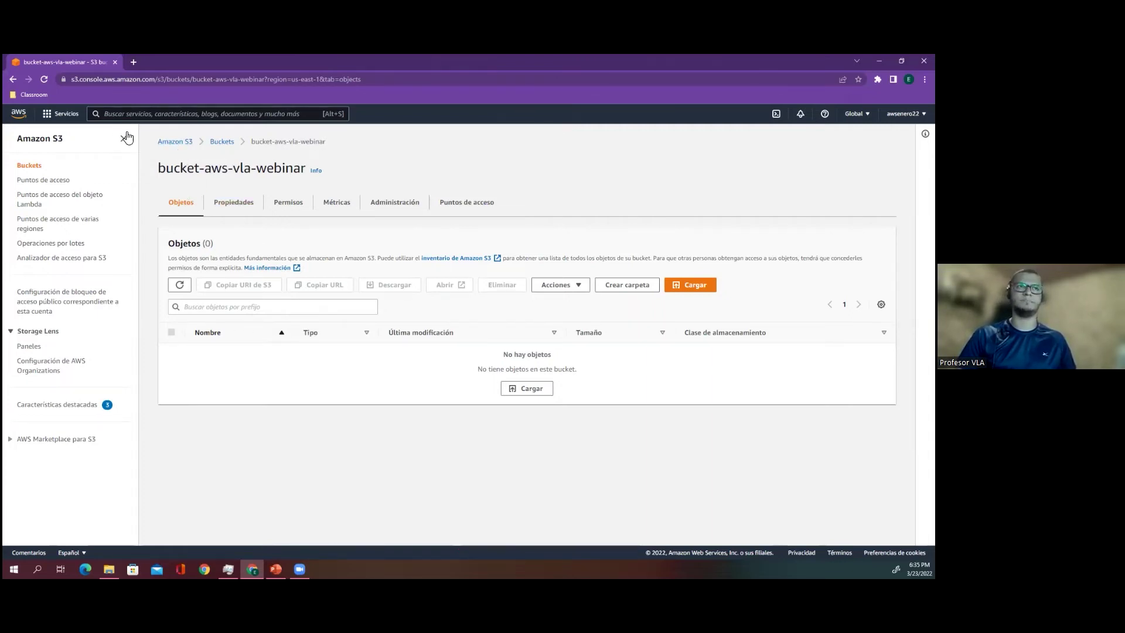
- Go to the DynamoDB database service's table list and start creating a new table
left_click(66, 120)
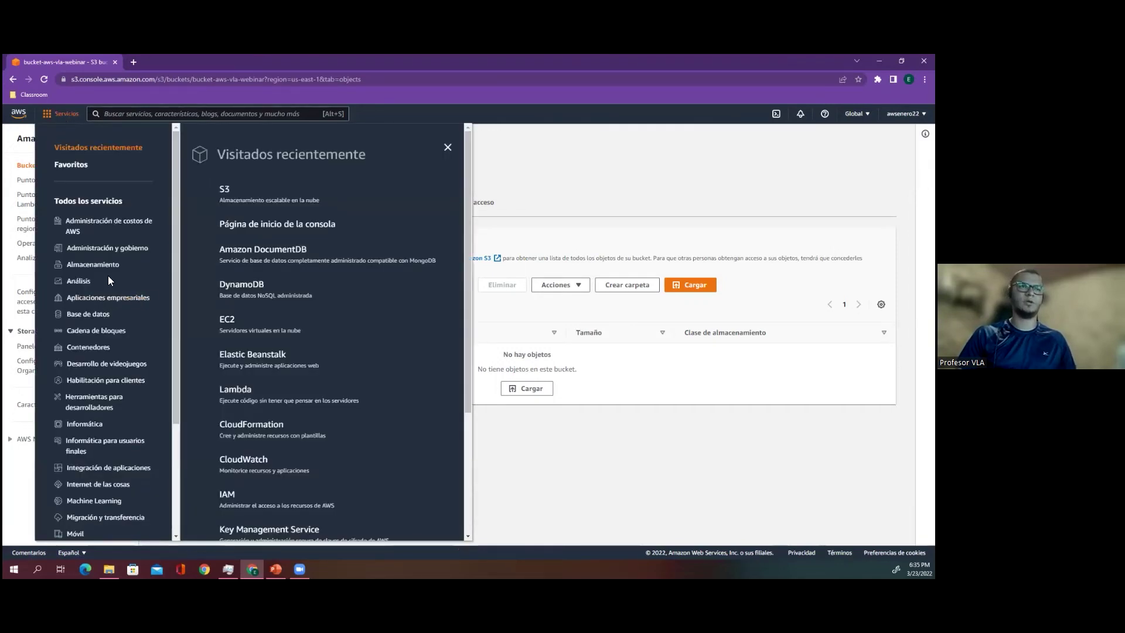
left_click(87, 314)
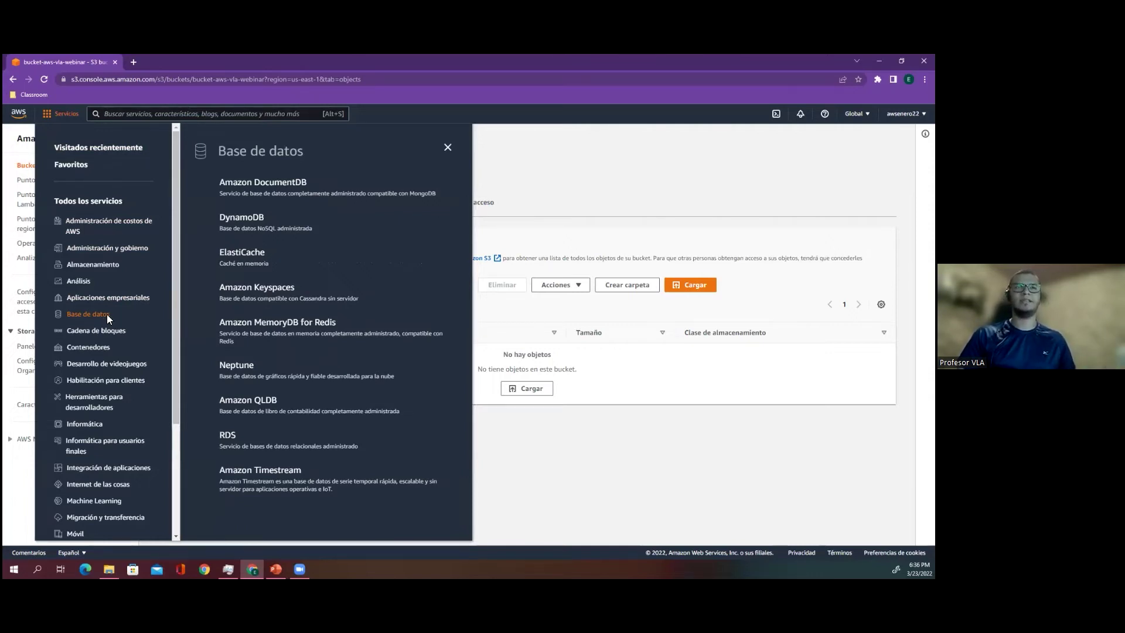
left_click(255, 222)
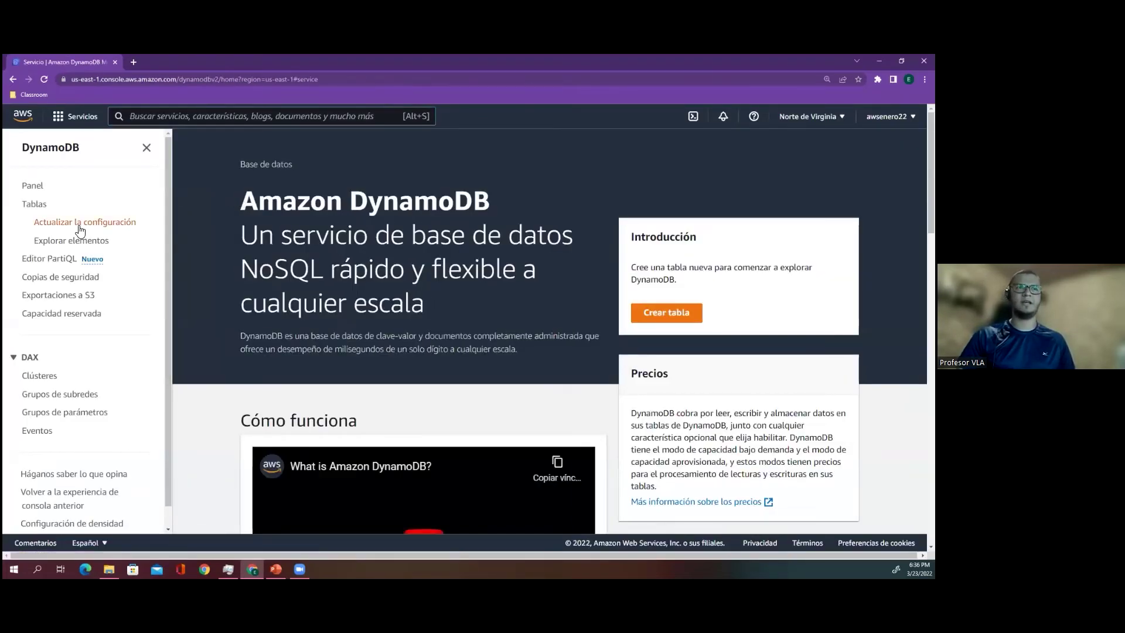
left_click(52, 209)
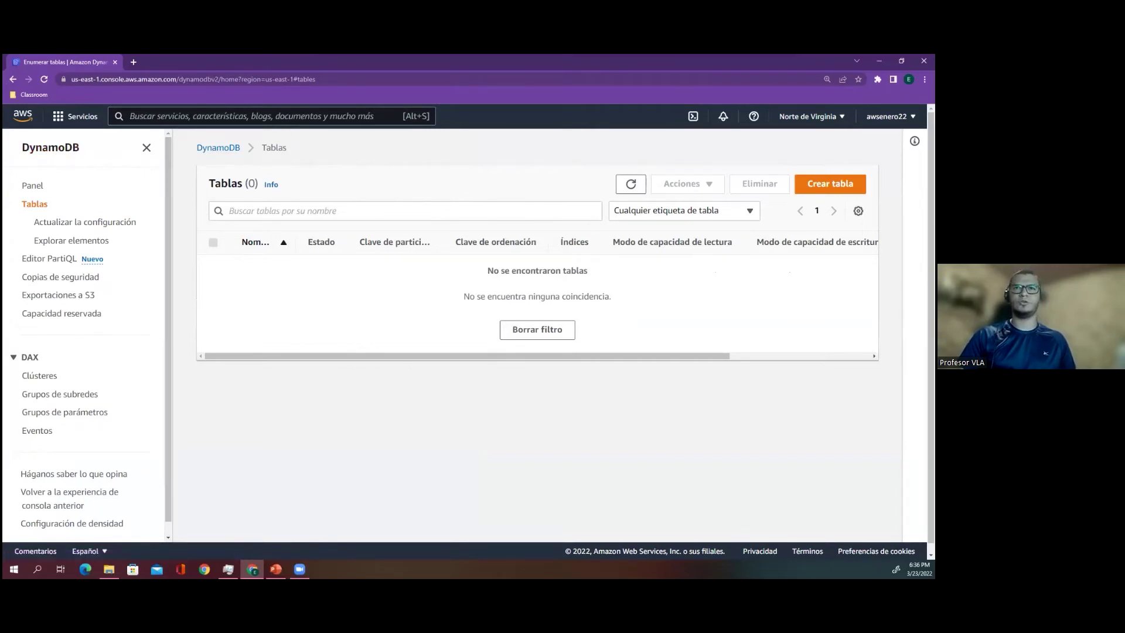
left_click(830, 184)
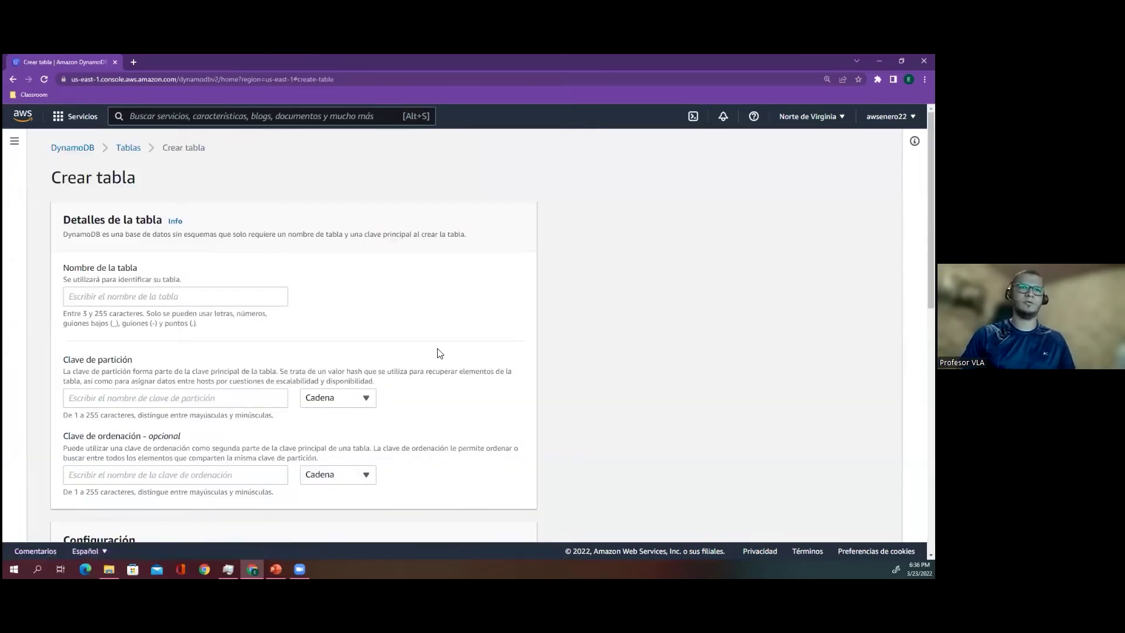
- Create the DynamoDB table tabla-webinar with partition key id of type Cadena, leaving the remaining settings at their defaults
left_click(200, 304)
type("tabla-webinar")
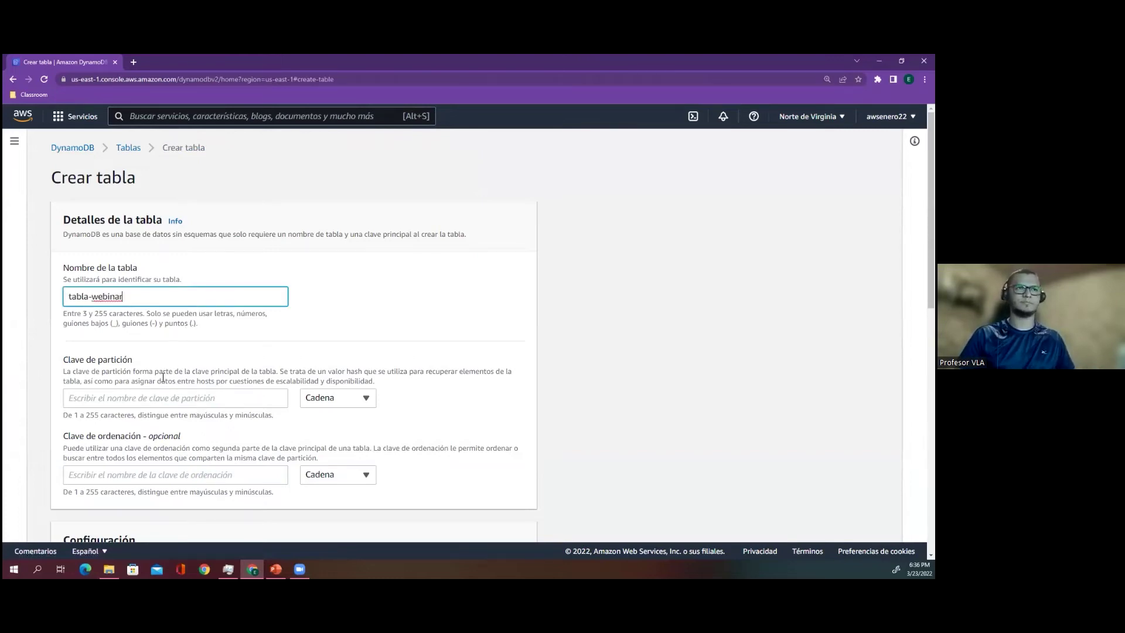
left_click(124, 399)
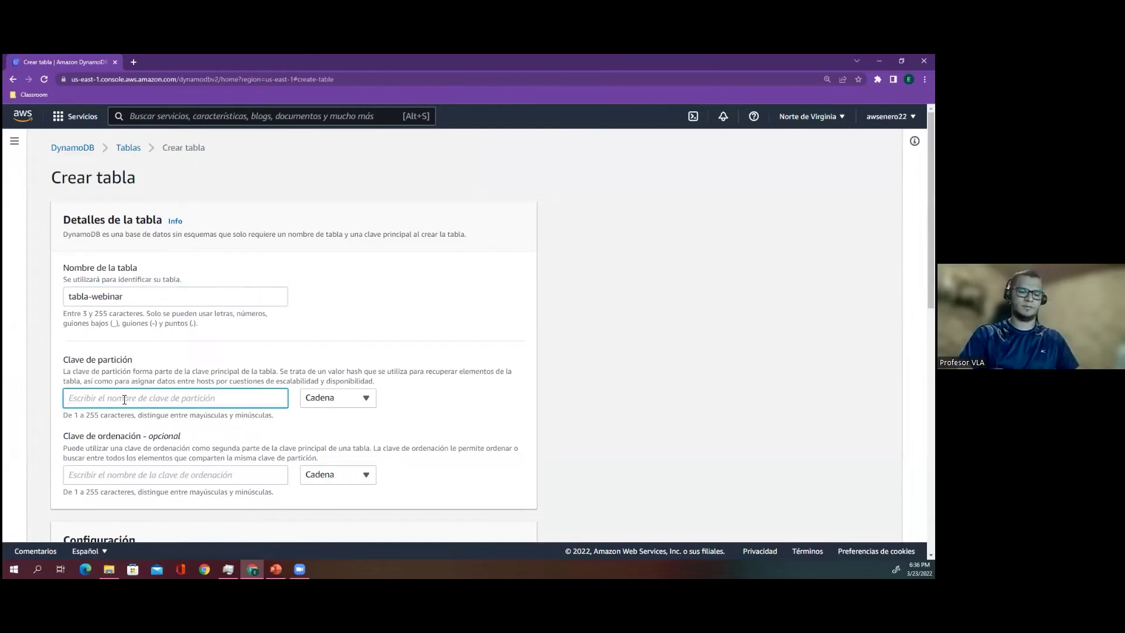
type("id")
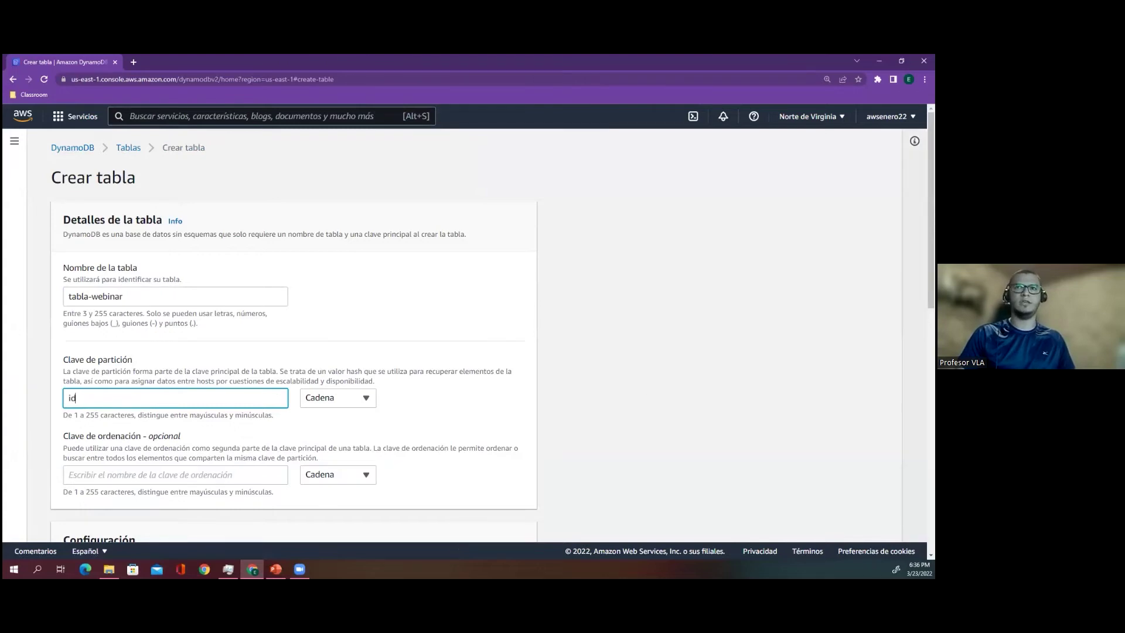
scroll(469, 334, "down", 5)
scroll(293, 334, "down", 5)
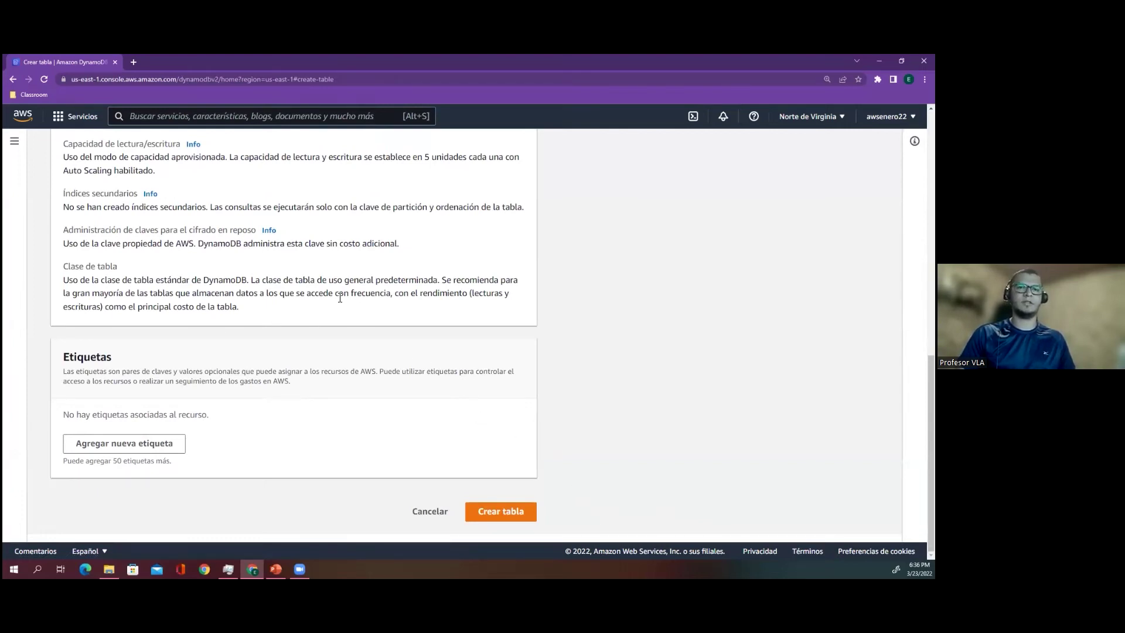
left_click(506, 510)
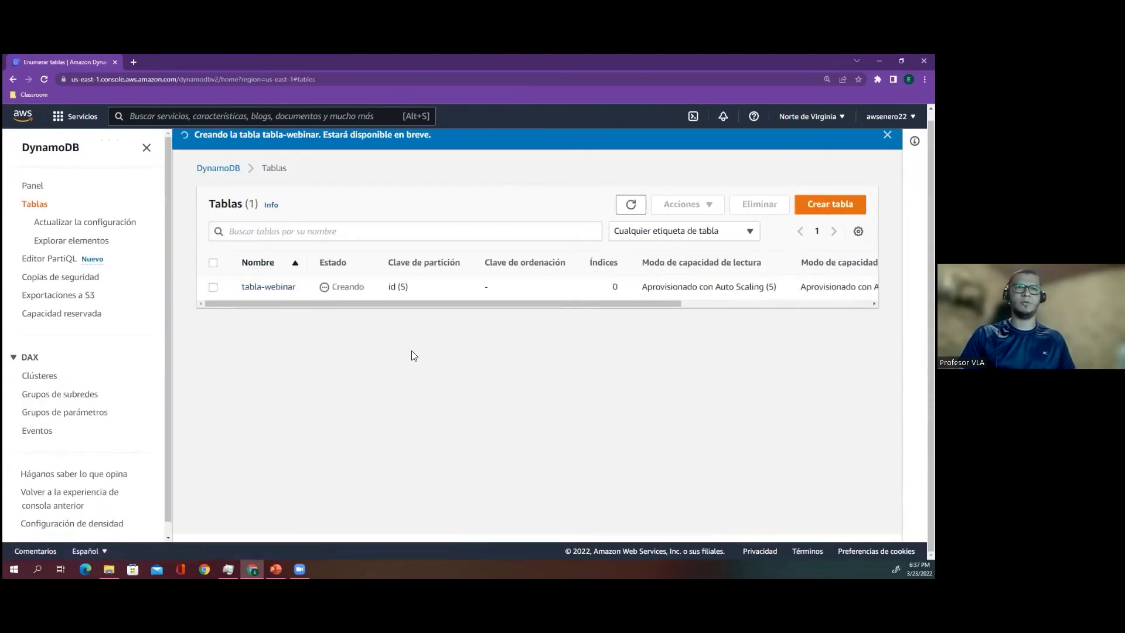
- Select tabla-webinar in the DynamoDB table list and view its general information
double_click(354, 291)
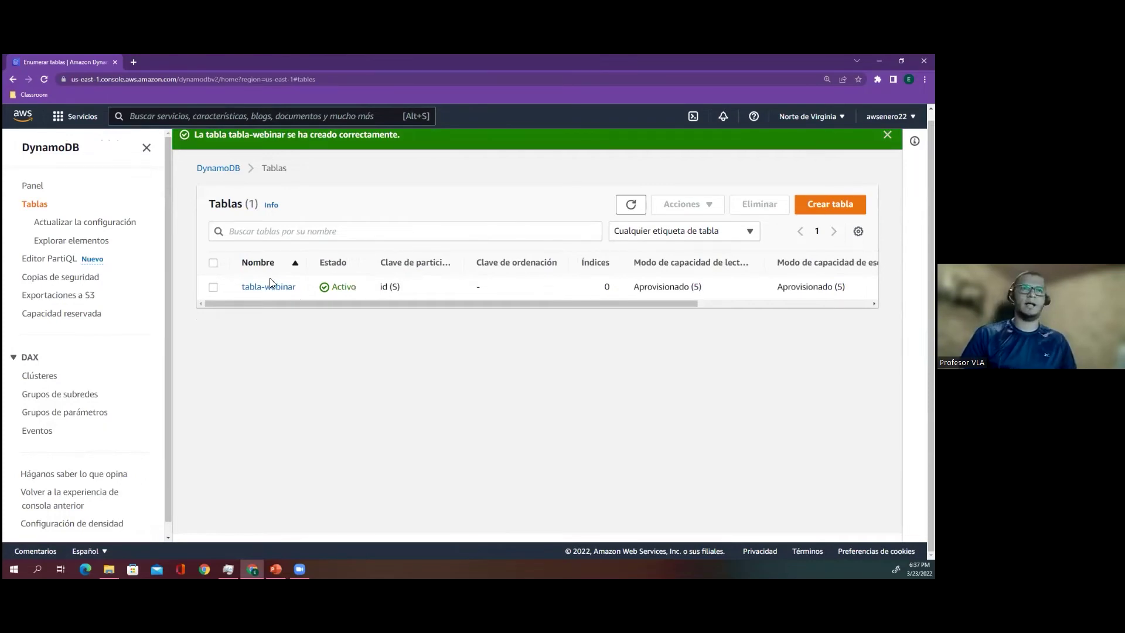
left_click(213, 287)
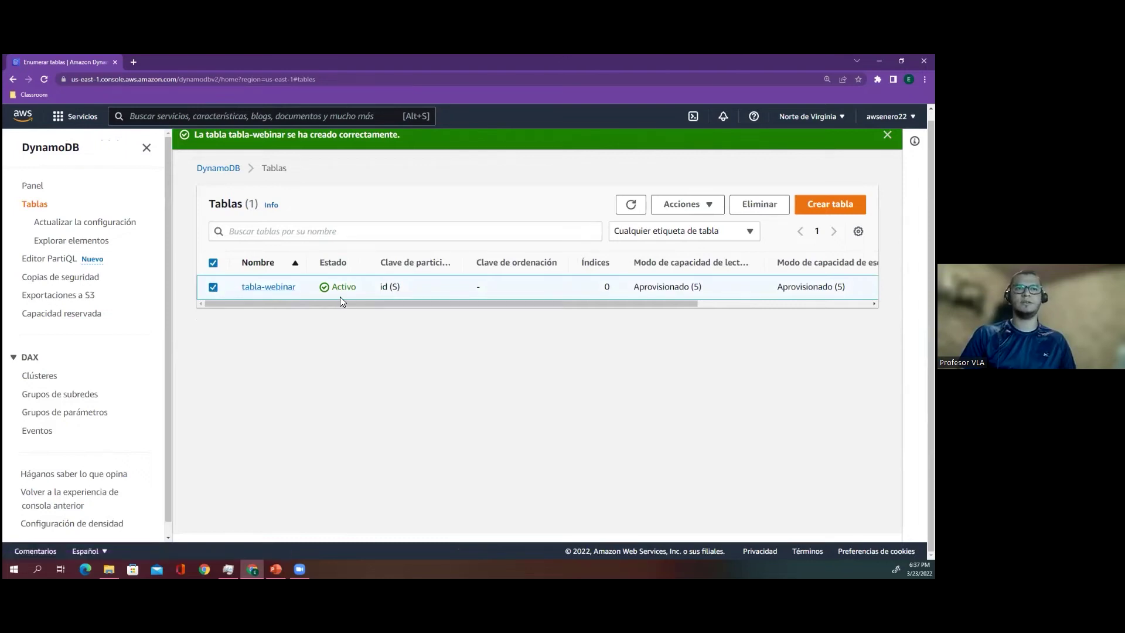
left_click(295, 287)
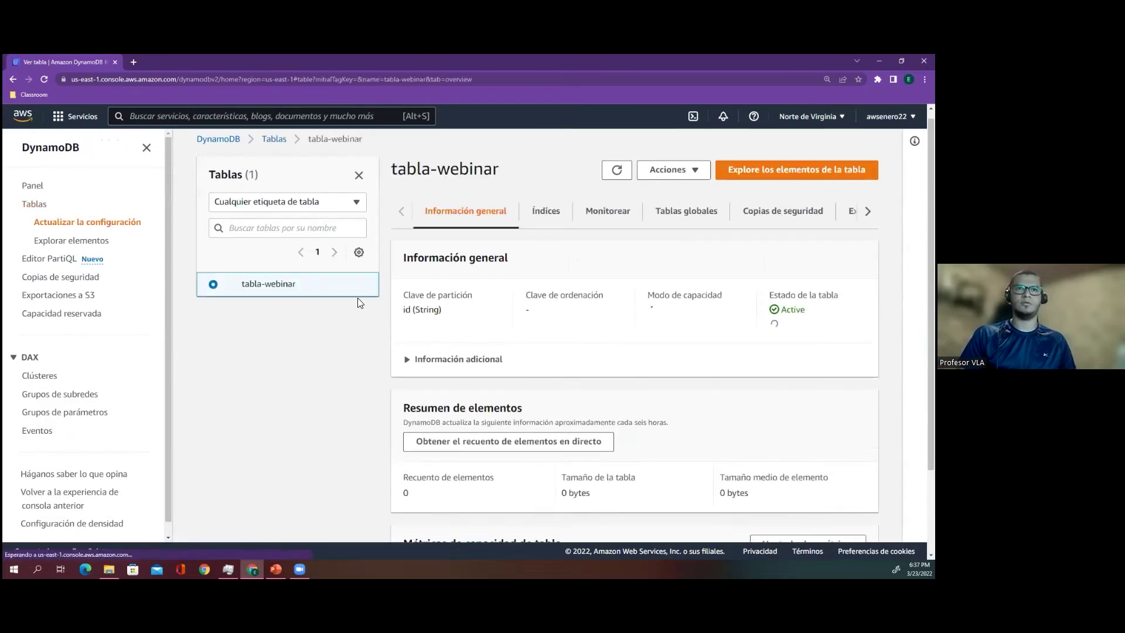
- Open DynamoDB's PartiQL editor and review the existing INSERT statement in Query 2 and the SELECT statement in Query 1
left_click(61, 259)
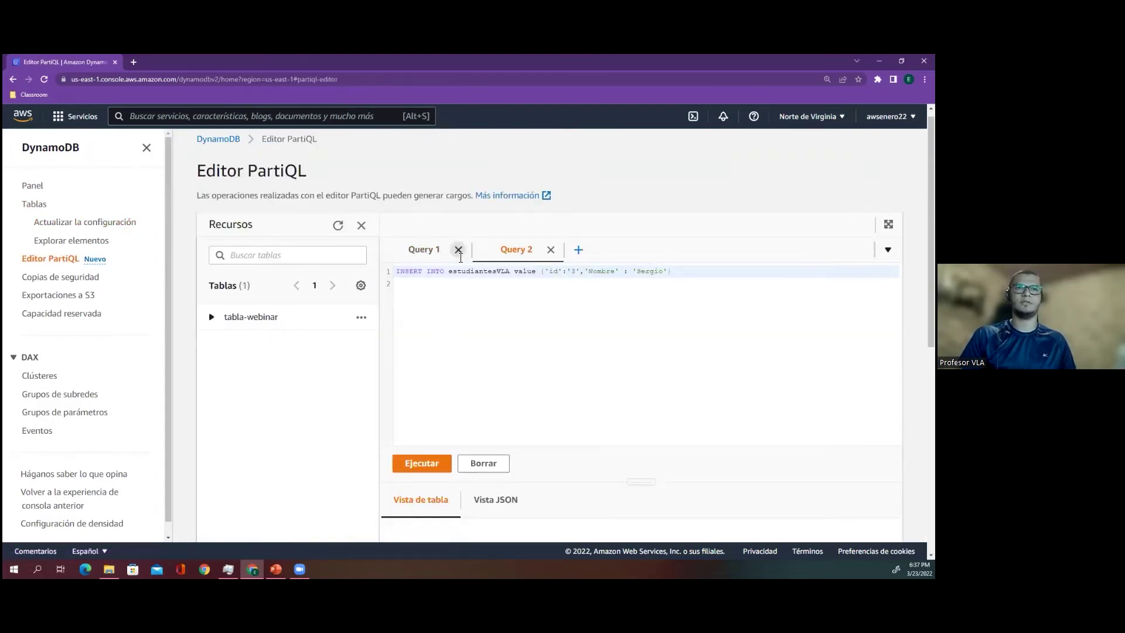
double_click(507, 274)
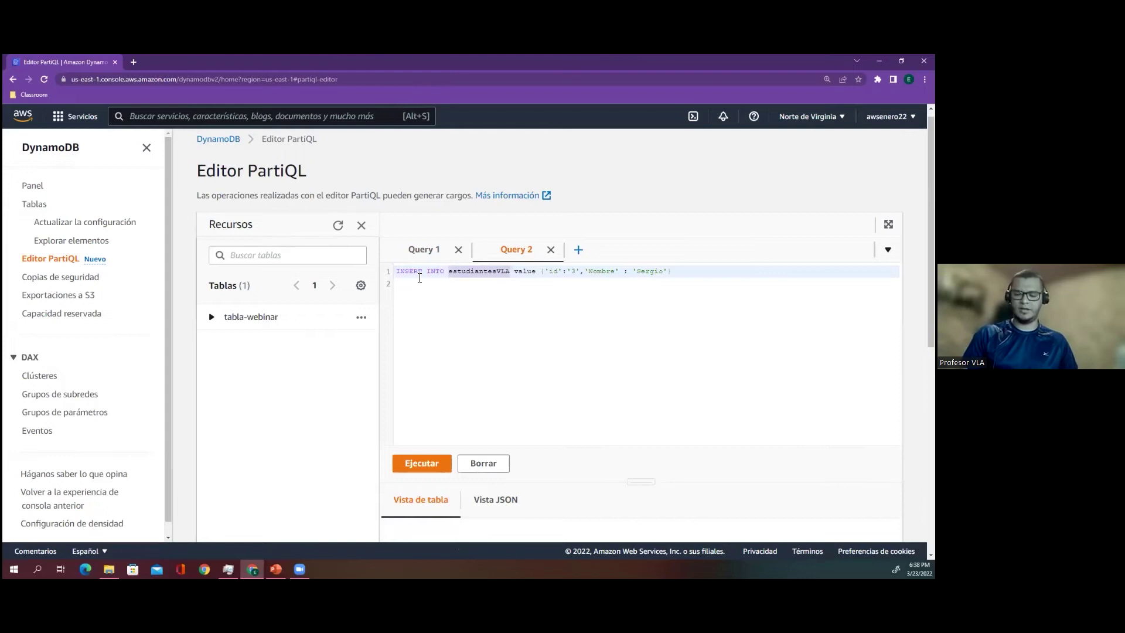
left_click(417, 252)
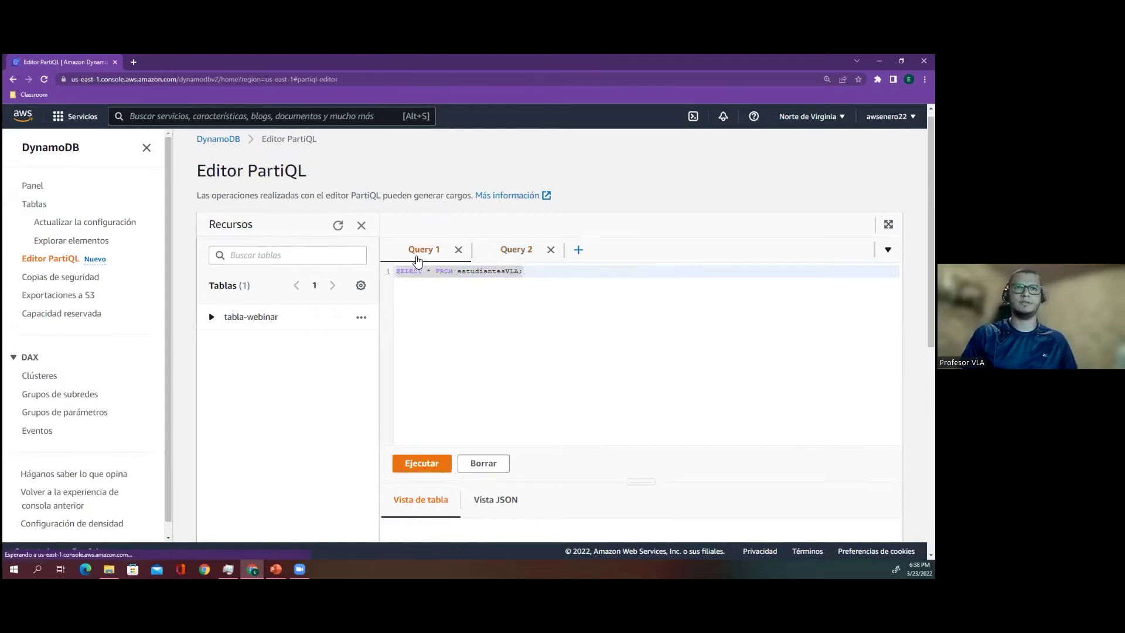
- Open Lightsail from the Informática services and start creating an instance
left_click(58, 120)
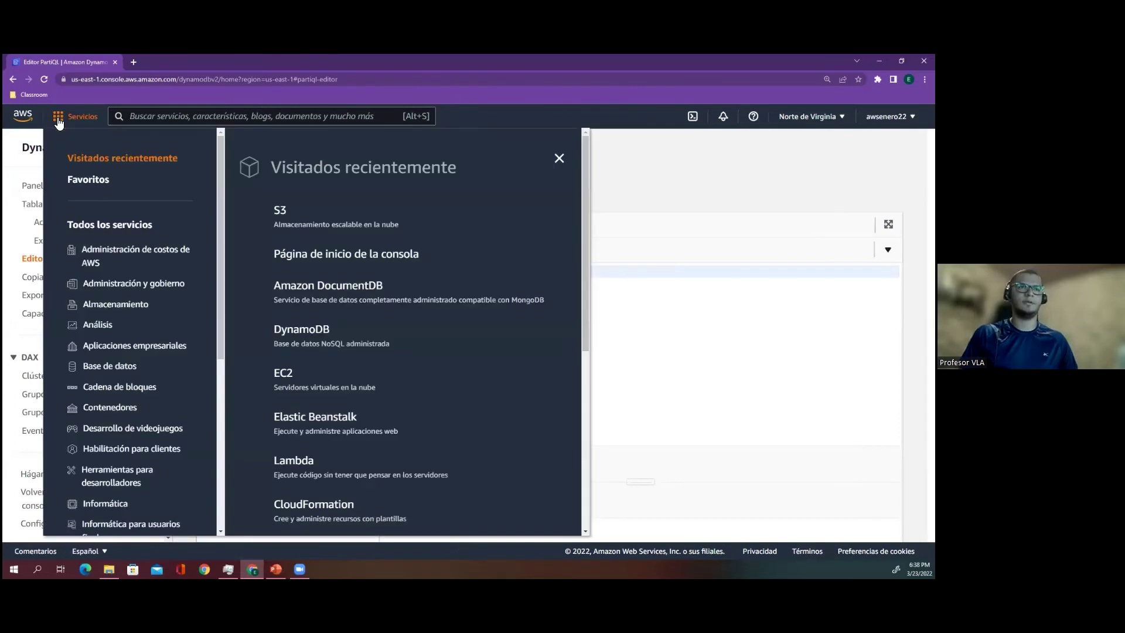
left_click_drag(223, 204, 234, 272)
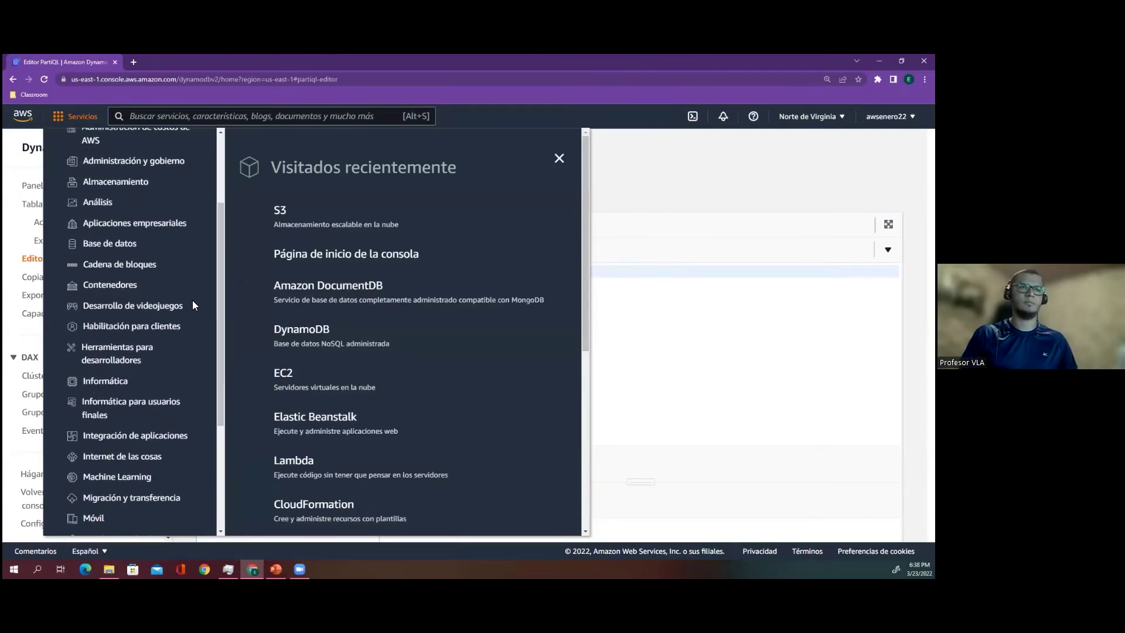
left_click(124, 382)
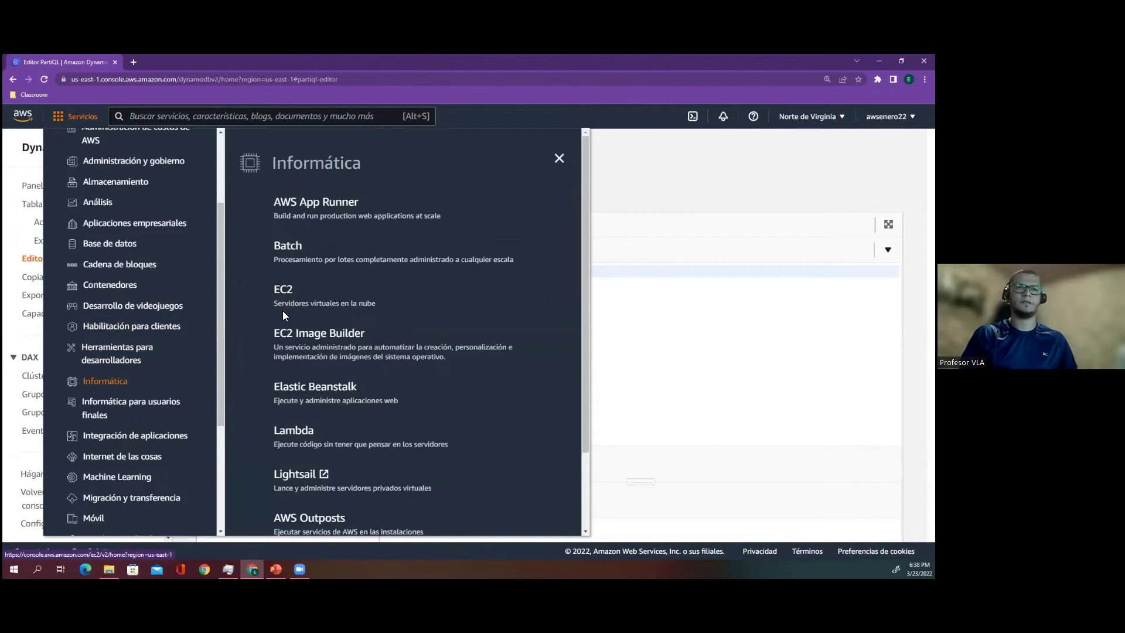
left_click(296, 475)
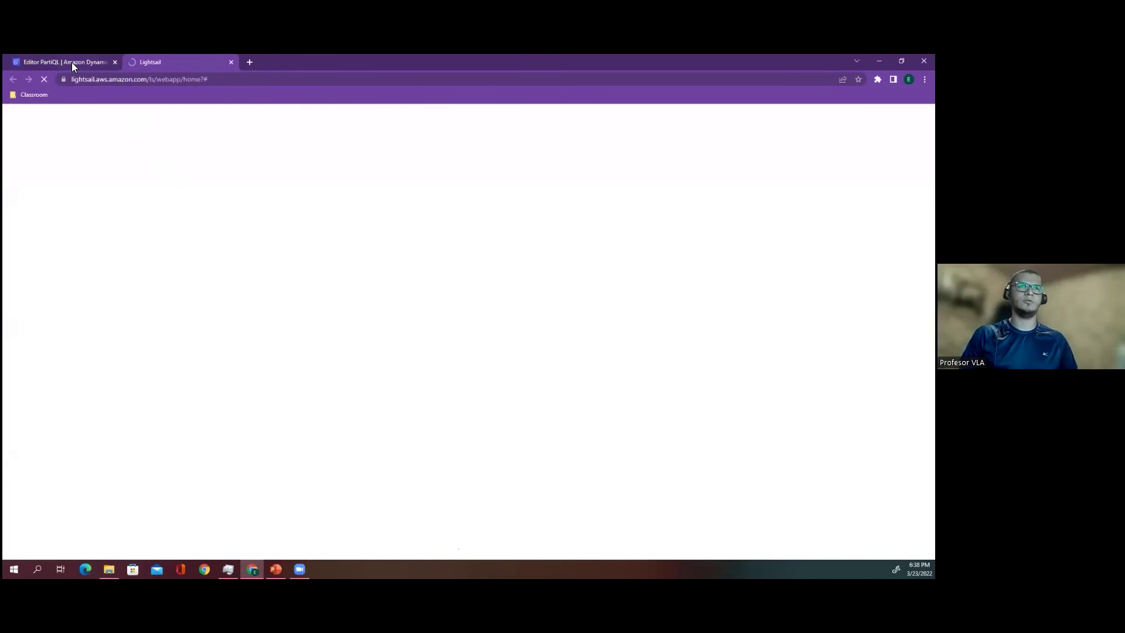
left_click(71, 62)
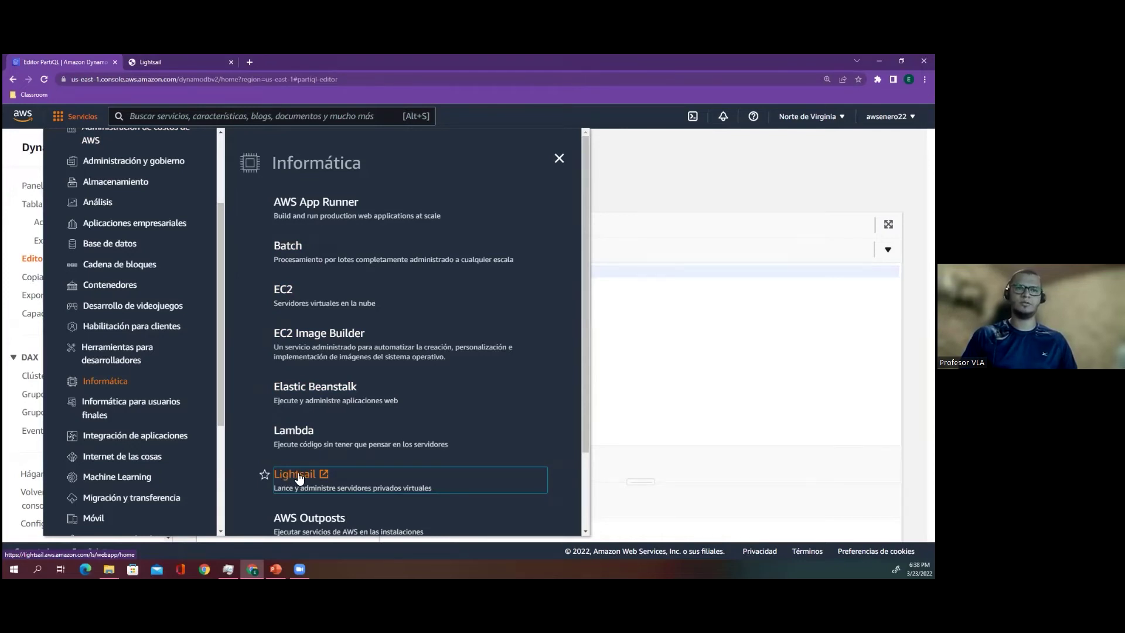
left_click(199, 61)
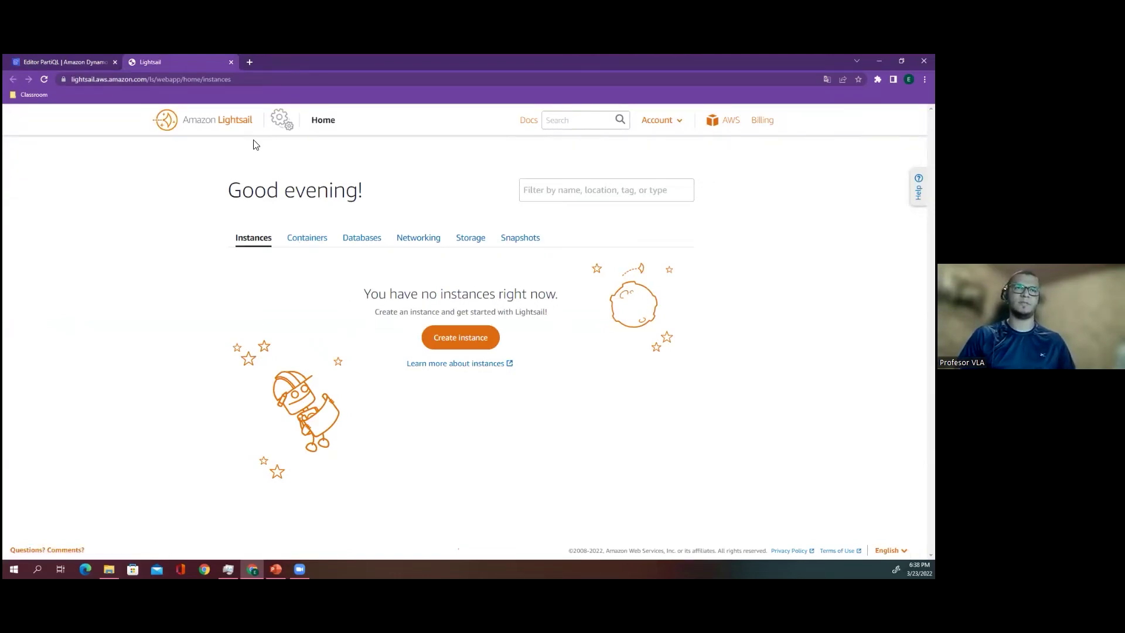
left_click(458, 346)
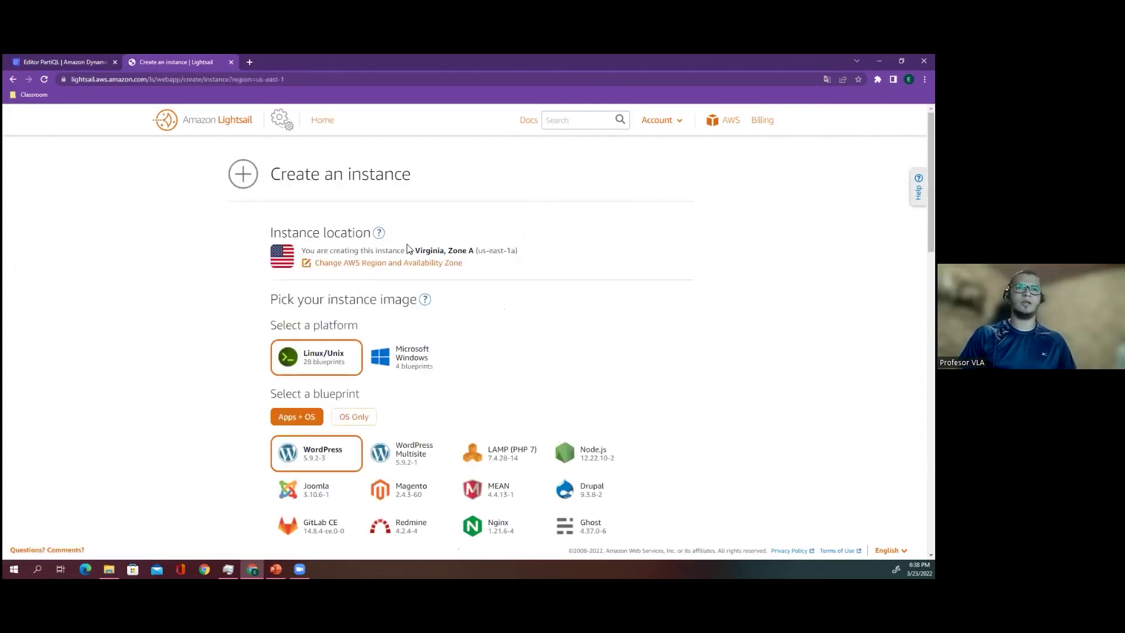
- Review the instance location and compare the Microsoft Windows and Linux/Unix platforms, leaving Linux/Unix selected
triple_click(453, 252)
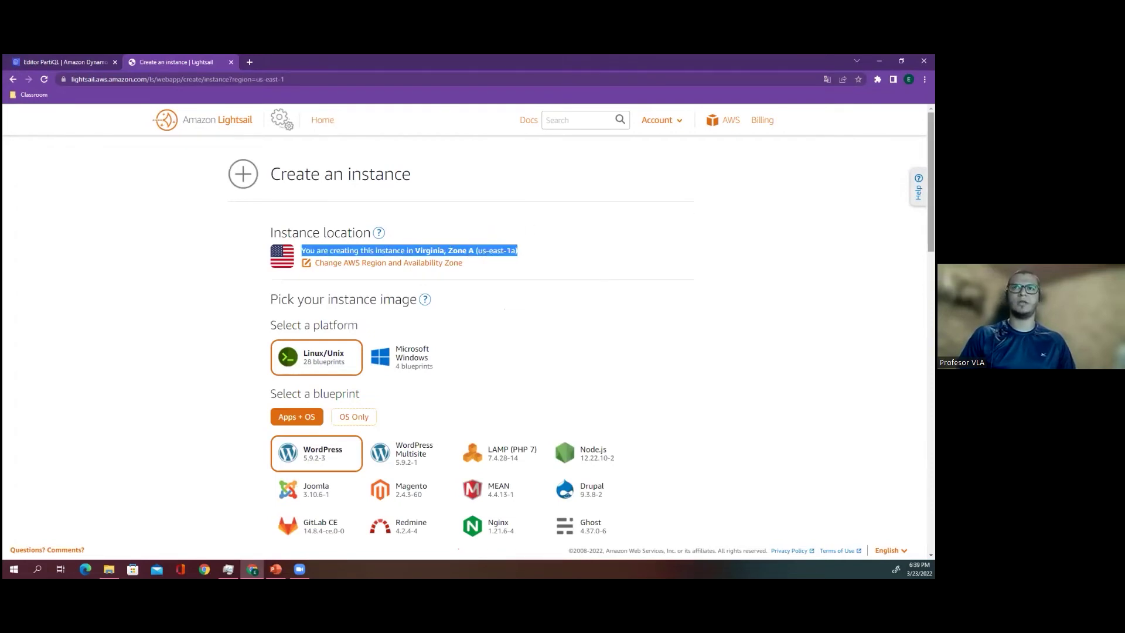
scroll(463, 328, "down", 1)
scroll(463, 328, "up", 1)
scroll(463, 328, "down", 2)
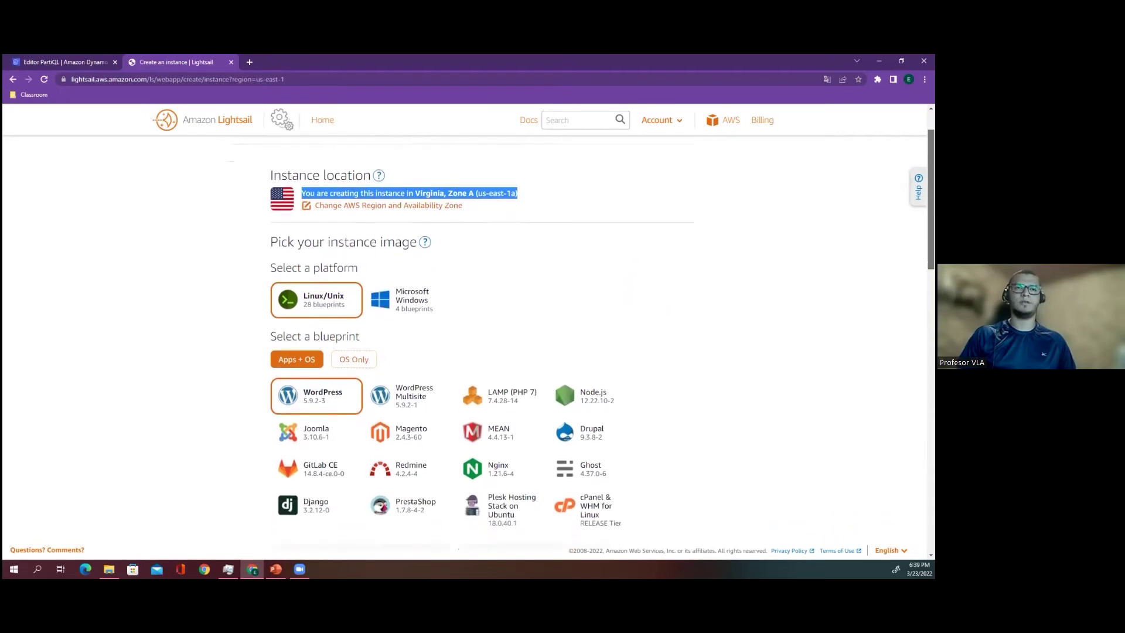
scroll(463, 328, "up", 1)
scroll(463, 328, "down", 1)
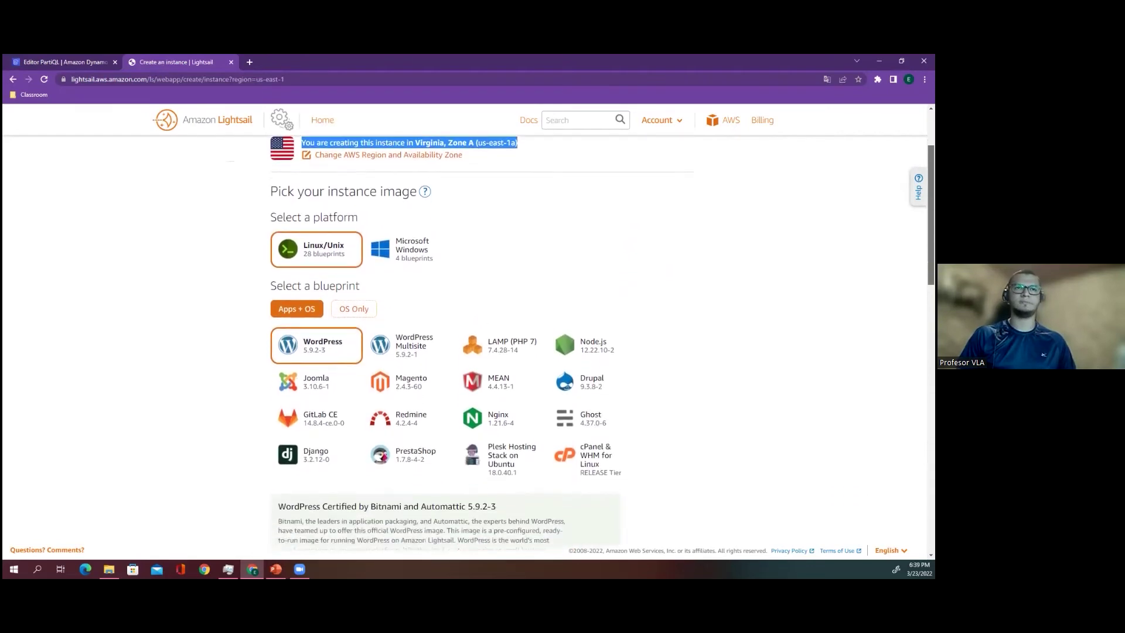
left_click(414, 232)
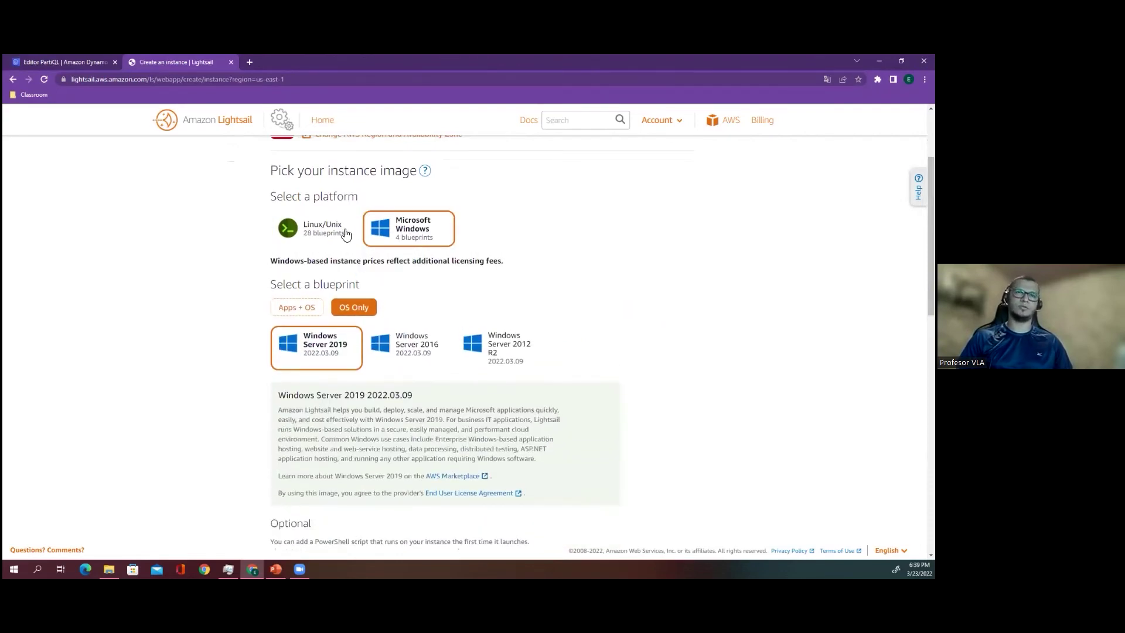
left_click(346, 234)
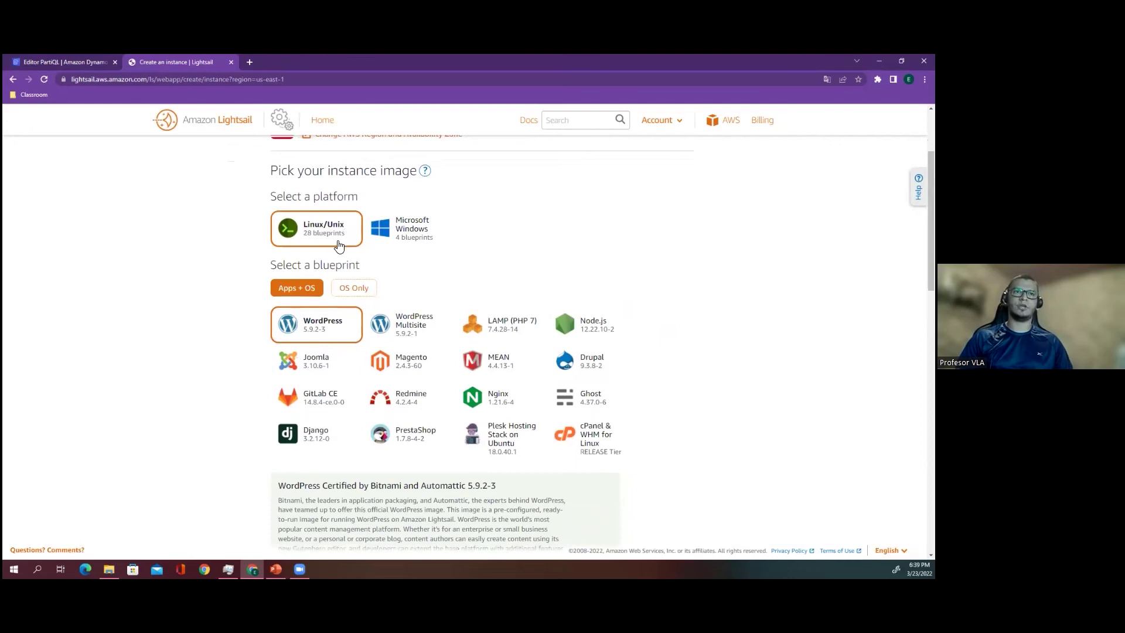
left_click(413, 230)
left_click(339, 231)
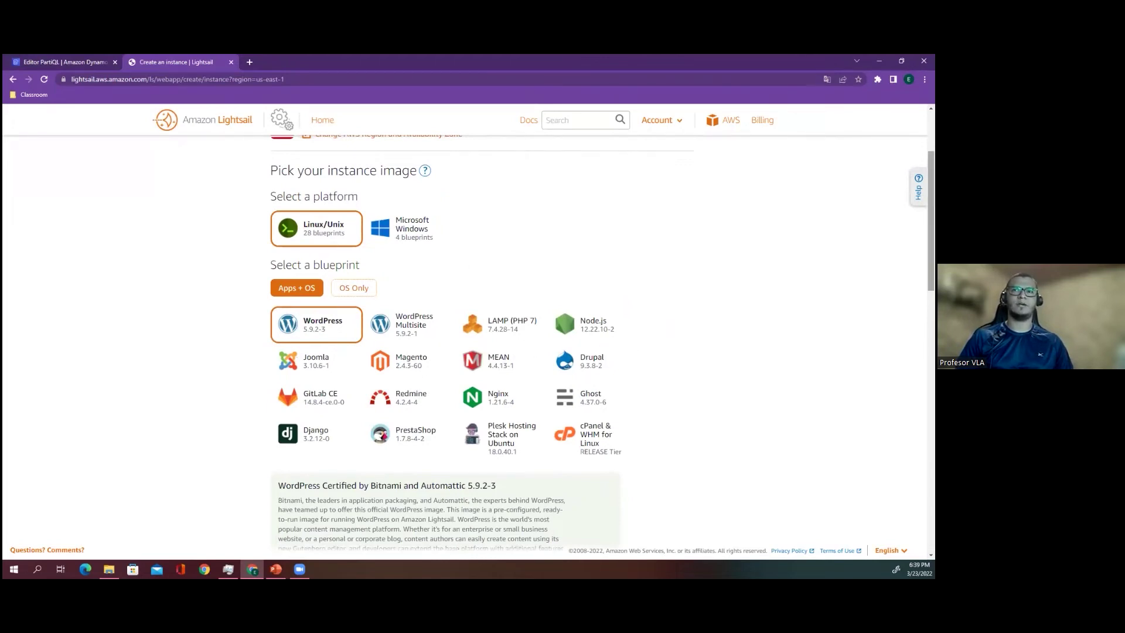
- Compare the OS Only and Apps + OS blueprints for Linux/Unix and choose LAMP (PHP 7) from Apps + OS
scroll(481, 339, "down", 1)
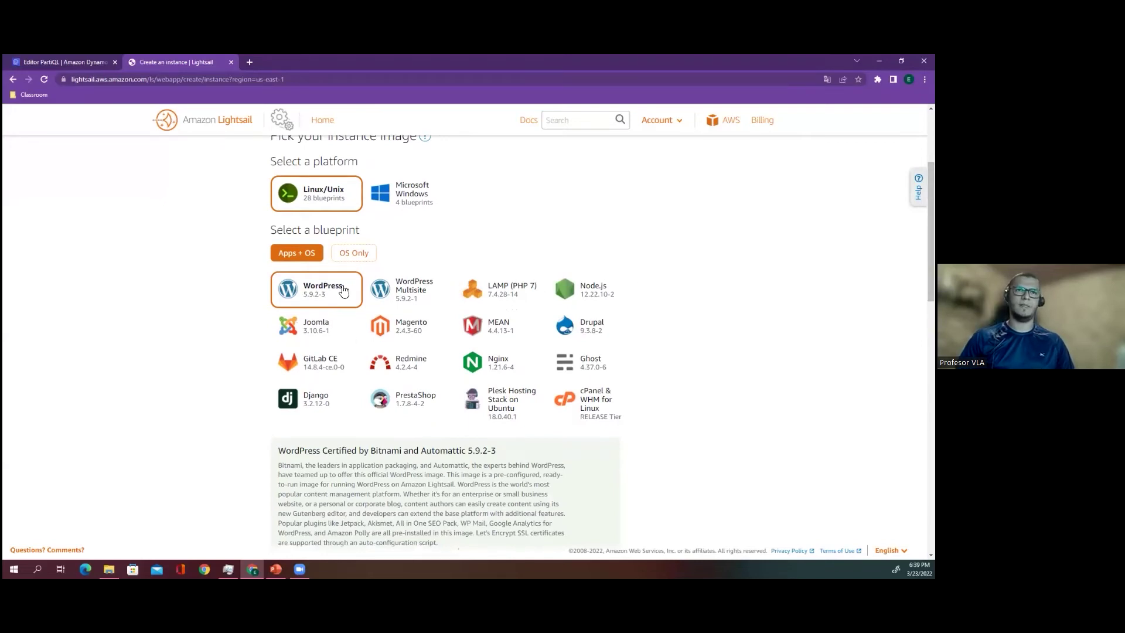
left_click(352, 255)
left_click(295, 259)
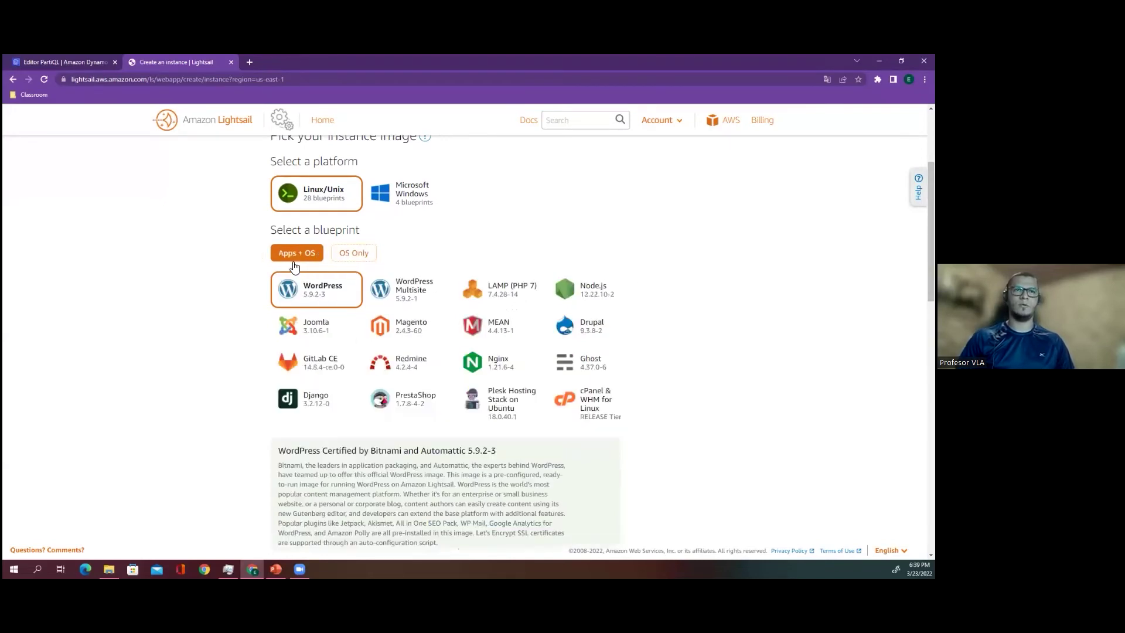
left_click(350, 256)
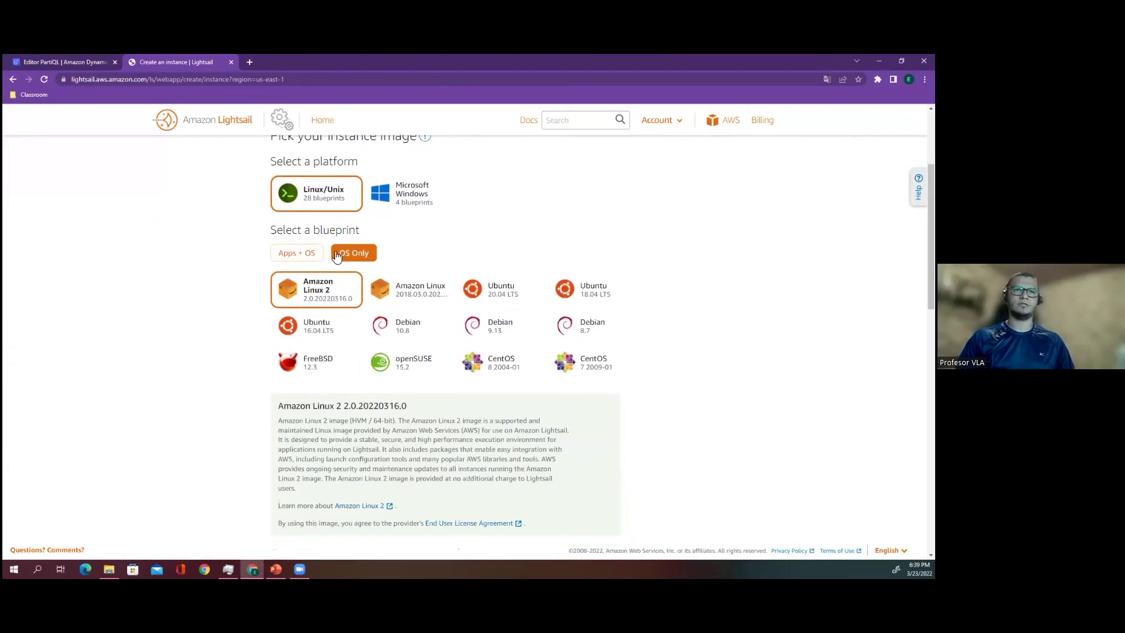
left_click(301, 255)
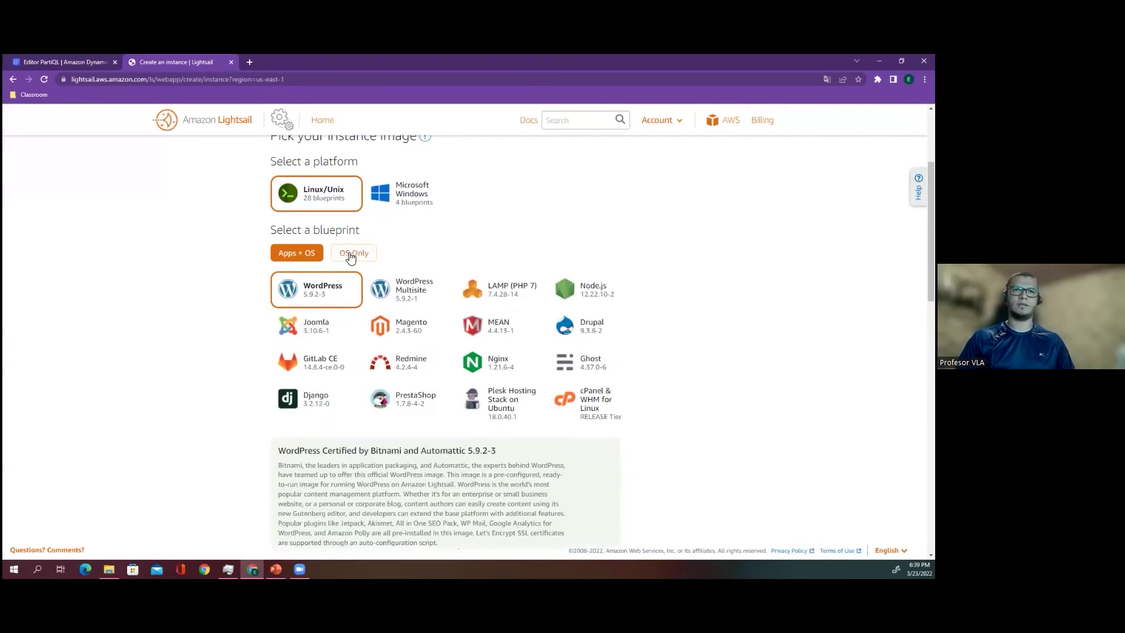
left_click(495, 290)
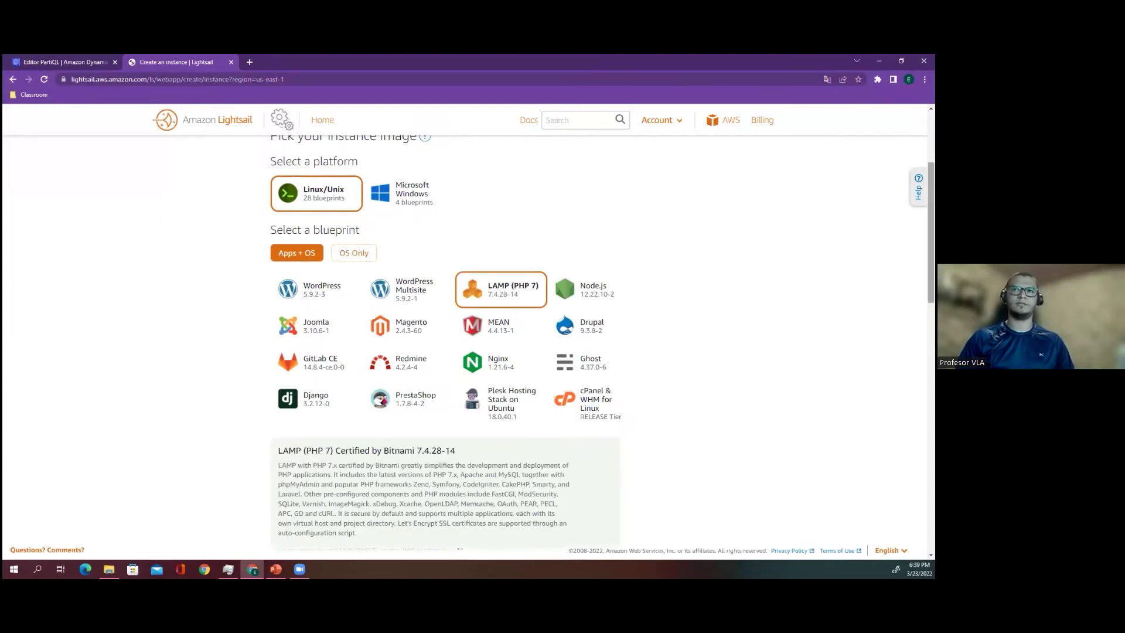
- Review the optional launch settings and compare the monthly instance plans from $3.5 to $160
scroll(930, 234, "down", 3)
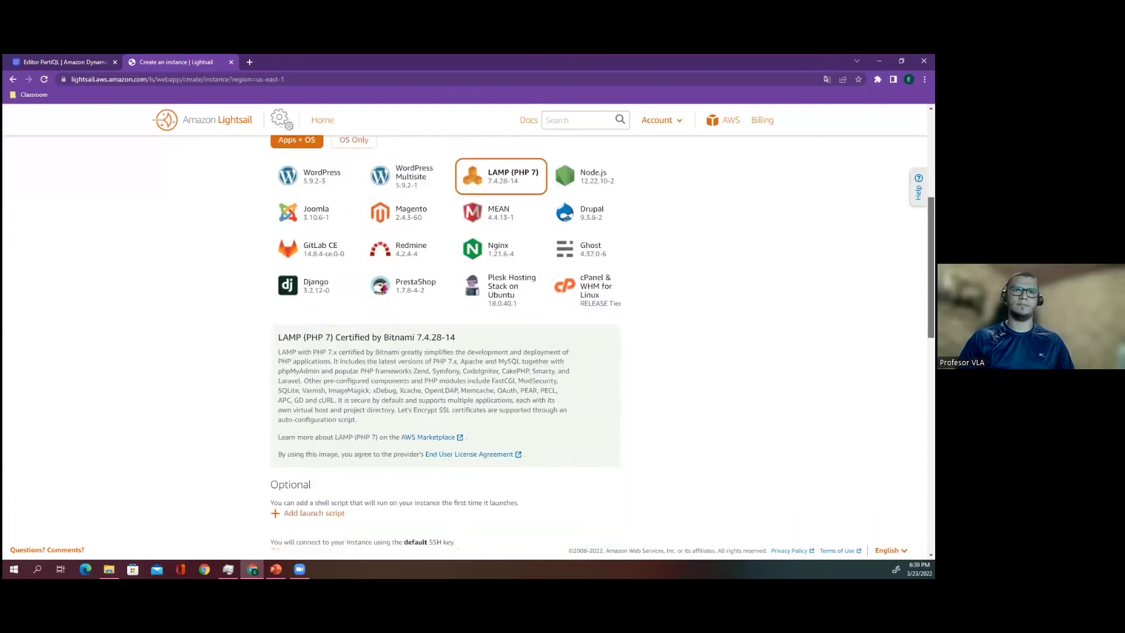
scroll(931, 281, "down", 6)
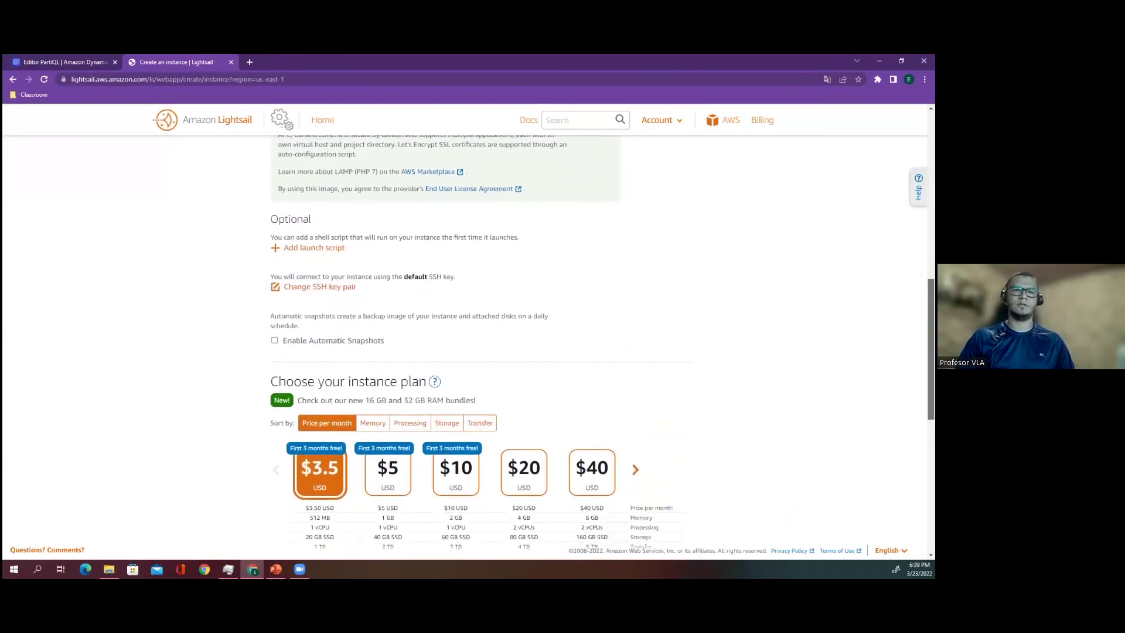
scroll(931, 405, "down", 2)
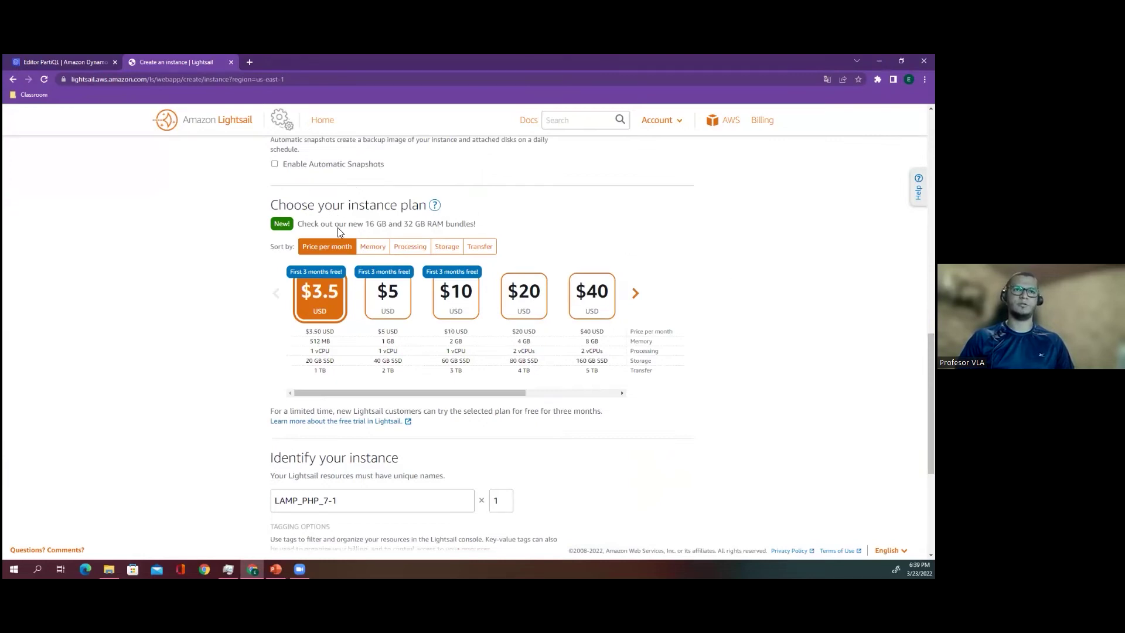
left_click(387, 310)
left_click(335, 309)
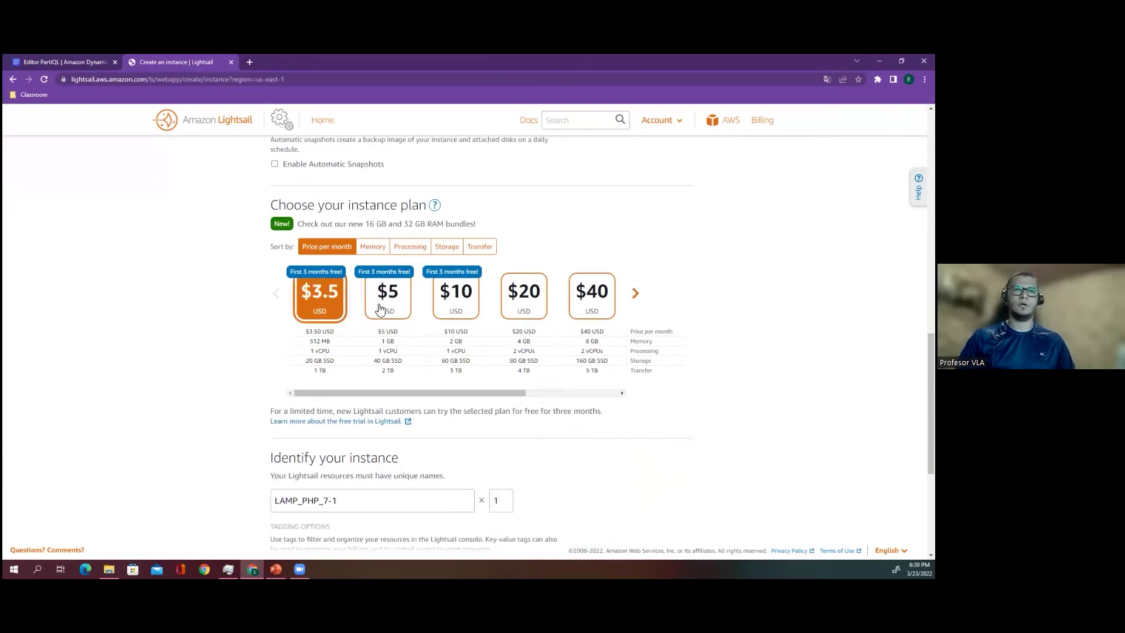
left_click(435, 311)
left_click(402, 310)
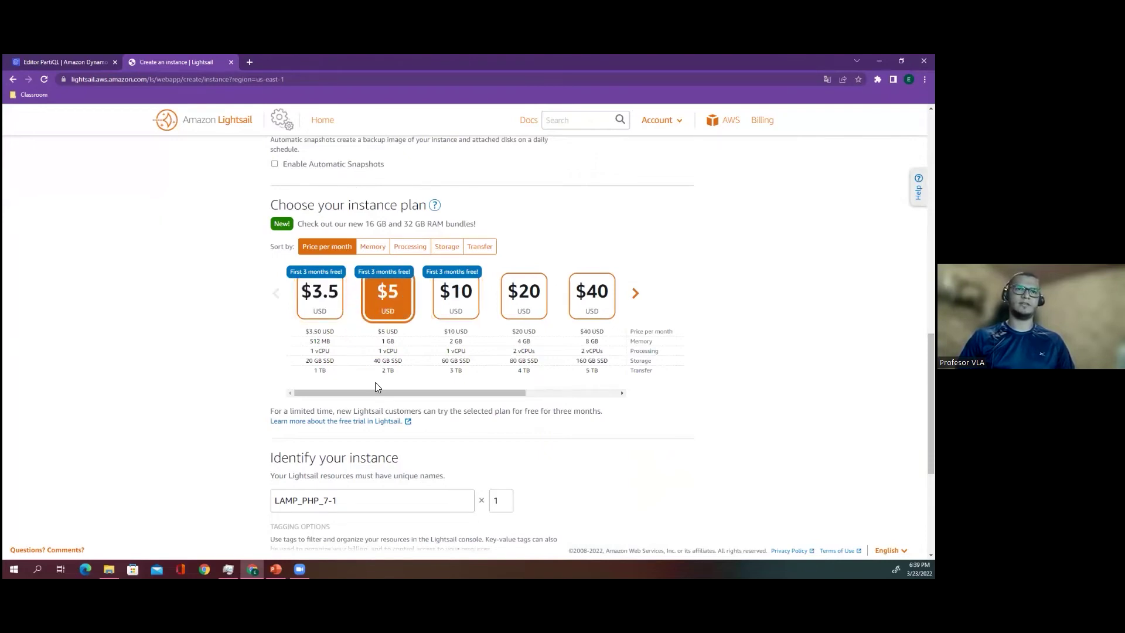
left_click_drag(379, 392, 489, 395)
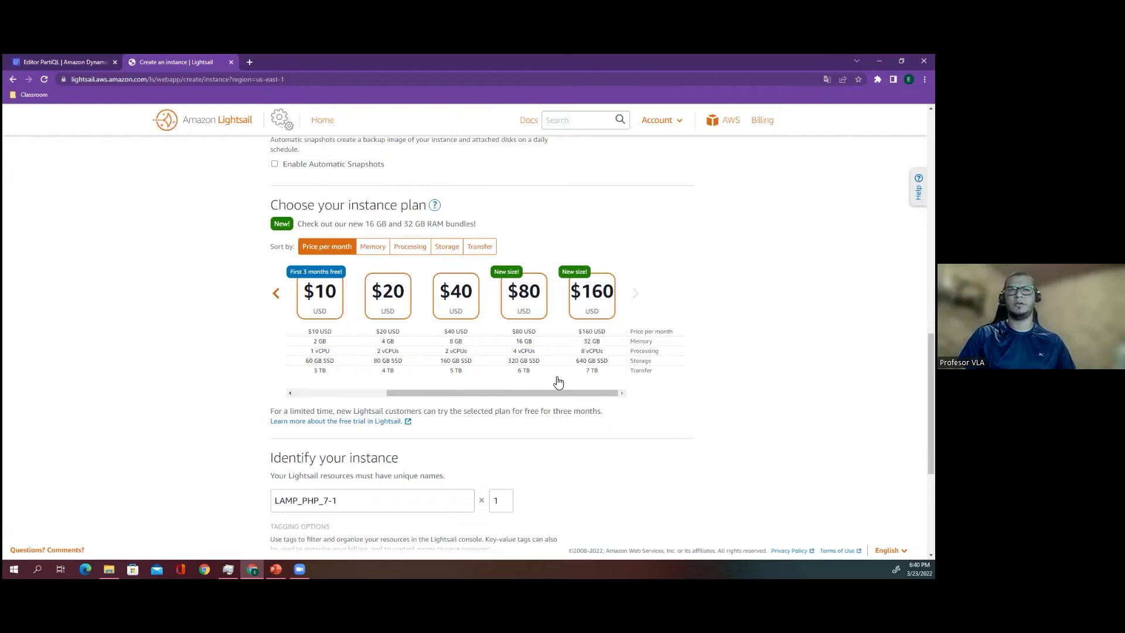
left_click_drag(525, 392, 402, 374)
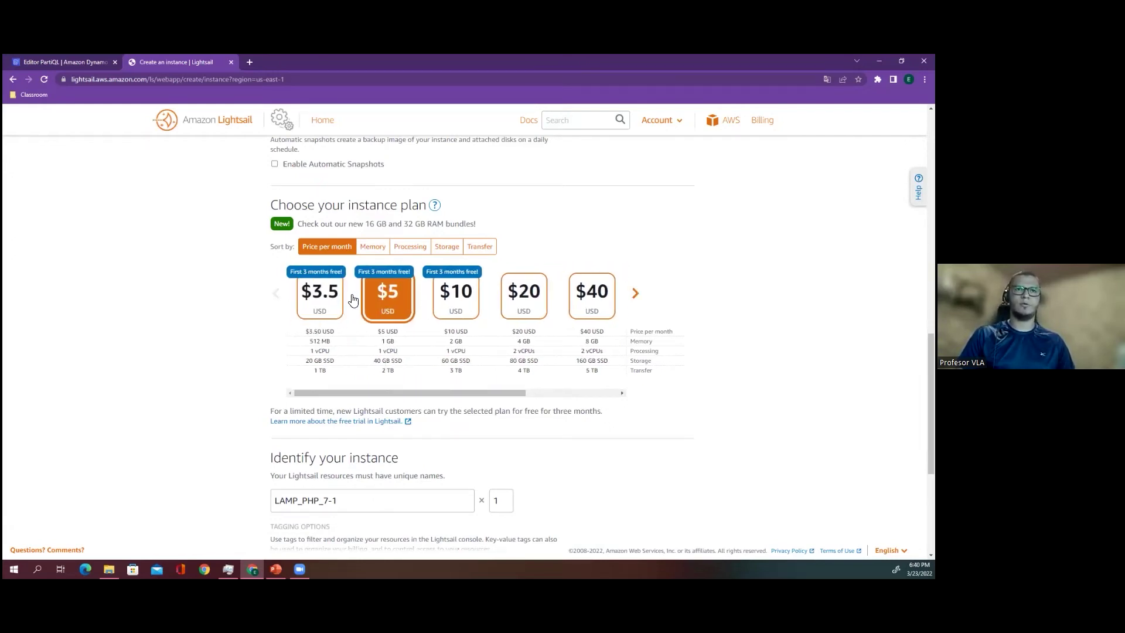
- Choose the $3.5 monthly plan and create one instance with the default name LAMP_PHP_7-1
left_click(325, 316)
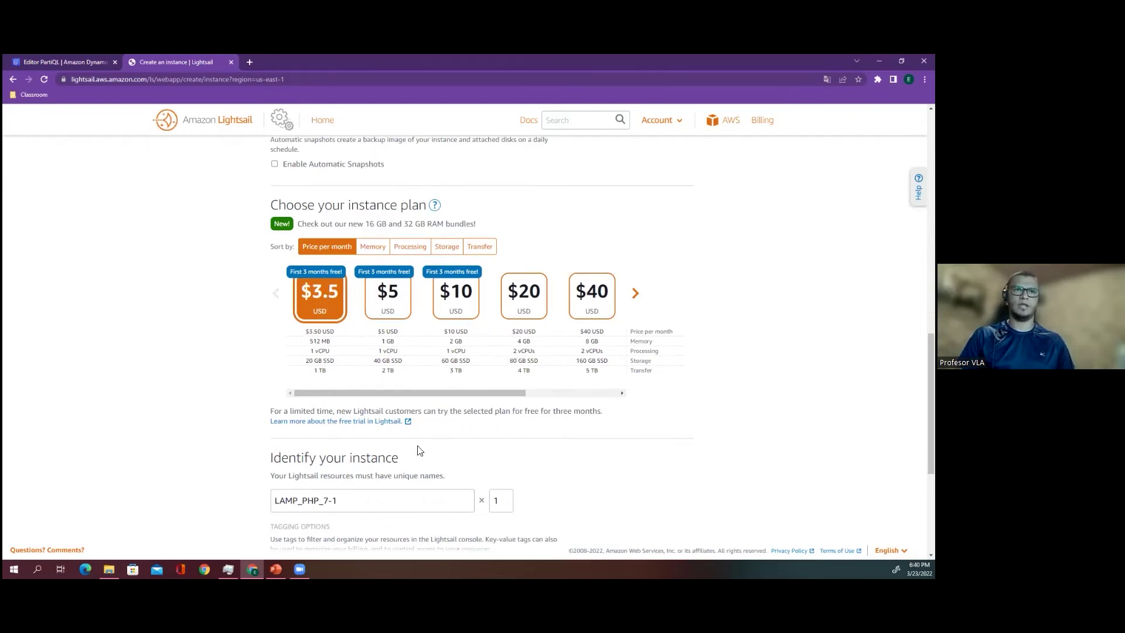
scroll(601, 343, "down", 4)
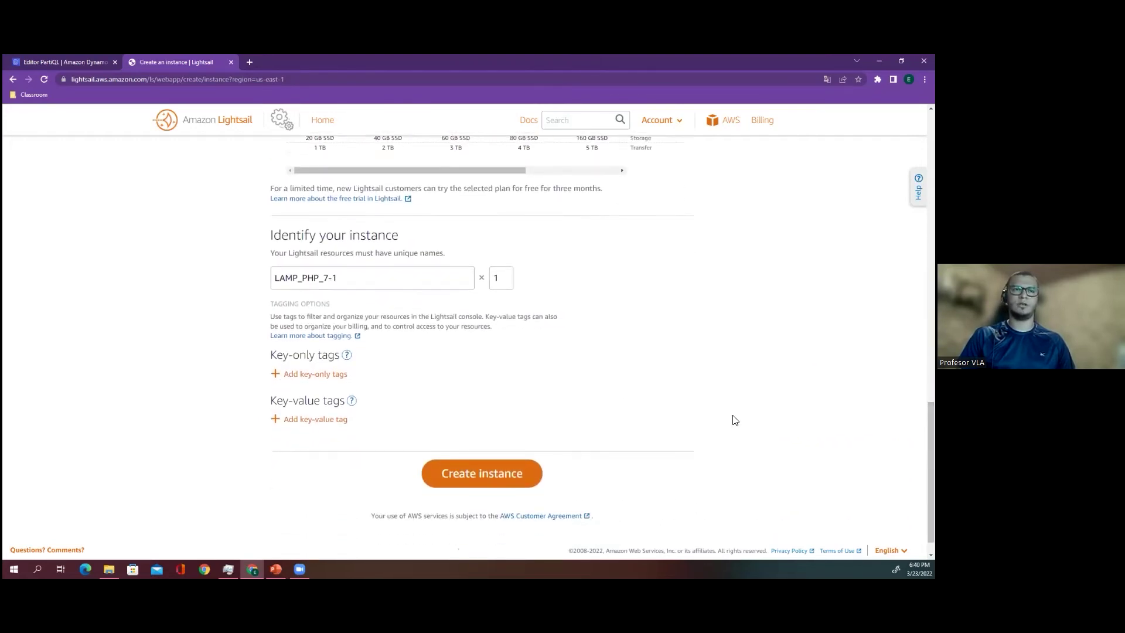
left_click(507, 472)
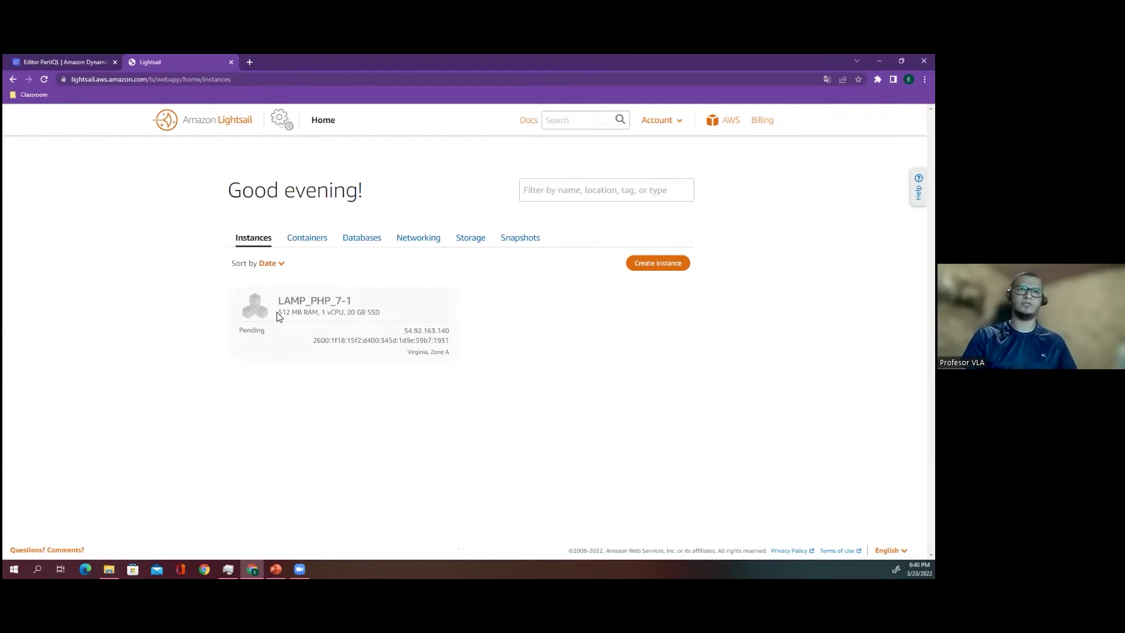
- Examine the LAMP_PHP_7-1 instance's name, specifications, available actions and status in the instance list
left_click_drag(287, 313, 346, 321)
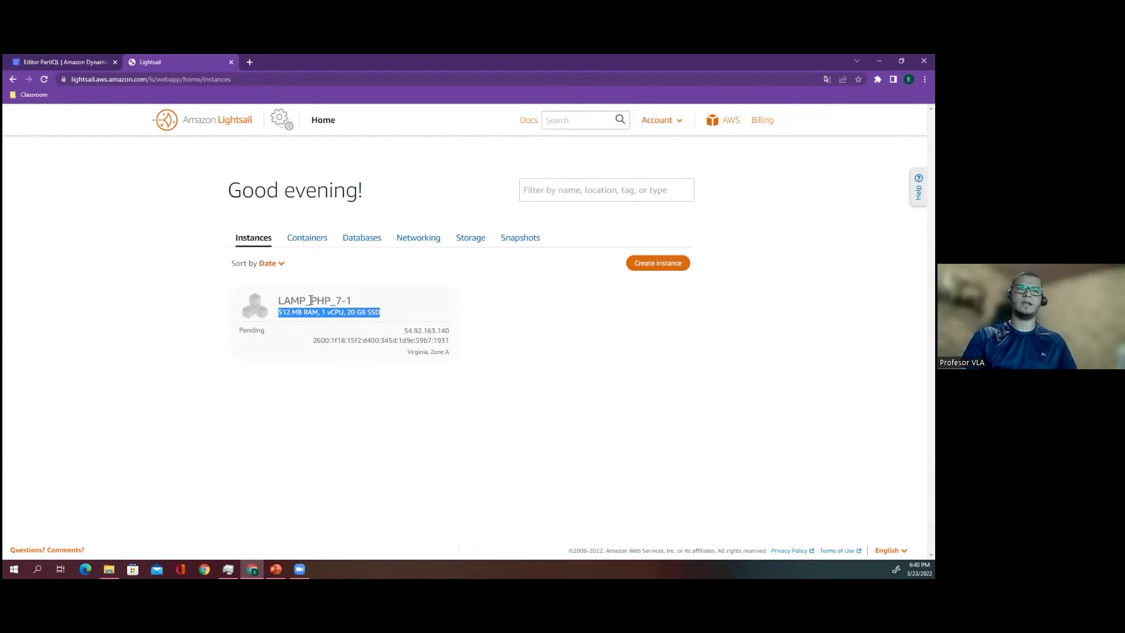
triple_click(289, 297)
left_click_drag(287, 300, 333, 302)
left_click(353, 294)
triple_click(332, 302)
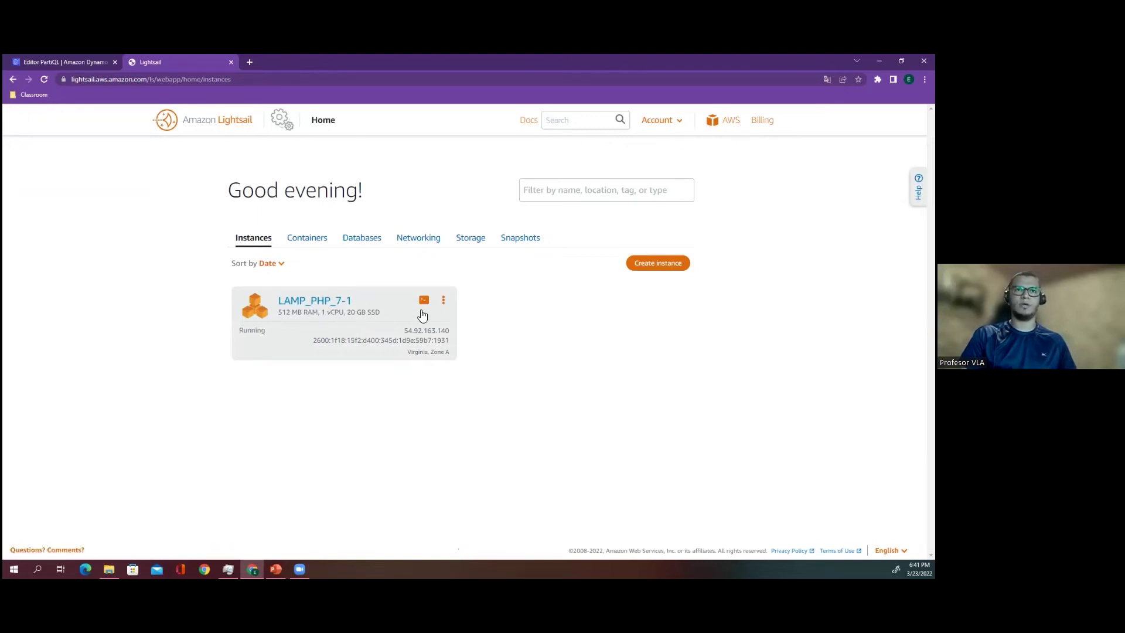
left_click(443, 301)
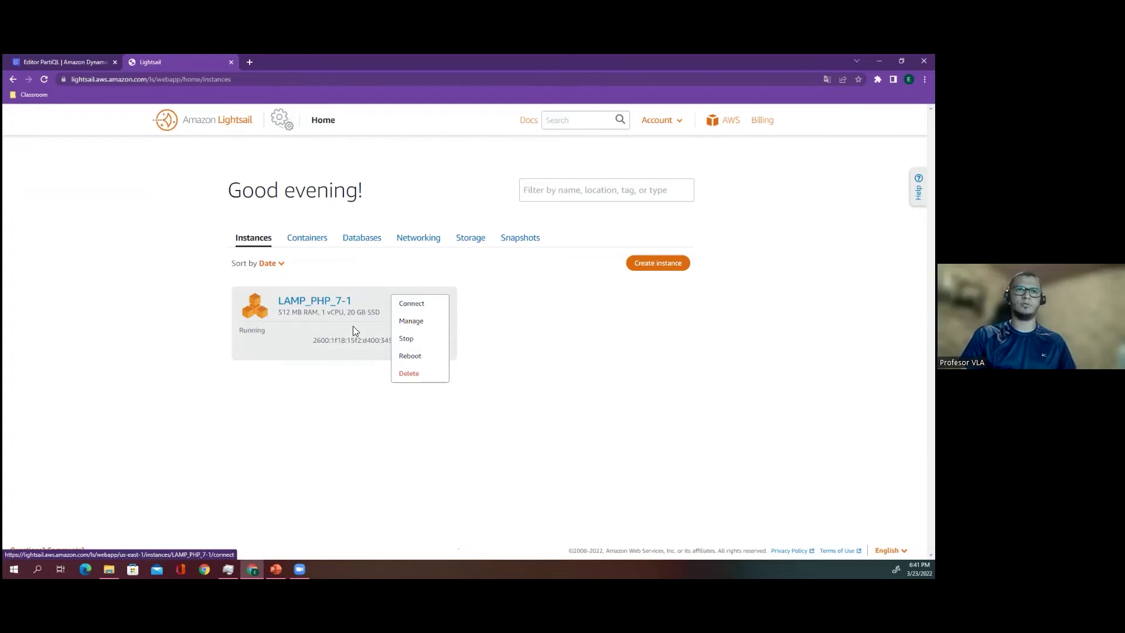
left_click(296, 317)
double_click(253, 334)
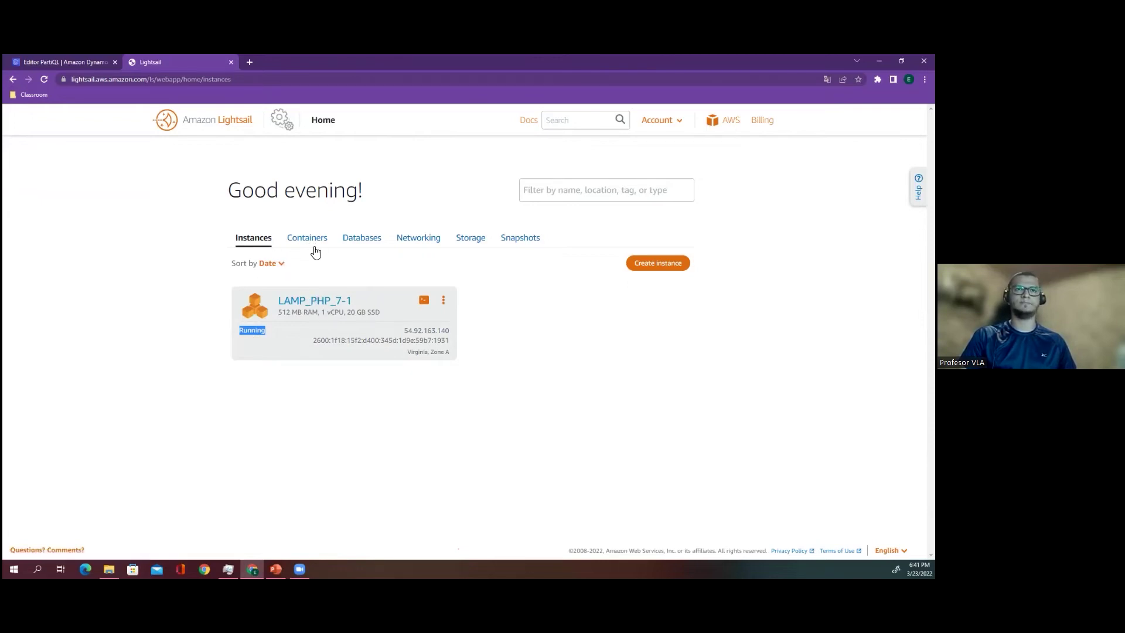
- Open the LAMP_PHP_7-1 instance's connection details and highlight its SSH user name
left_click(309, 304)
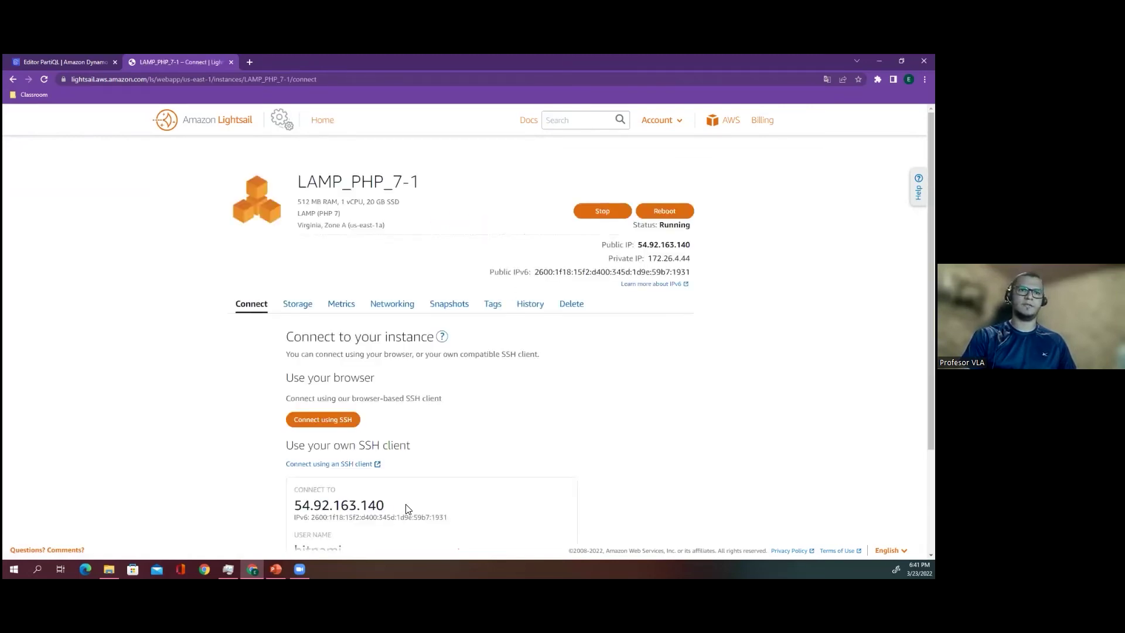
scroll(408, 508, "down", 2)
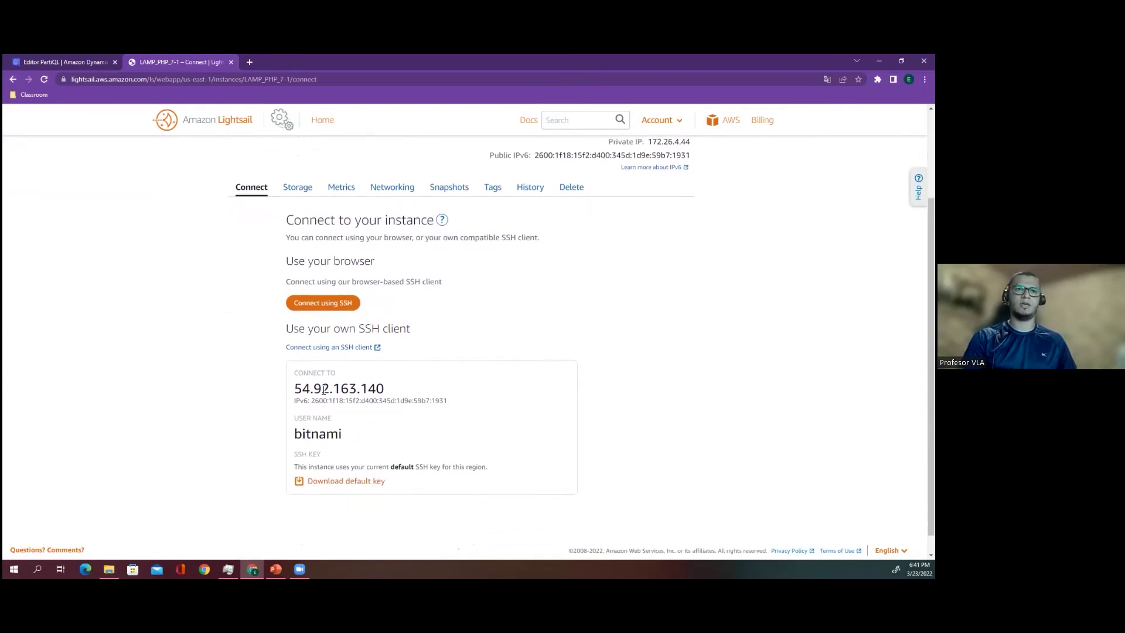
double_click(307, 435)
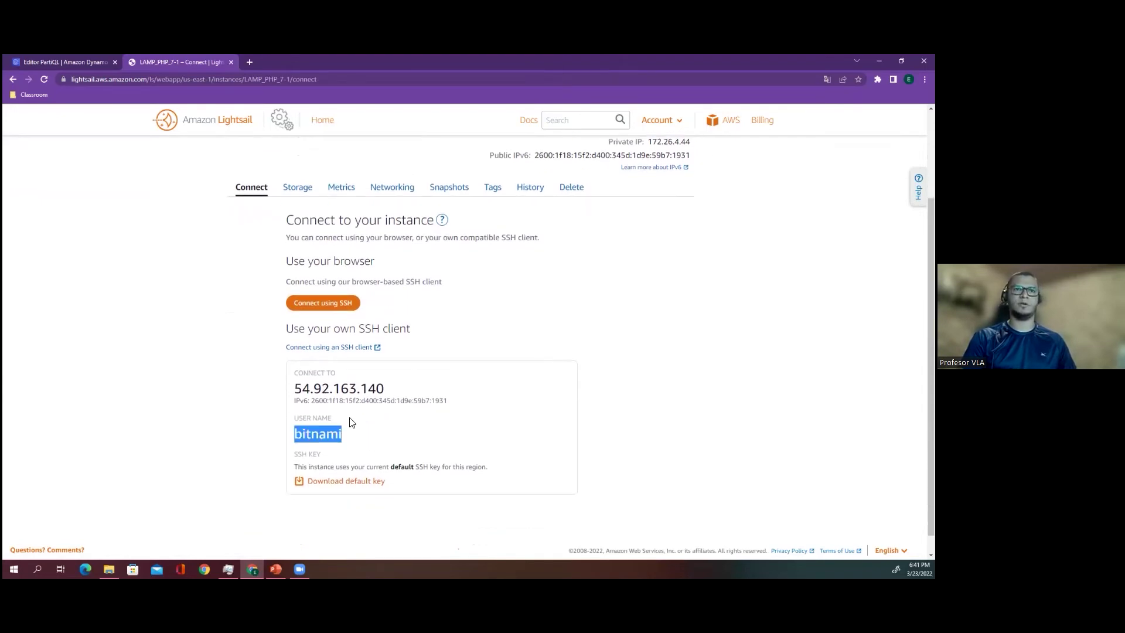
- Copy the instance's public IP address 54.92.163.140 and load it in a new browser tab
double_click(343, 390)
right_click(340, 390)
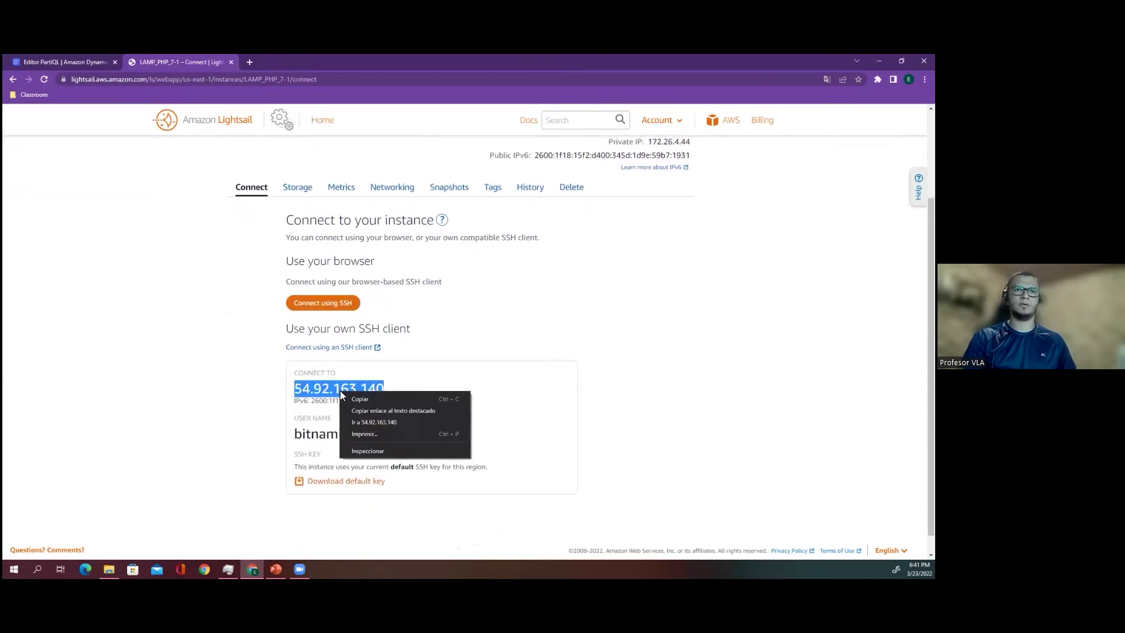
left_click(365, 409)
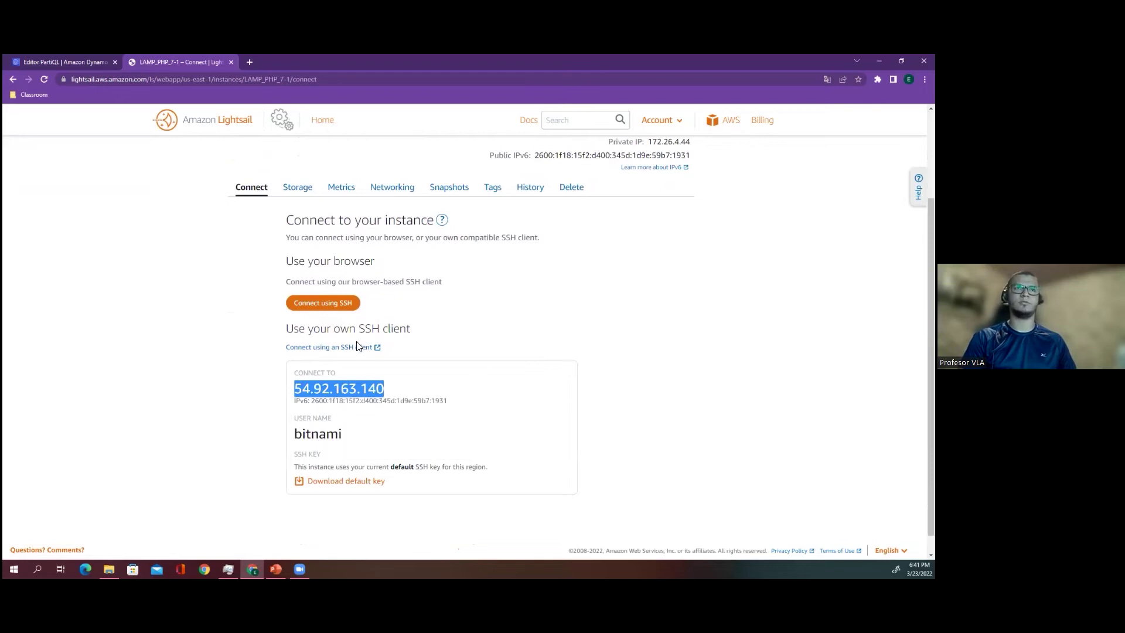
left_click(251, 60)
key("ctrl+v")
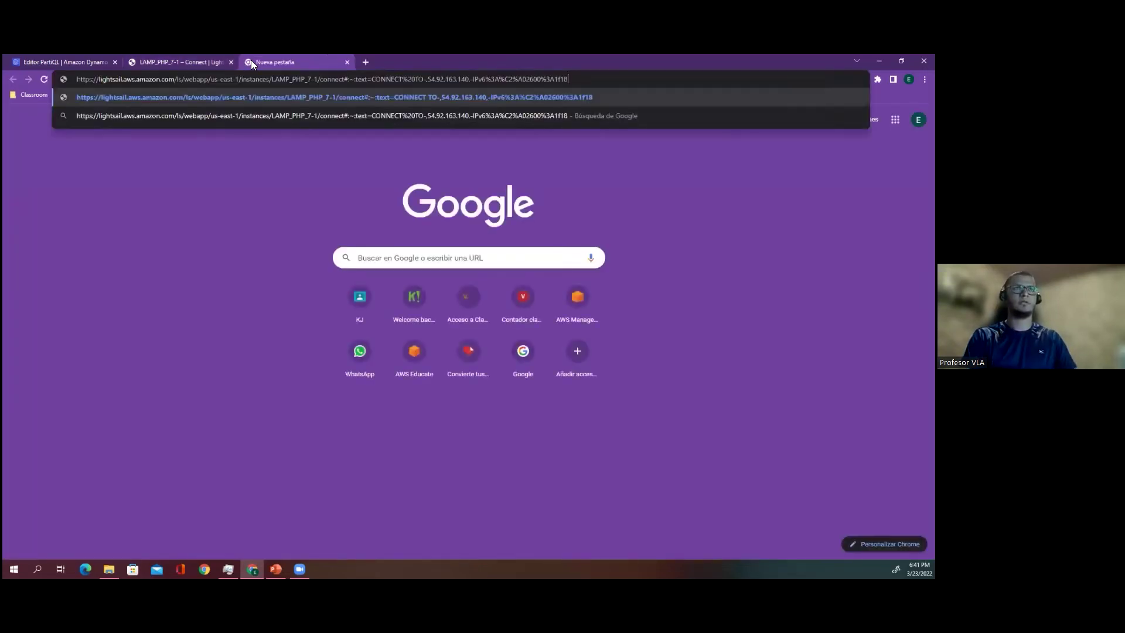
left_click(196, 62)
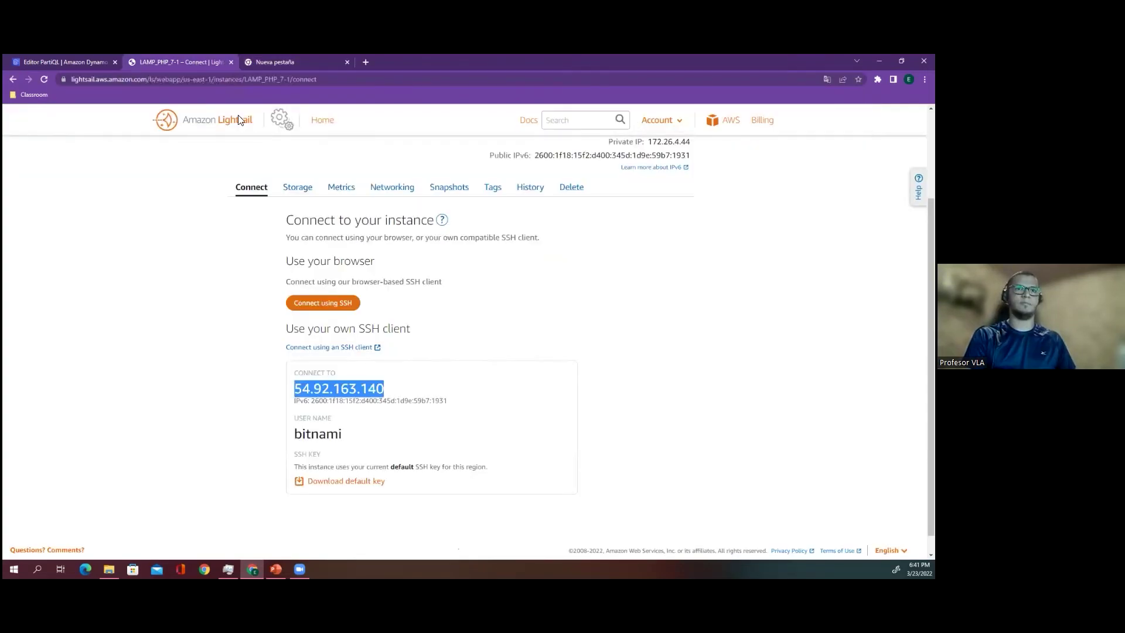
right_click(331, 380)
left_click(336, 389)
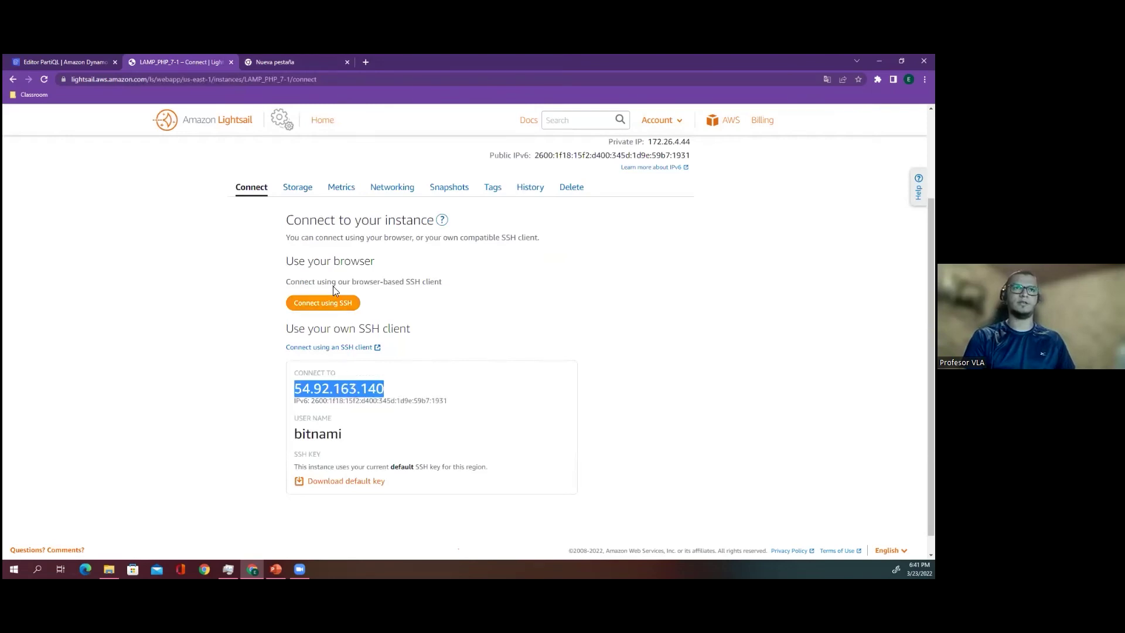
left_click(282, 70)
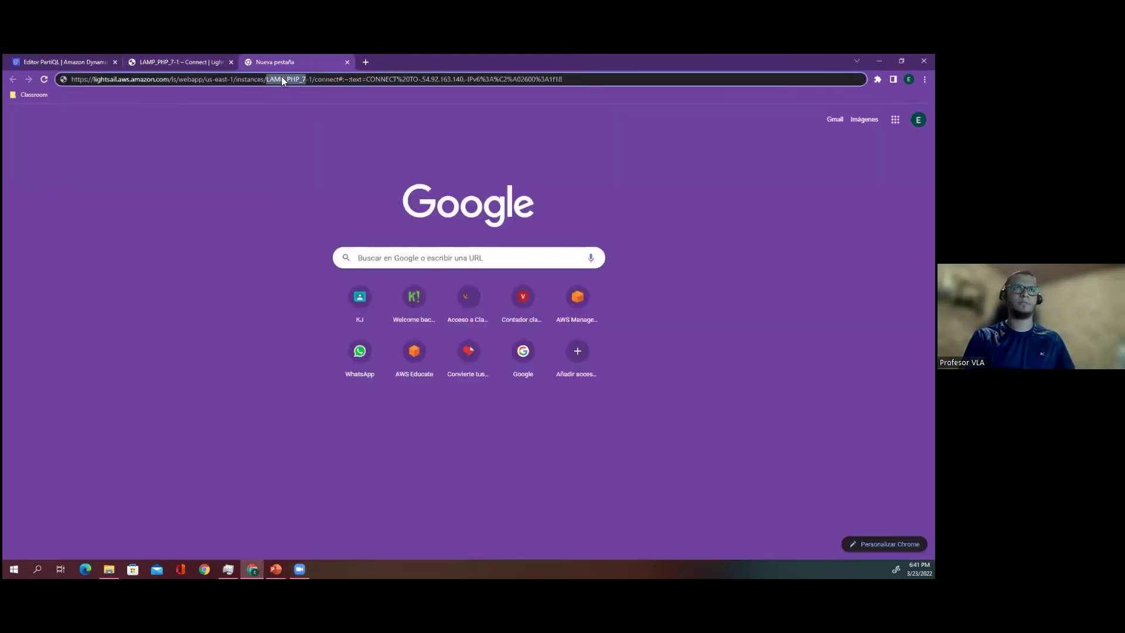
left_click(281, 76)
key("ctrl+v")
key("Return")
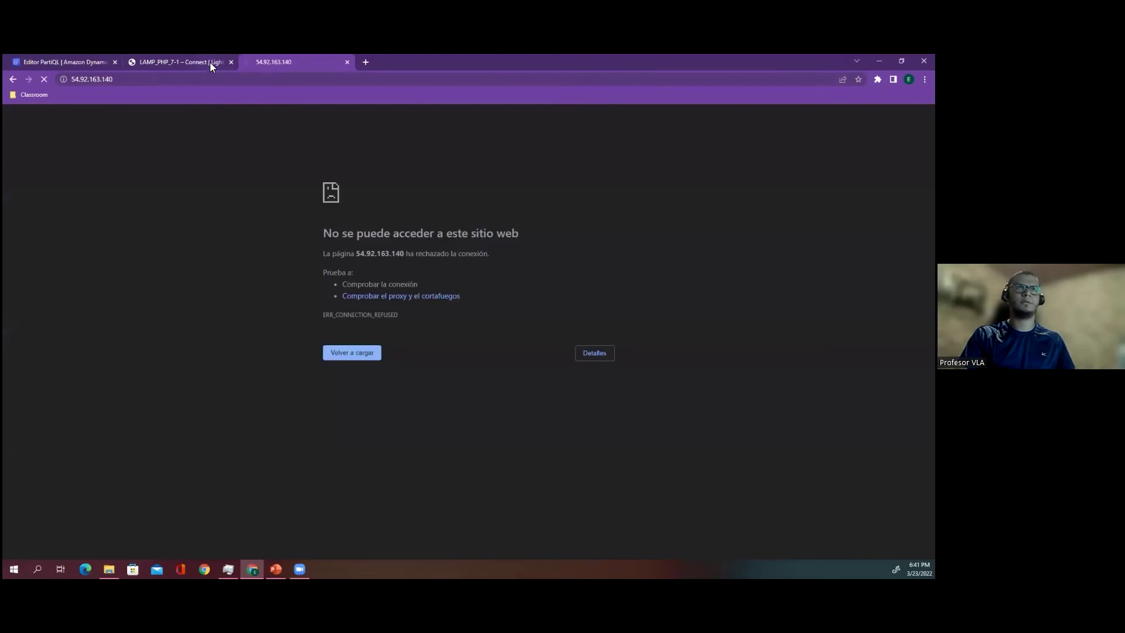
- Return from the public IP page to the LAMP_PHP_7-1 instance and review its storage and connection details
left_click(76, 82)
left_click(76, 82)
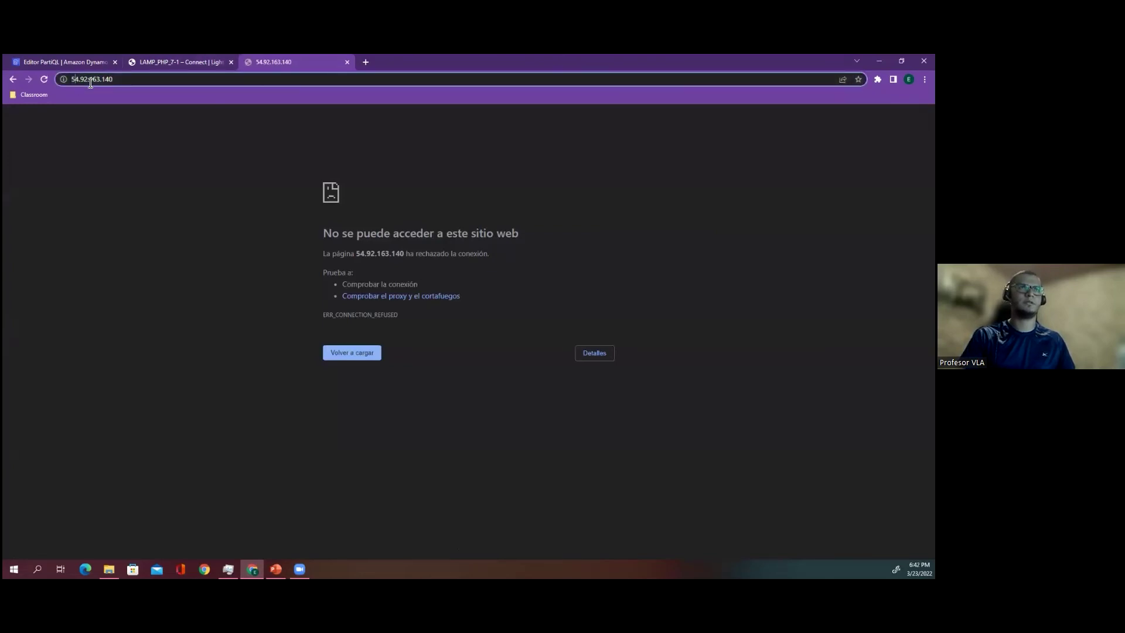
left_click(201, 60)
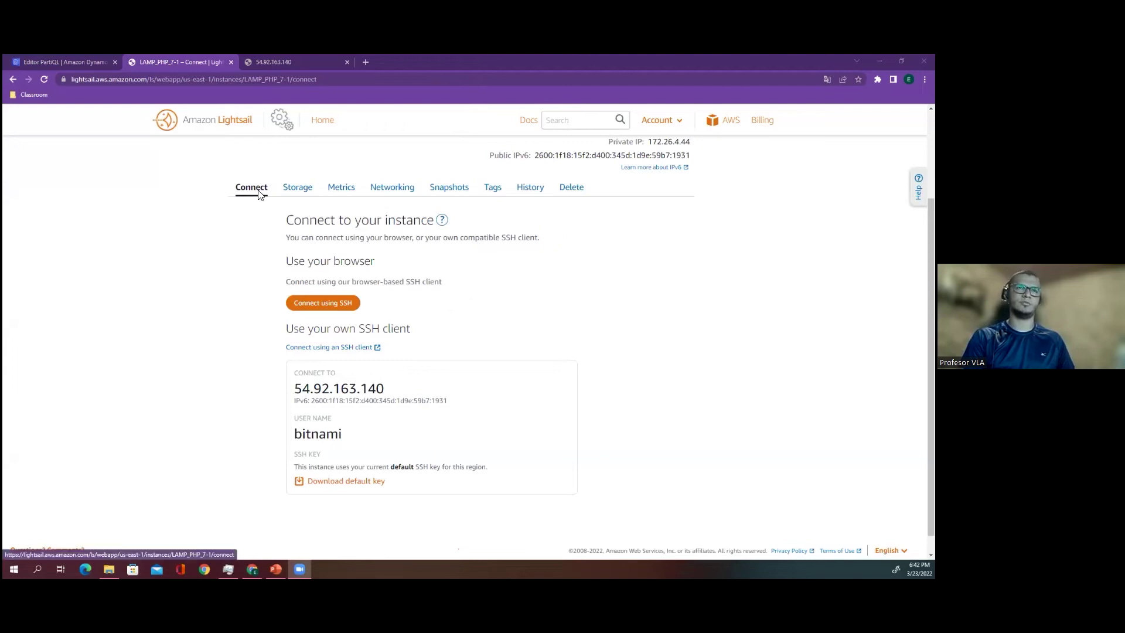
left_click(297, 186)
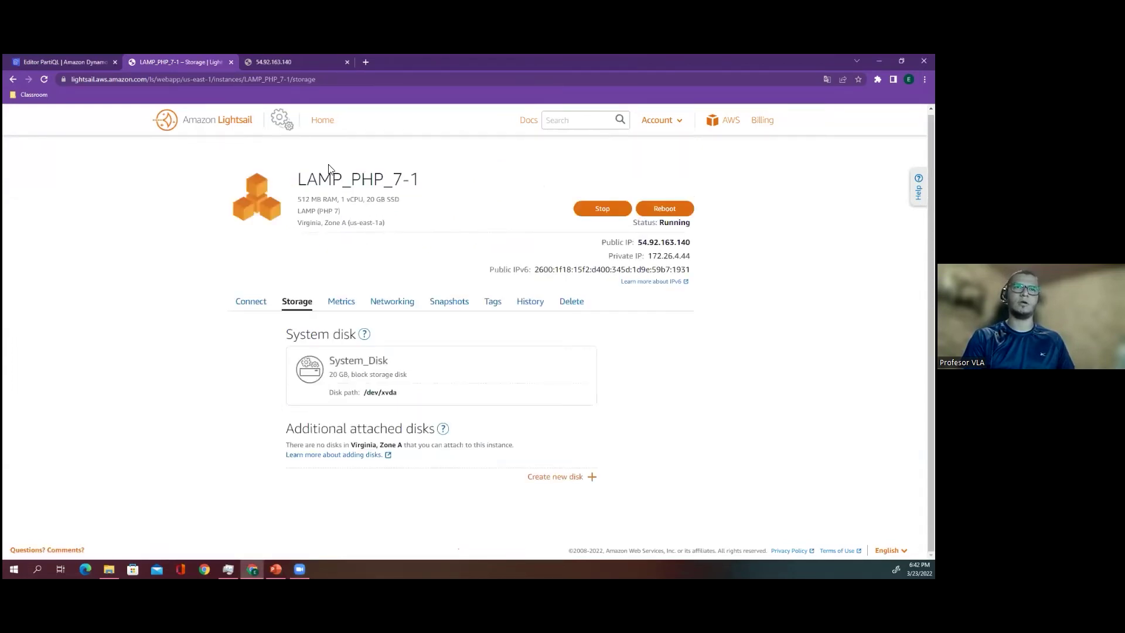
double_click(357, 179)
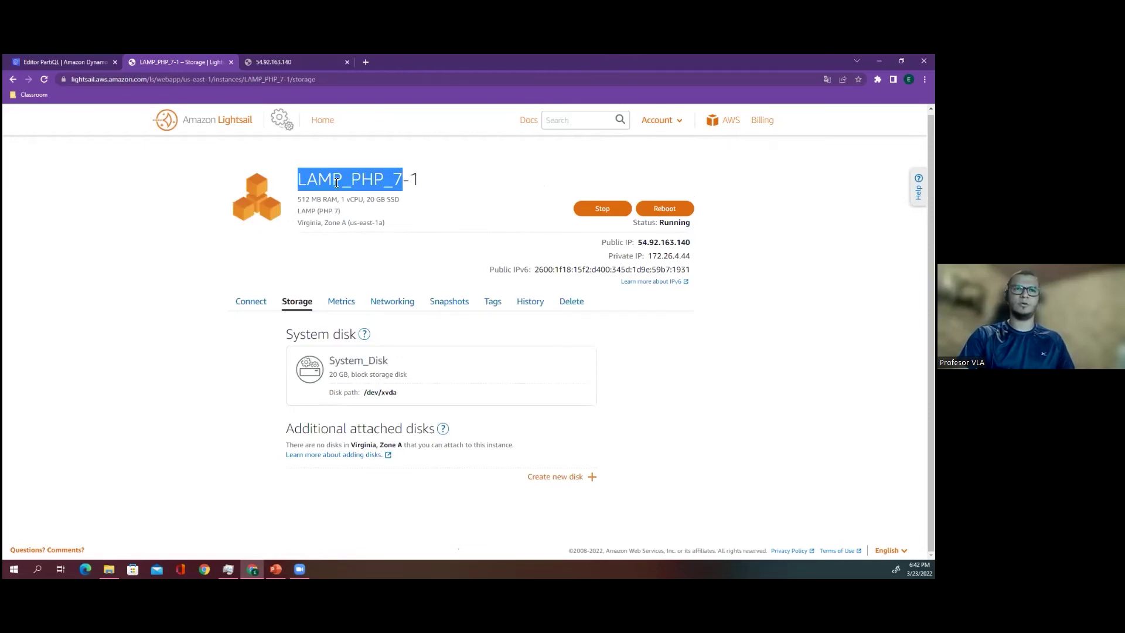
left_click(266, 301)
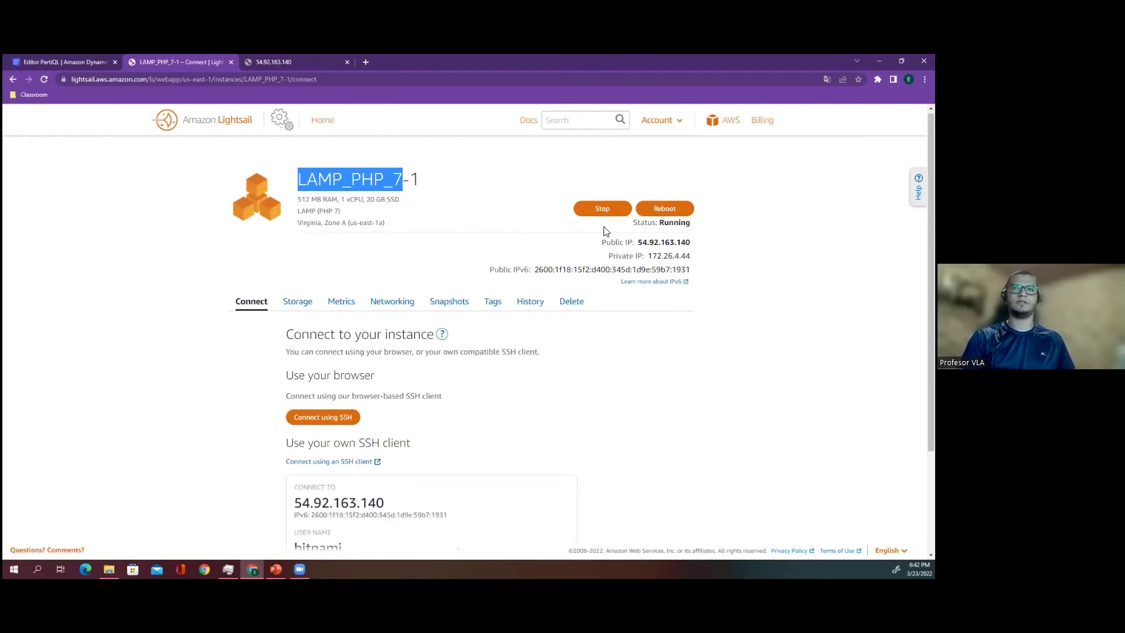
- Stop the LAMP_PHP_7-1 Lightsail instance
left_click(619, 210)
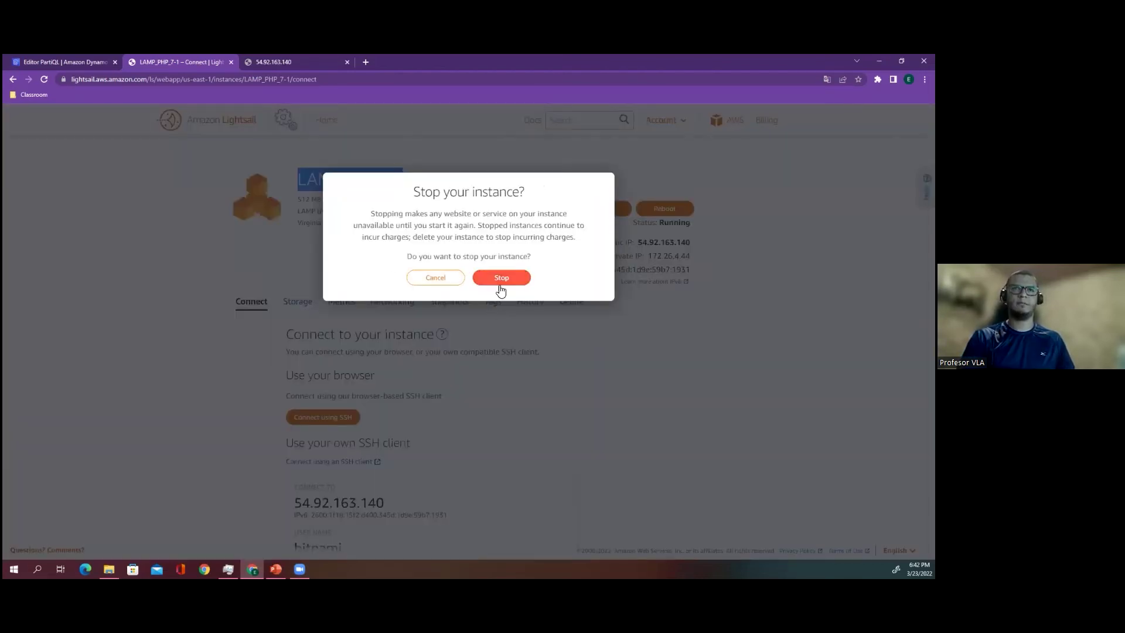
left_click(501, 278)
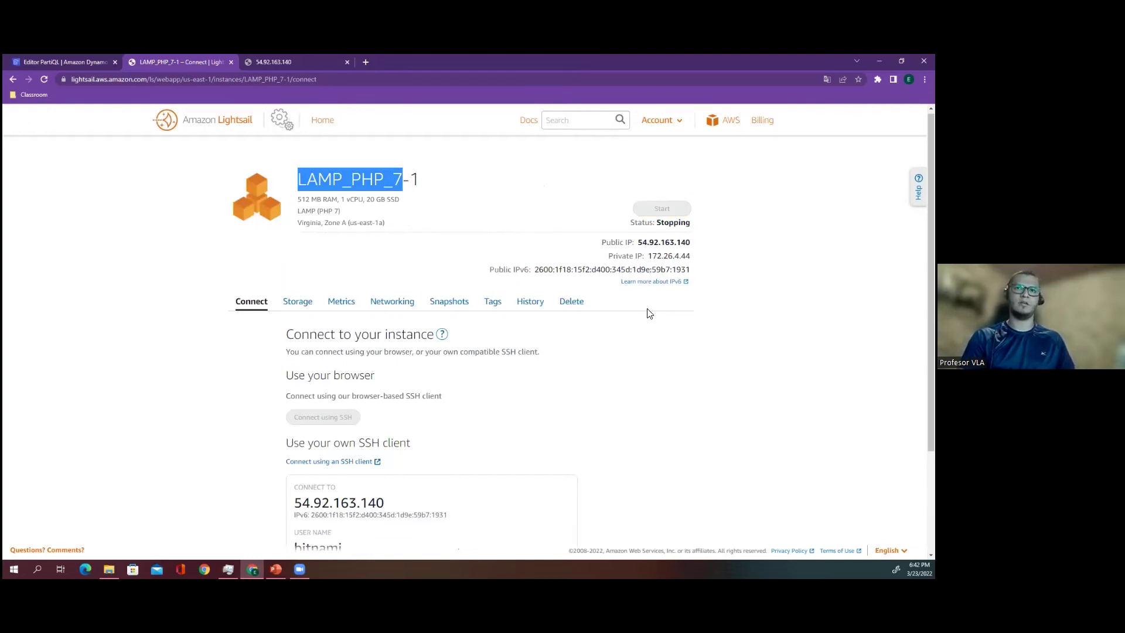
left_click(658, 333)
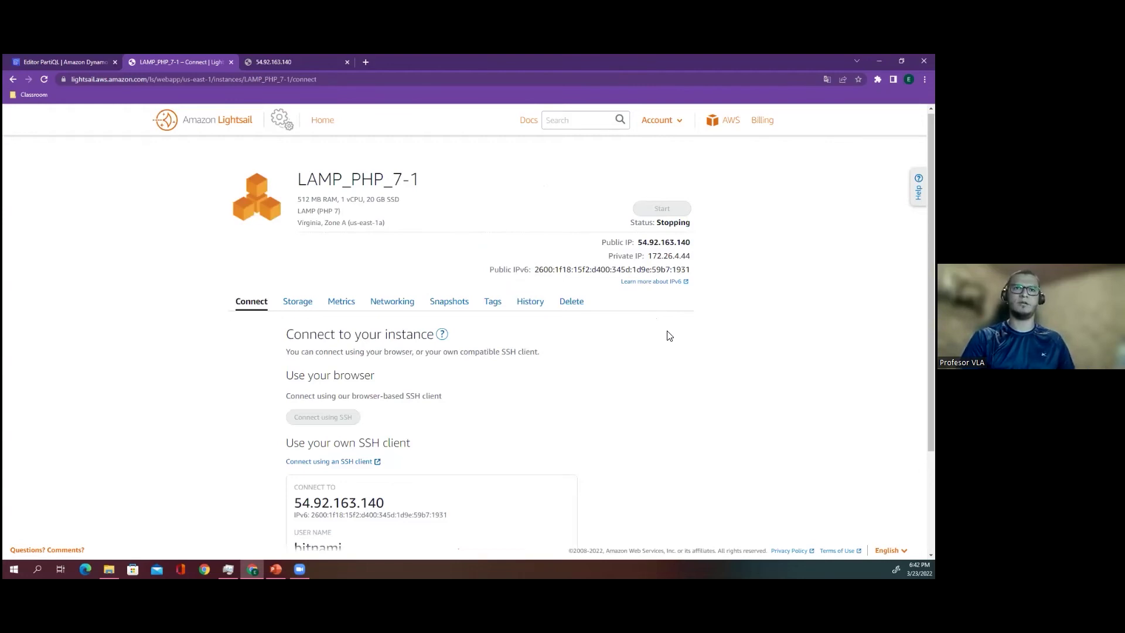
scroll(668, 333, "down", 3)
scroll(432, 292, "up", 3)
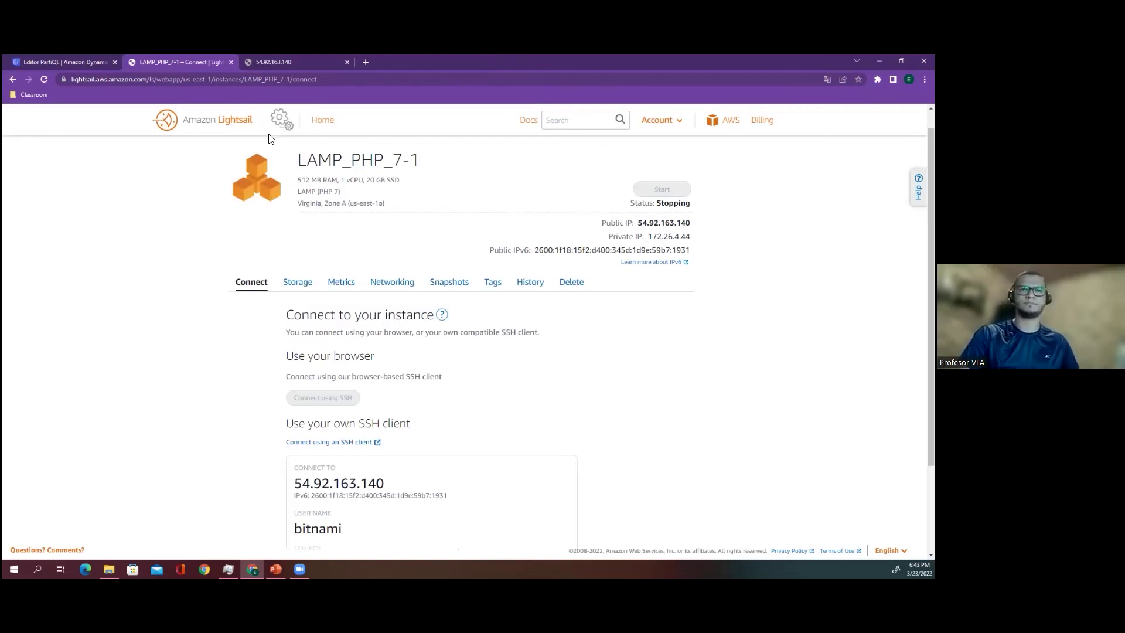
- Close the Lightsail and public IP pages and open Elastic Beanstalk from the AWS compute services
left_click(234, 61)
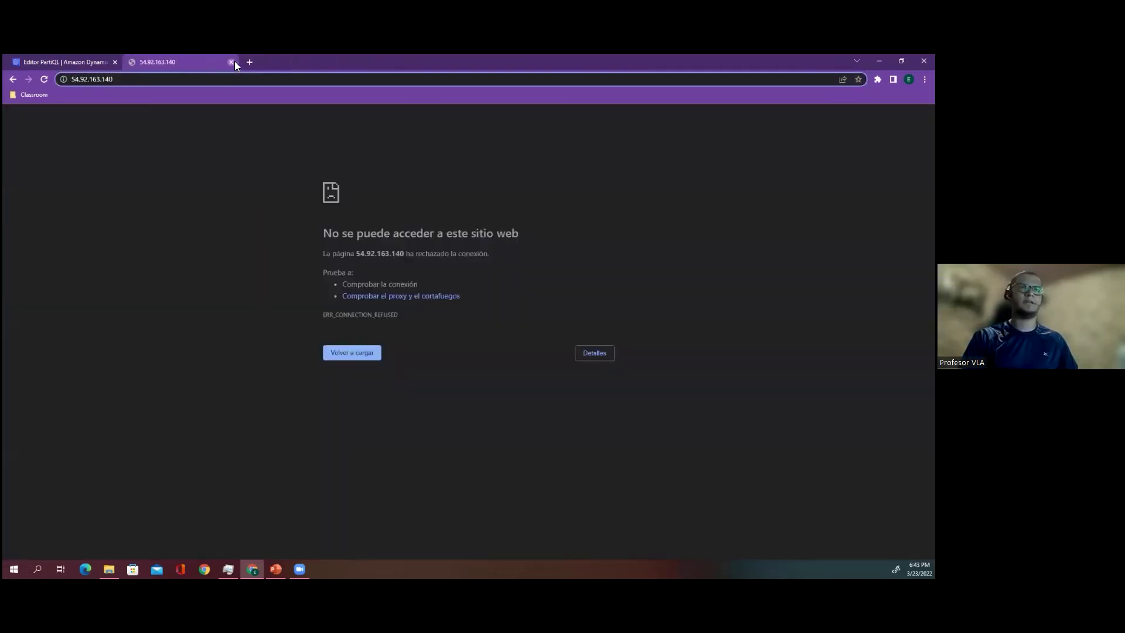
left_click(231, 62)
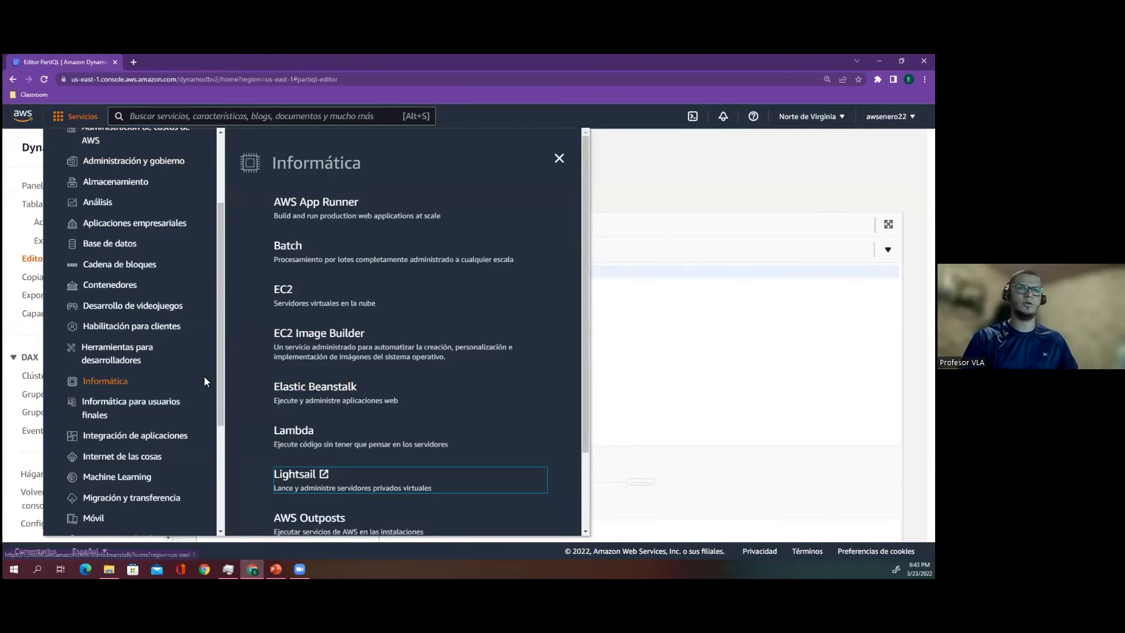
left_click_drag(219, 374, 227, 403)
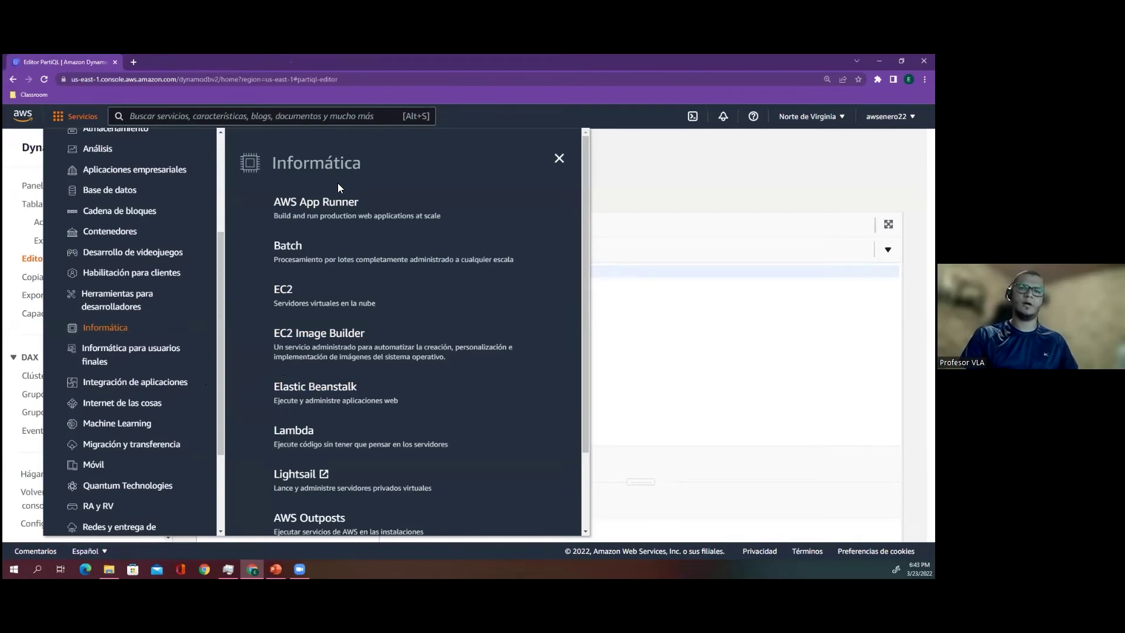
left_click(333, 393)
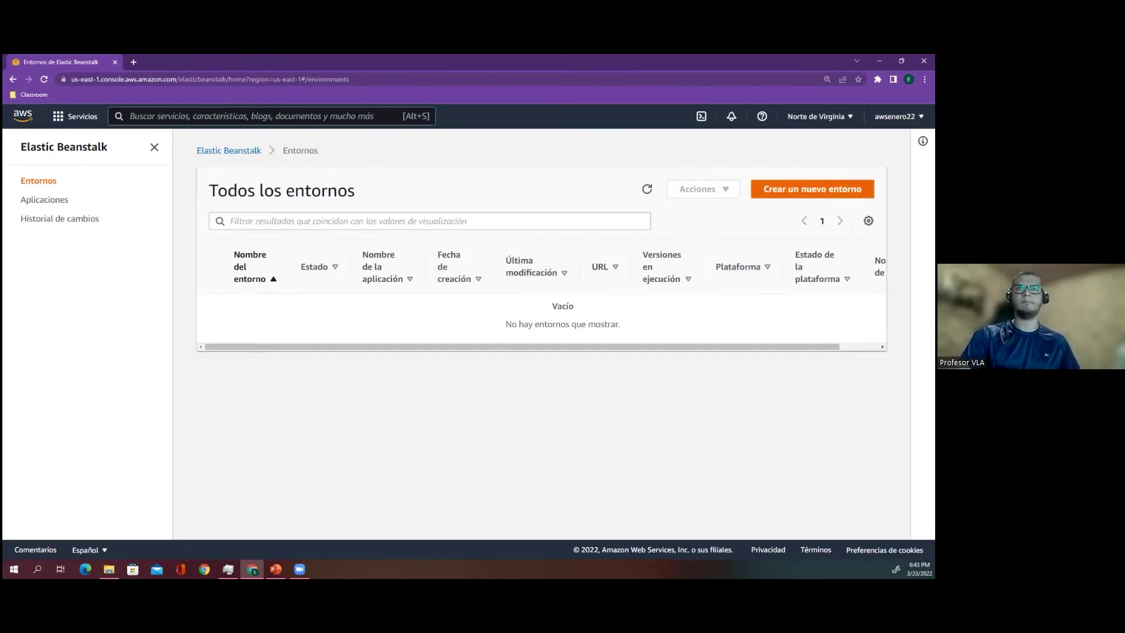
- Start a new web server environment with application name servidor-demo-webinar and the suggested environment name Servidordemowebinar-env
left_click(811, 188)
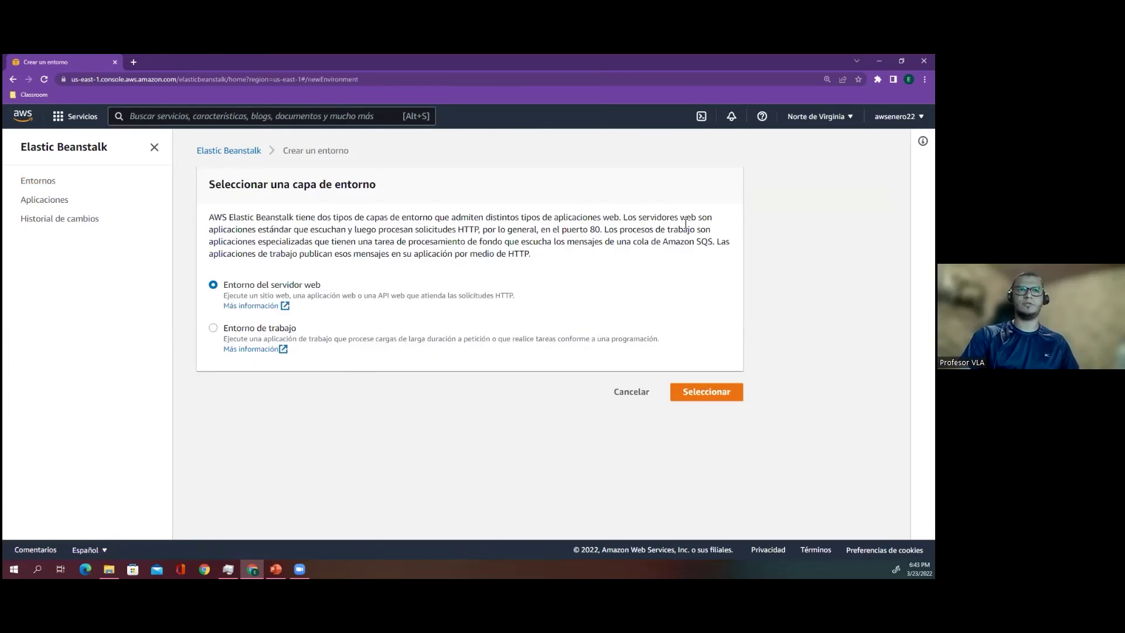
left_click(710, 392)
left_click(416, 300)
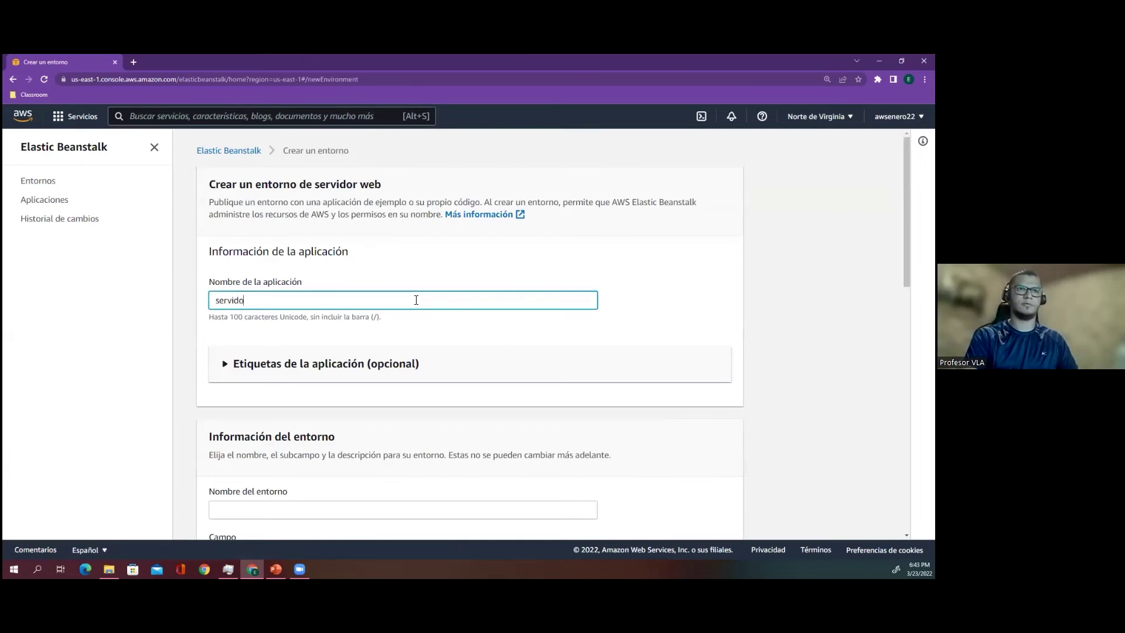
type("servidor-demo-webinar")
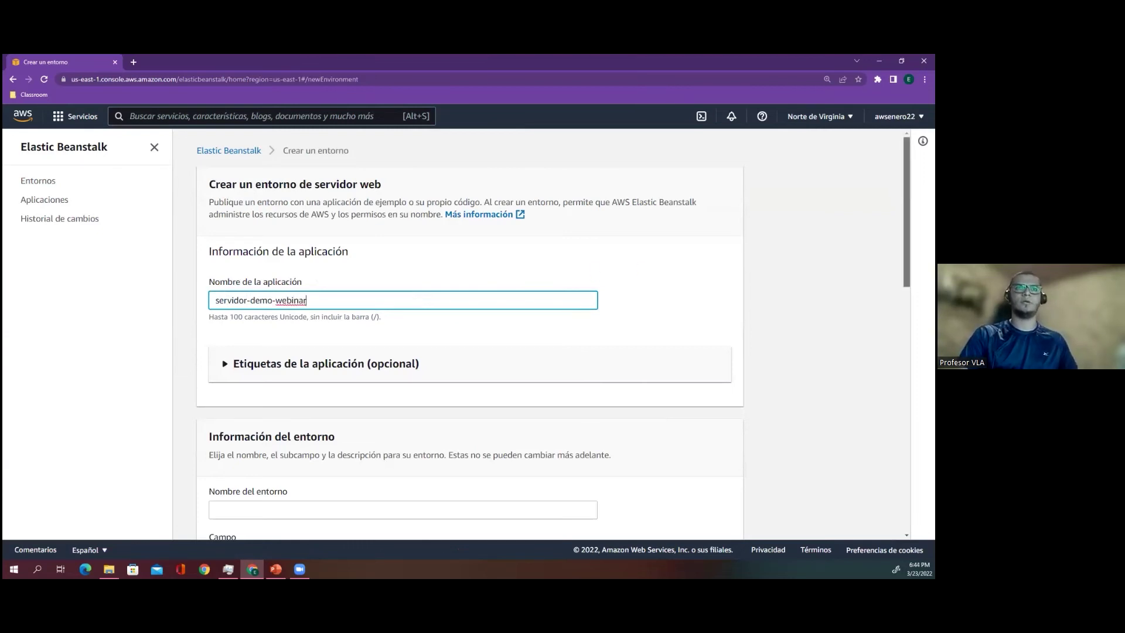
scroll(544, 283, "down", 1)
scroll(715, 303, "down", 3)
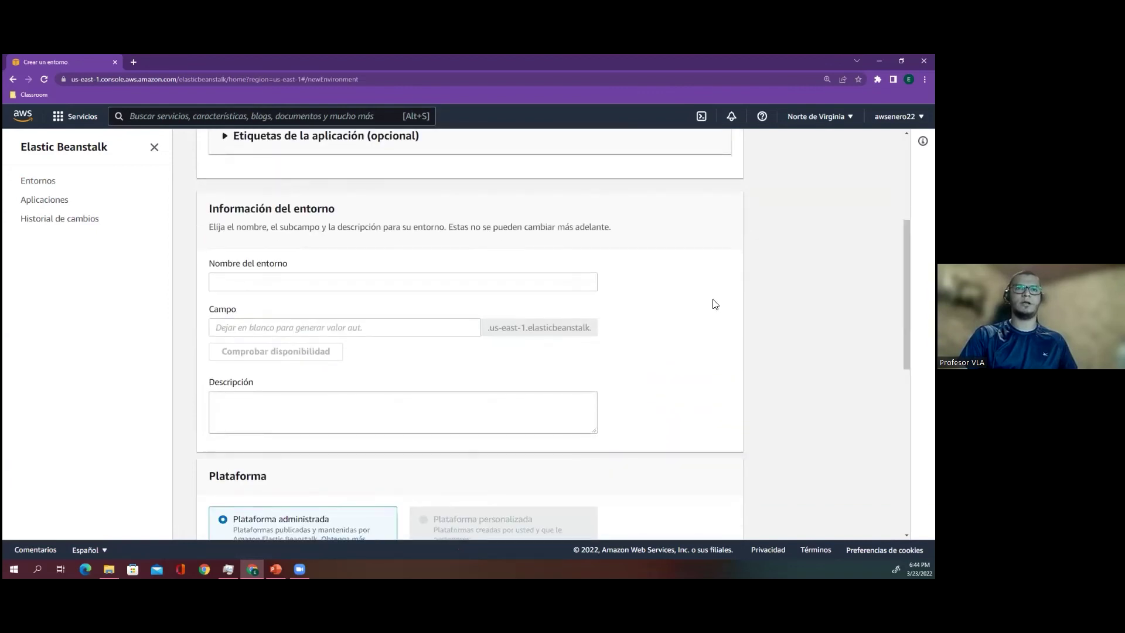
left_click(492, 283)
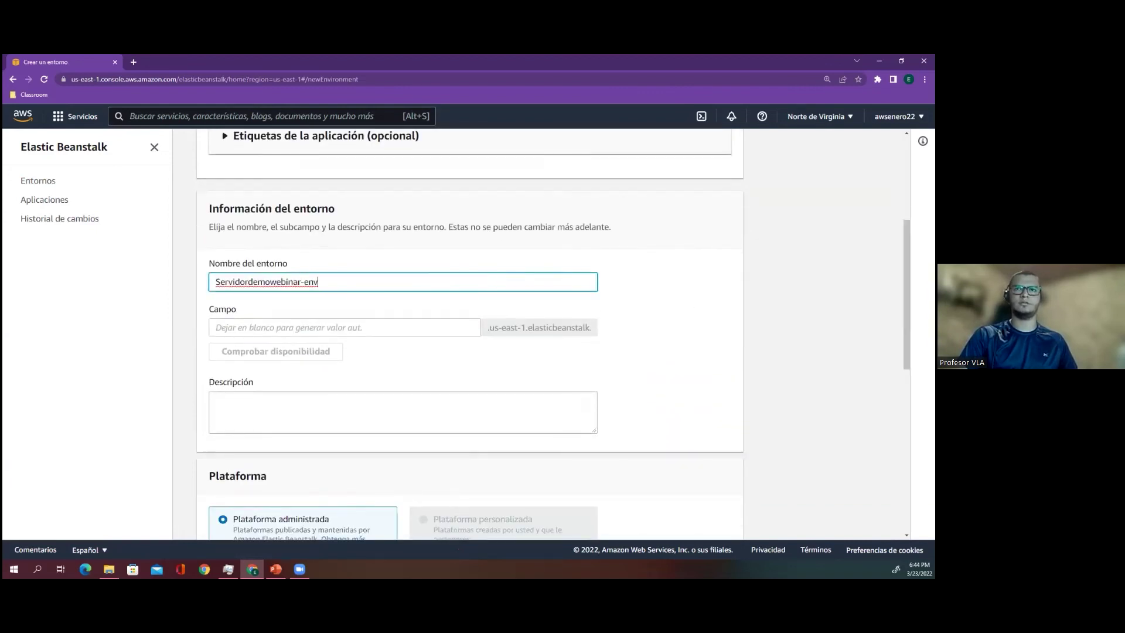
- Choose the managed Python platform with its default Python 3.8 branch and version 3.3.11, and create the environment with the sample application
scroll(553, 334, "down", 4)
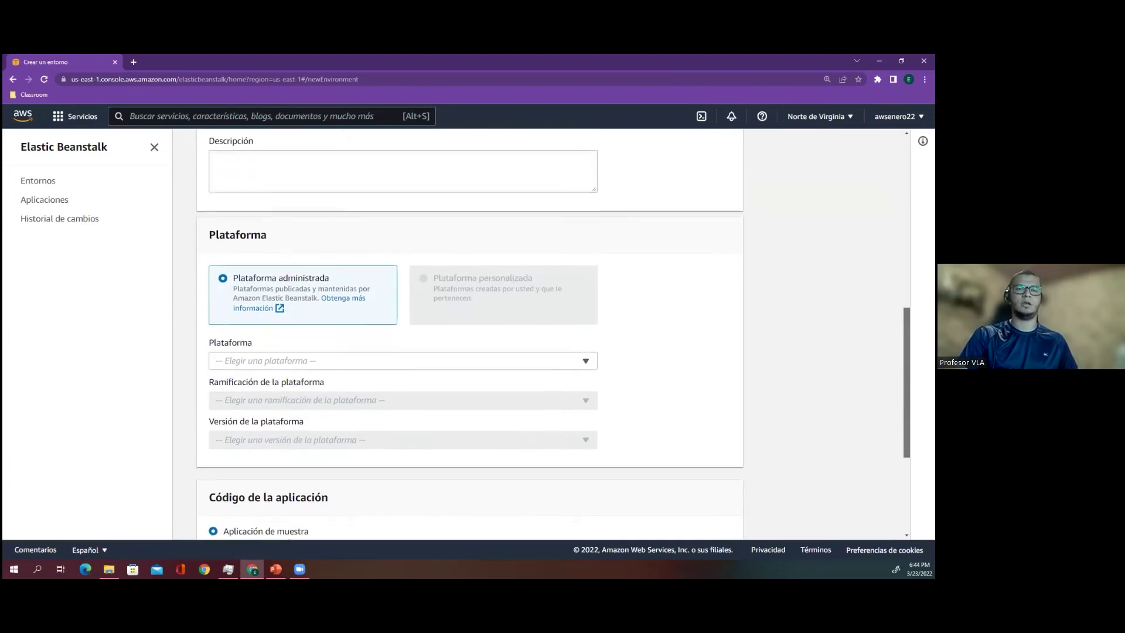
scroll(552, 334, "down", 2)
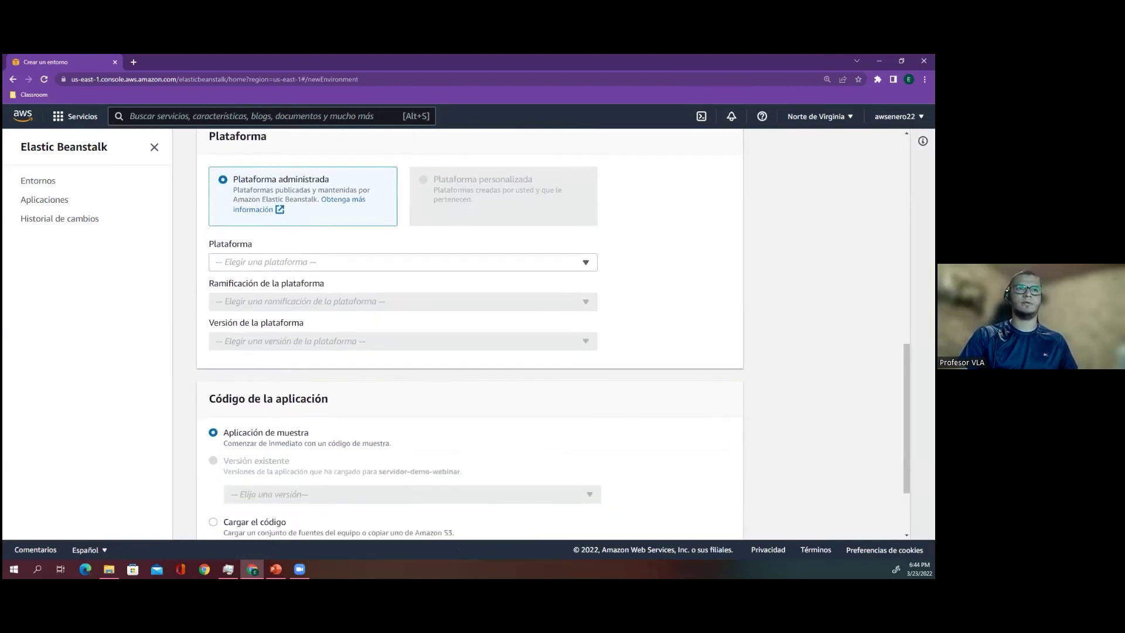
left_click(587, 268)
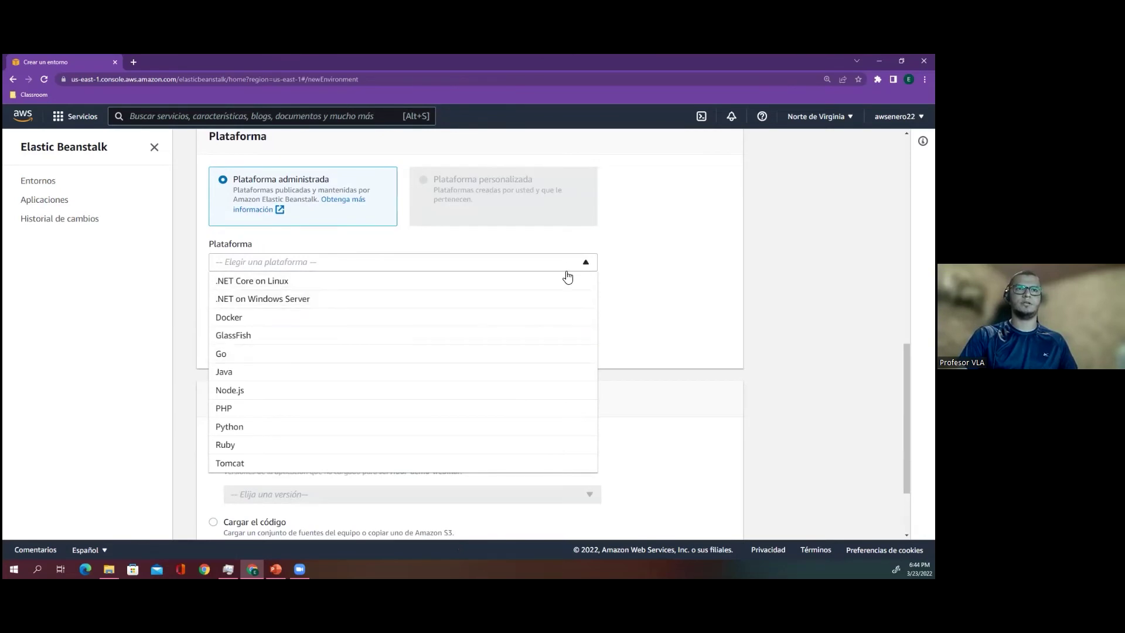
left_click(460, 432)
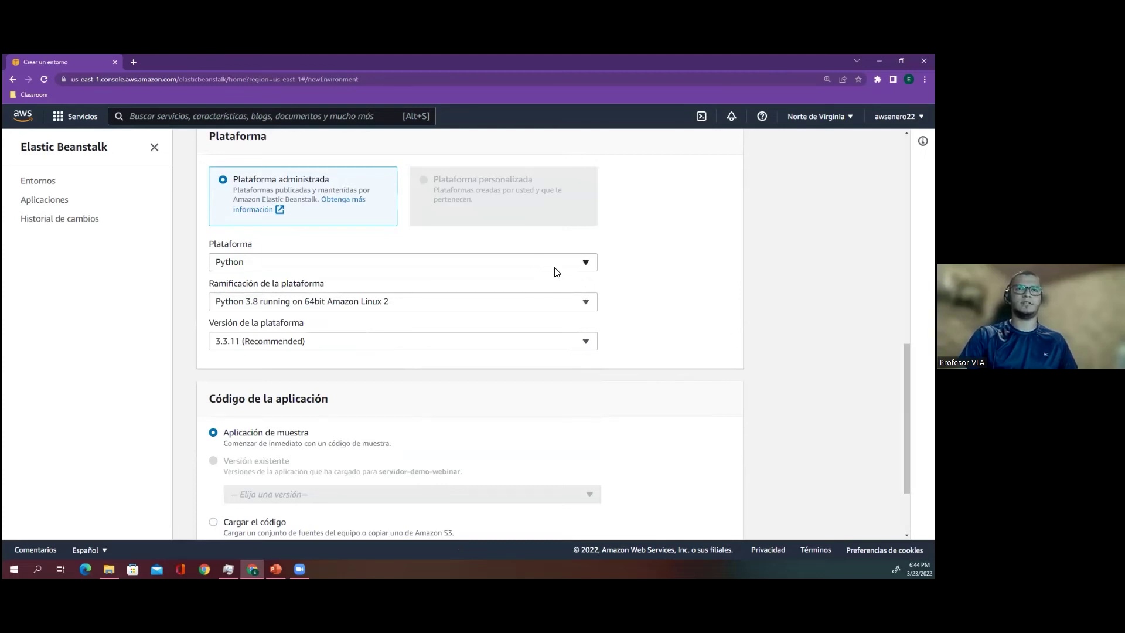
left_click(585, 261)
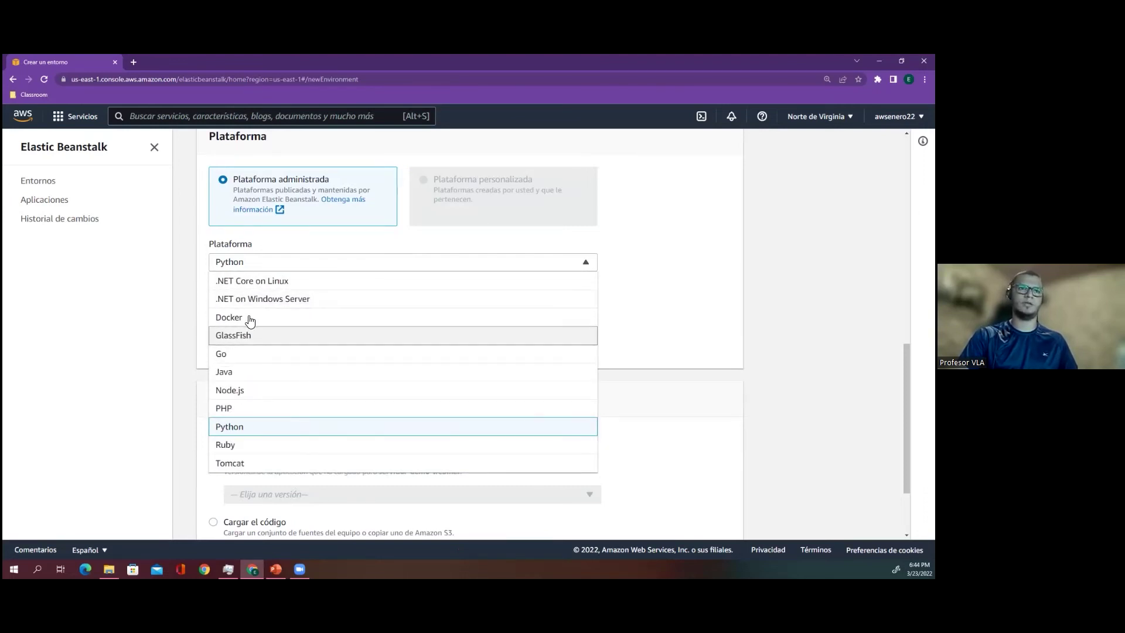
left_click(236, 418)
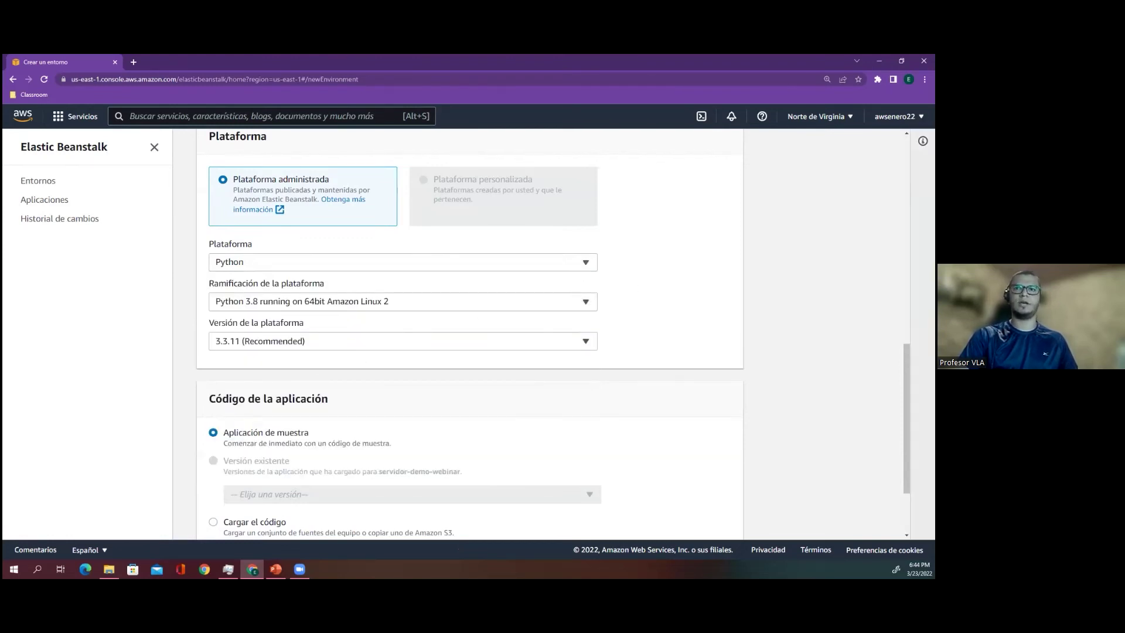
scroll(552, 334, "down", 2)
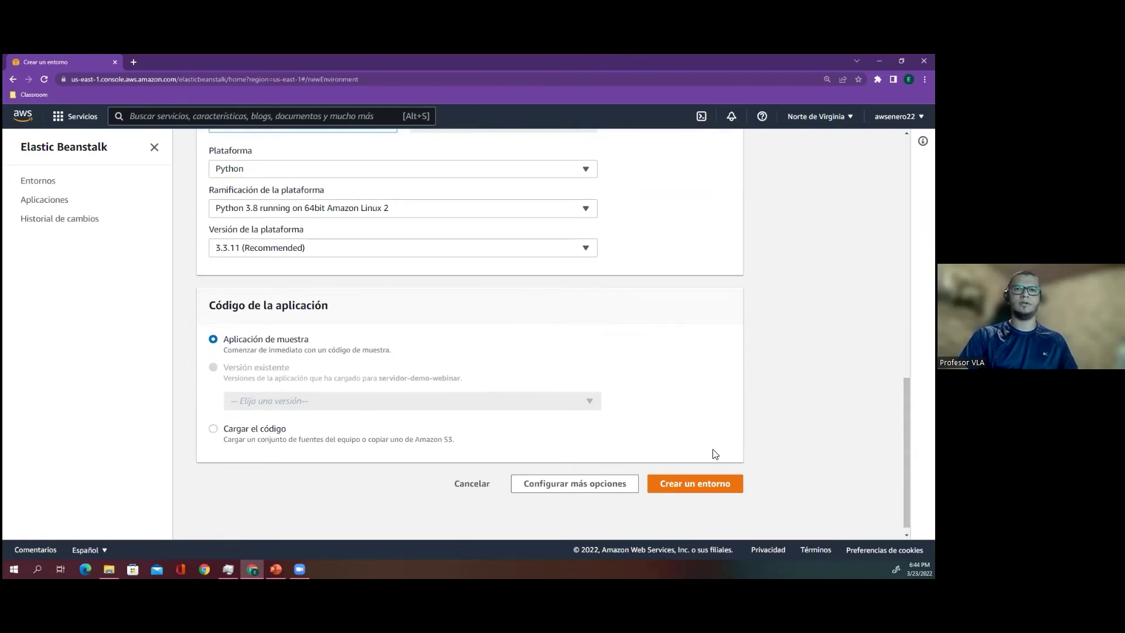
left_click(691, 481)
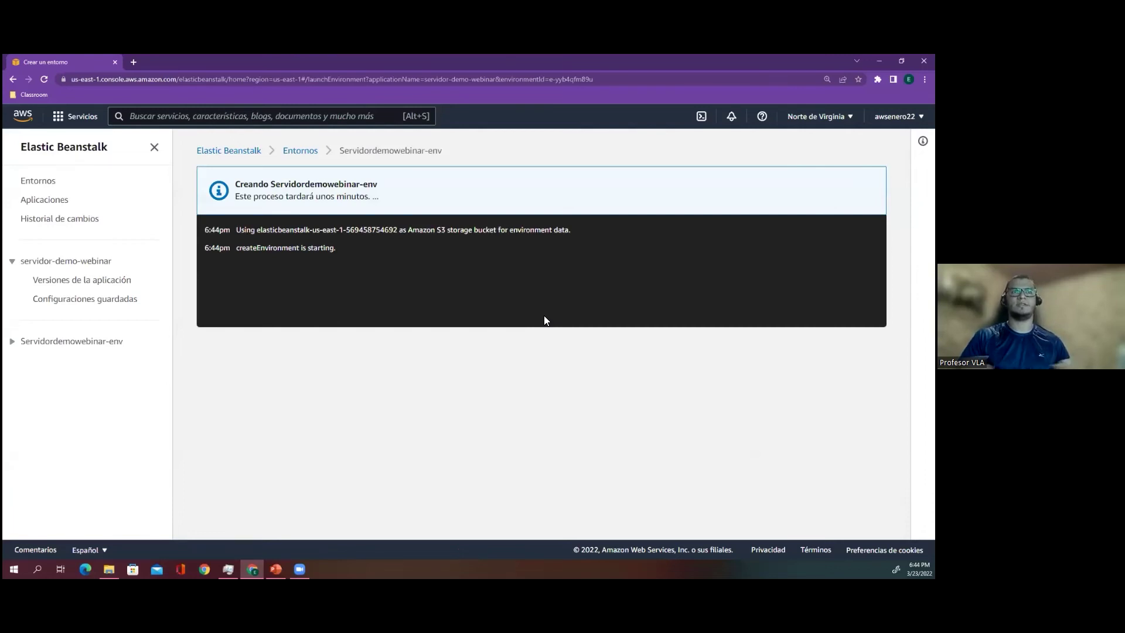
- Examine the event log of the Servidordemowebinar-env creation, highlighting its entries
triple_click(287, 245)
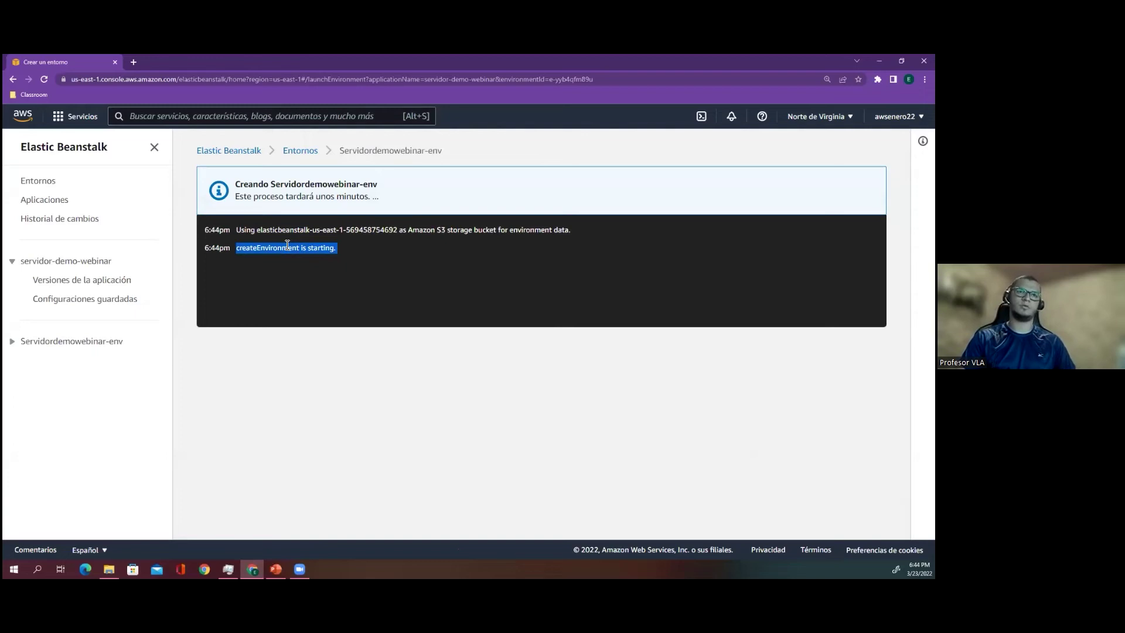
key("ctrl+a")
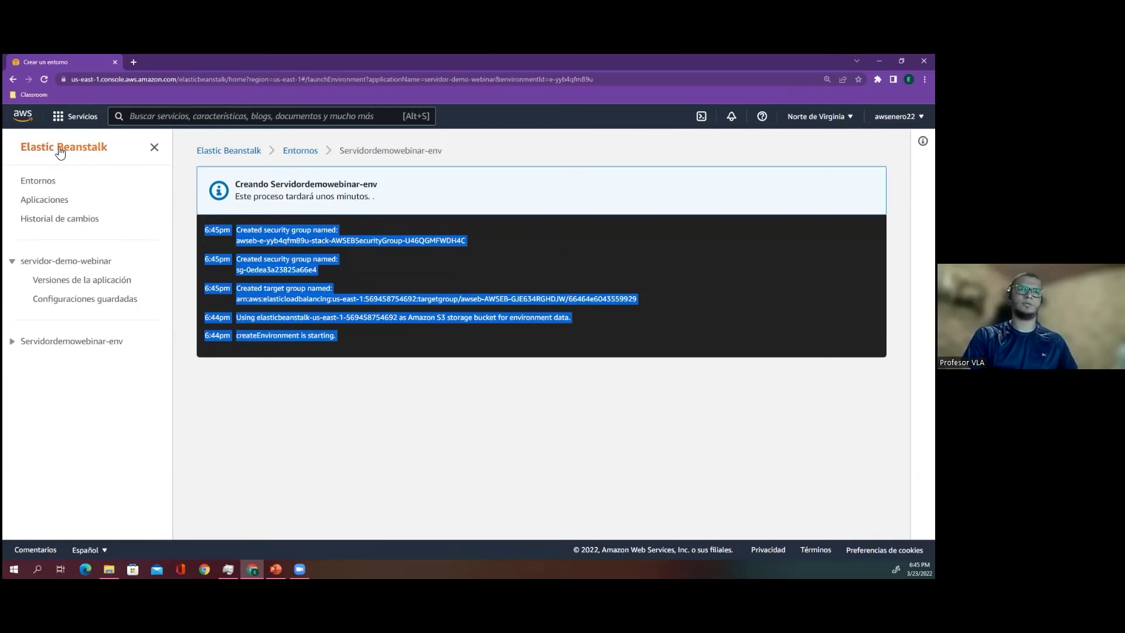
left_click_drag(353, 228, 234, 229)
left_click(343, 183)
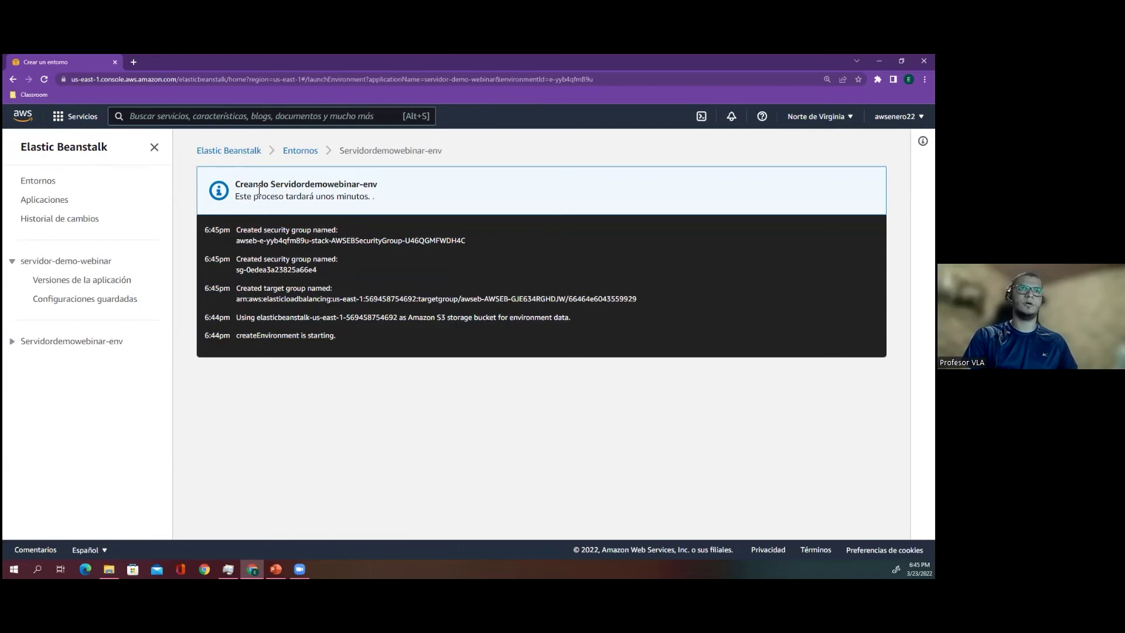
- Browse the full list of AWS service categories down to the multimedia services
left_click(59, 124)
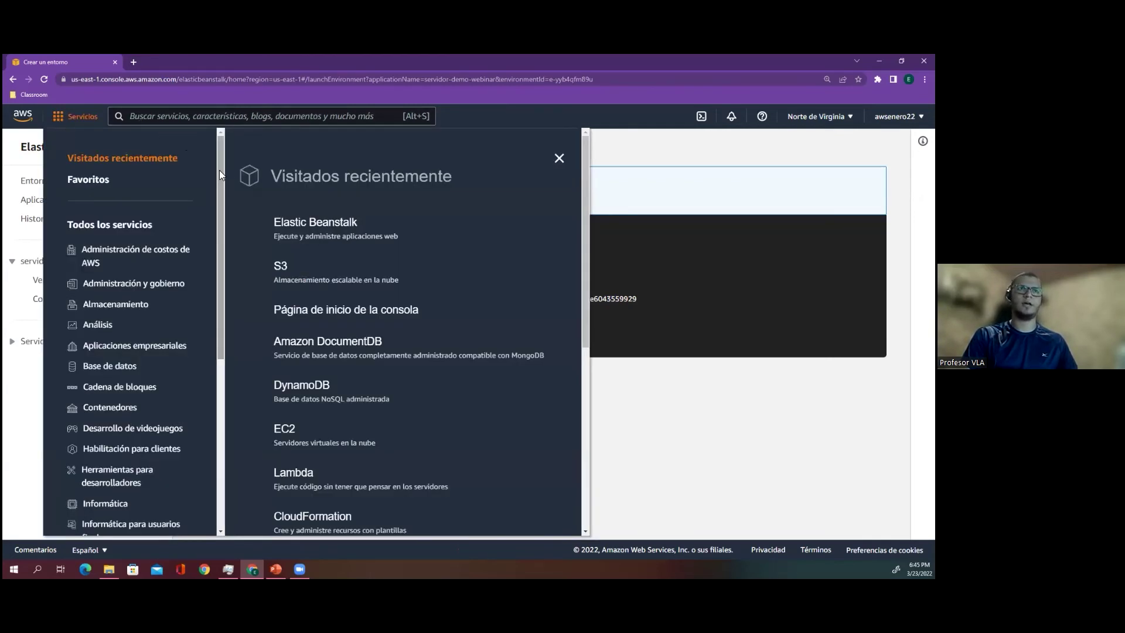
scroll(219, 168, "down", 1)
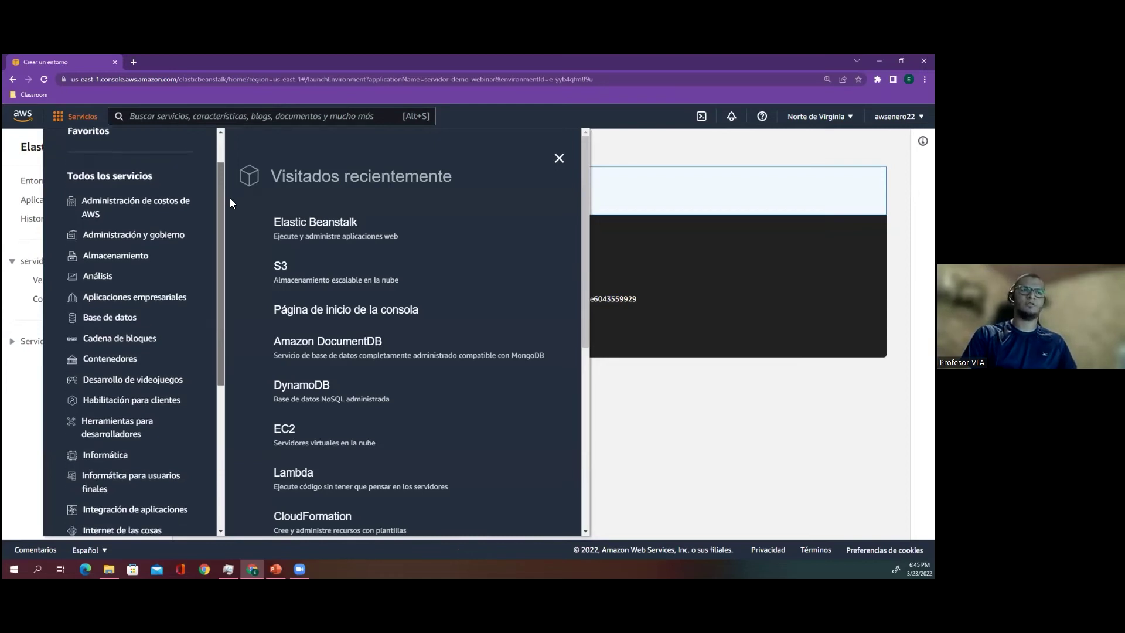
left_click_drag(230, 199, 234, 213)
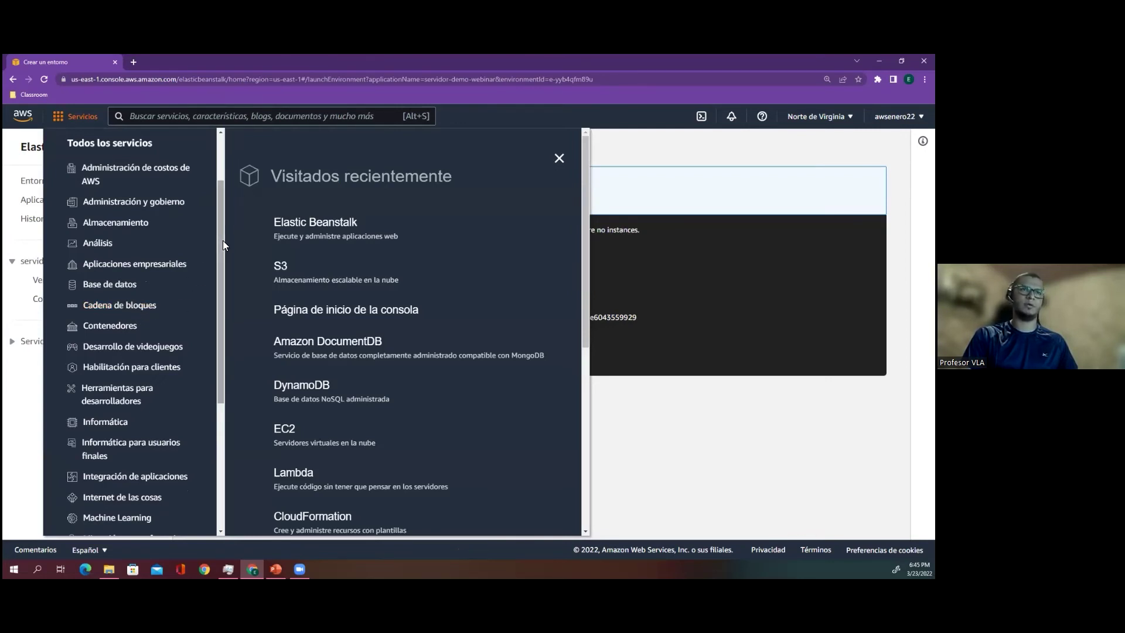
left_click_drag(221, 235, 229, 277)
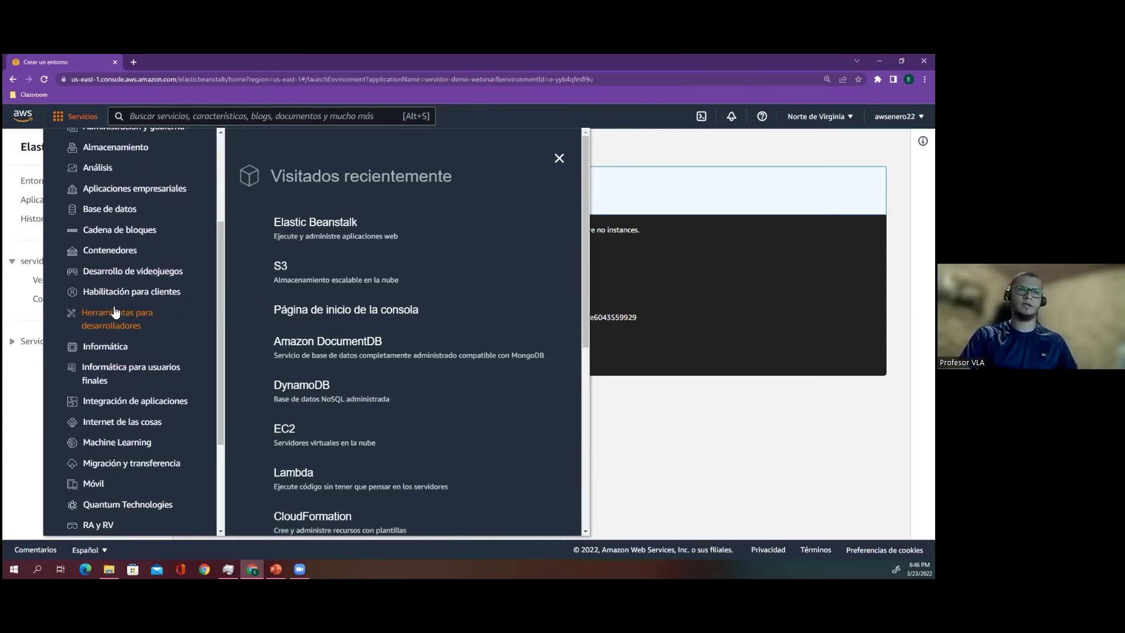
left_click_drag(220, 299, 228, 349)
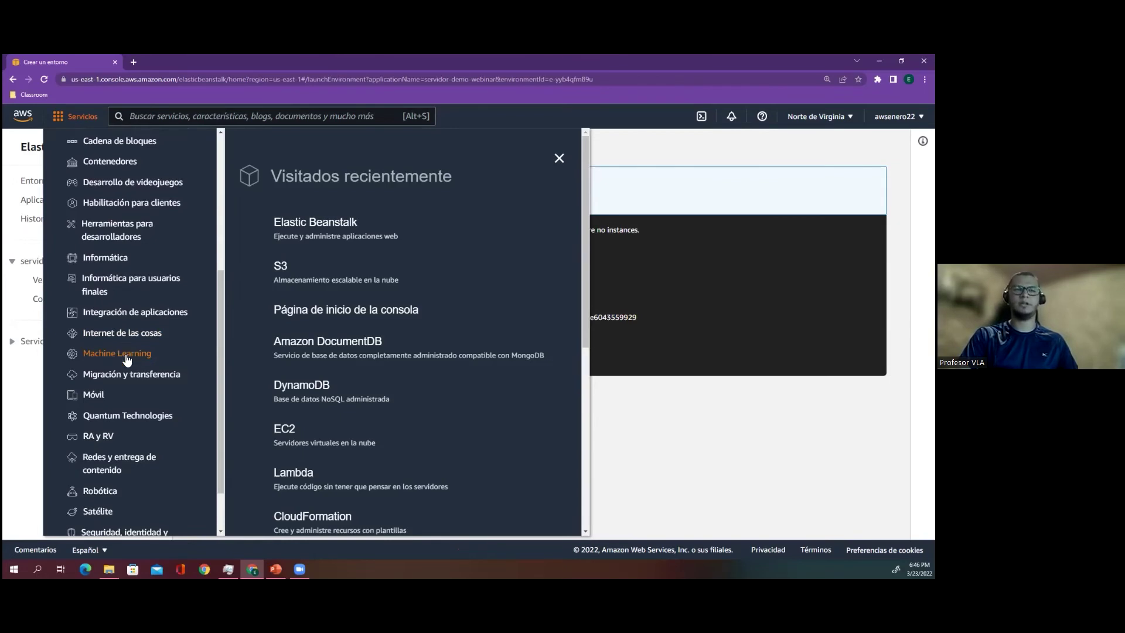
left_click_drag(220, 321, 218, 357)
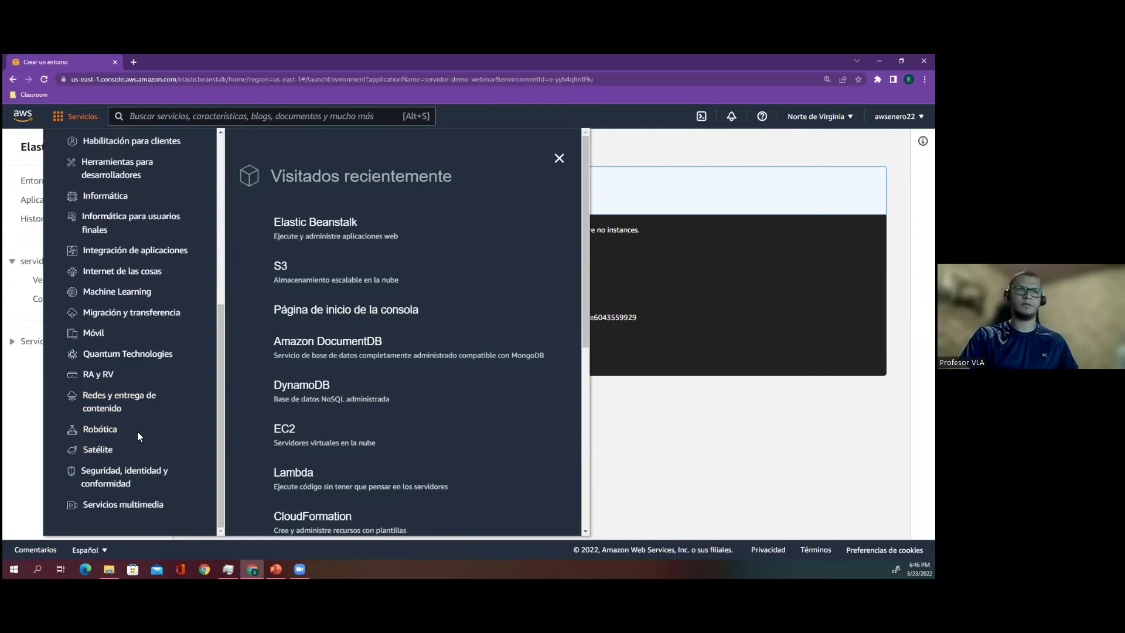
- Leave the service categories list and examine the newest entries in the Servidordemowebinar-env creation log
left_click_drag(222, 396, 231, 296)
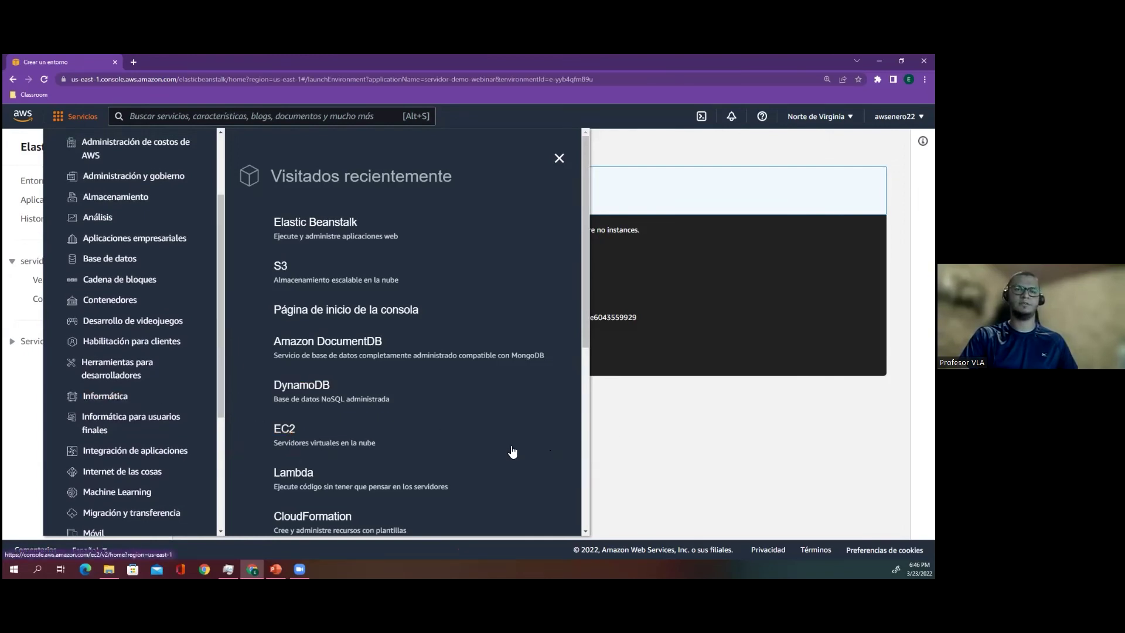
left_click(637, 419)
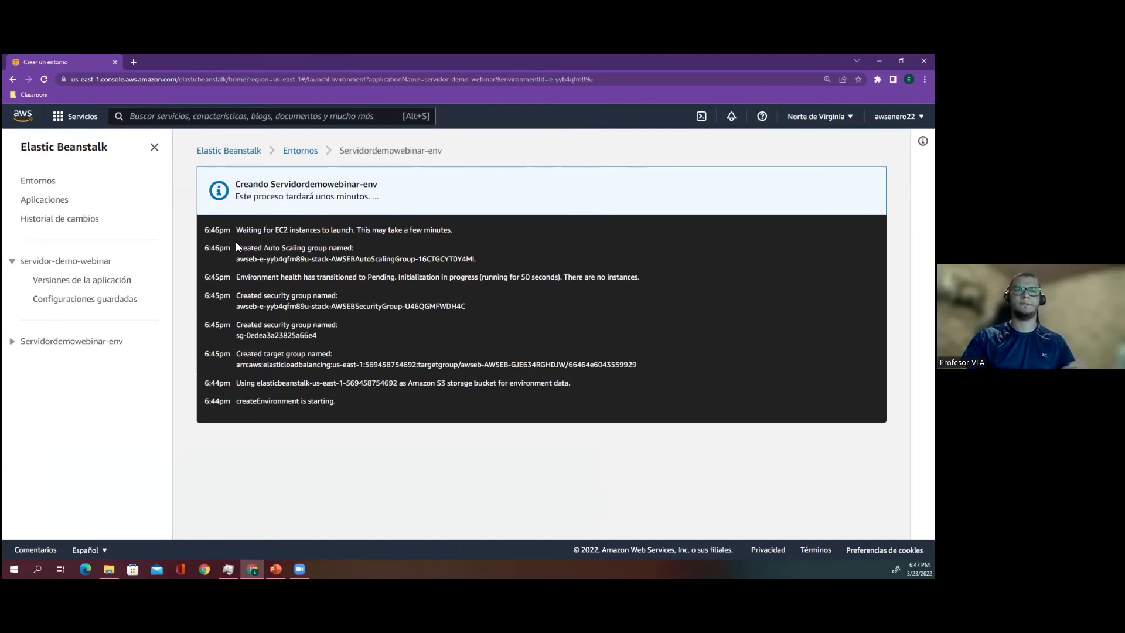
left_click_drag(287, 230, 437, 234)
left_click_drag(296, 258, 334, 258)
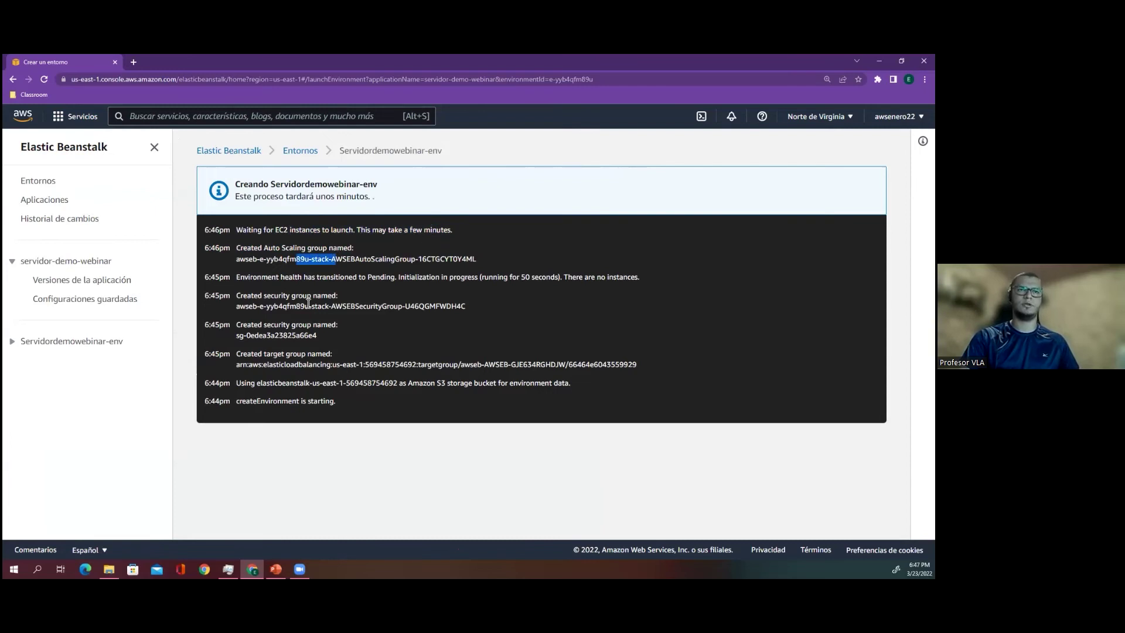
left_click(290, 293)
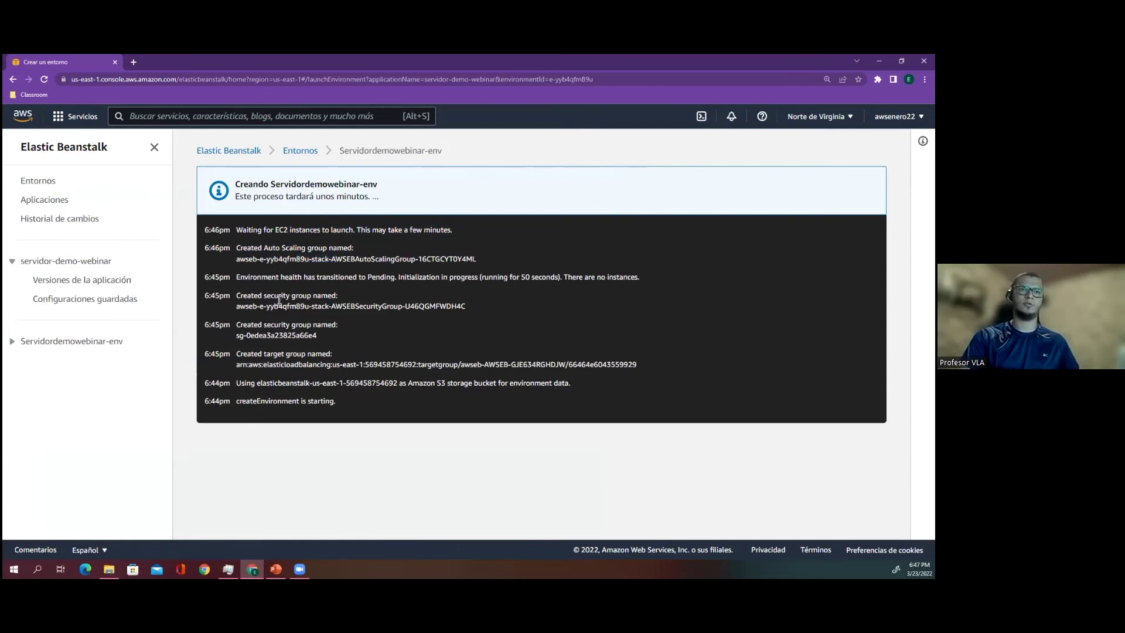
triple_click(290, 293)
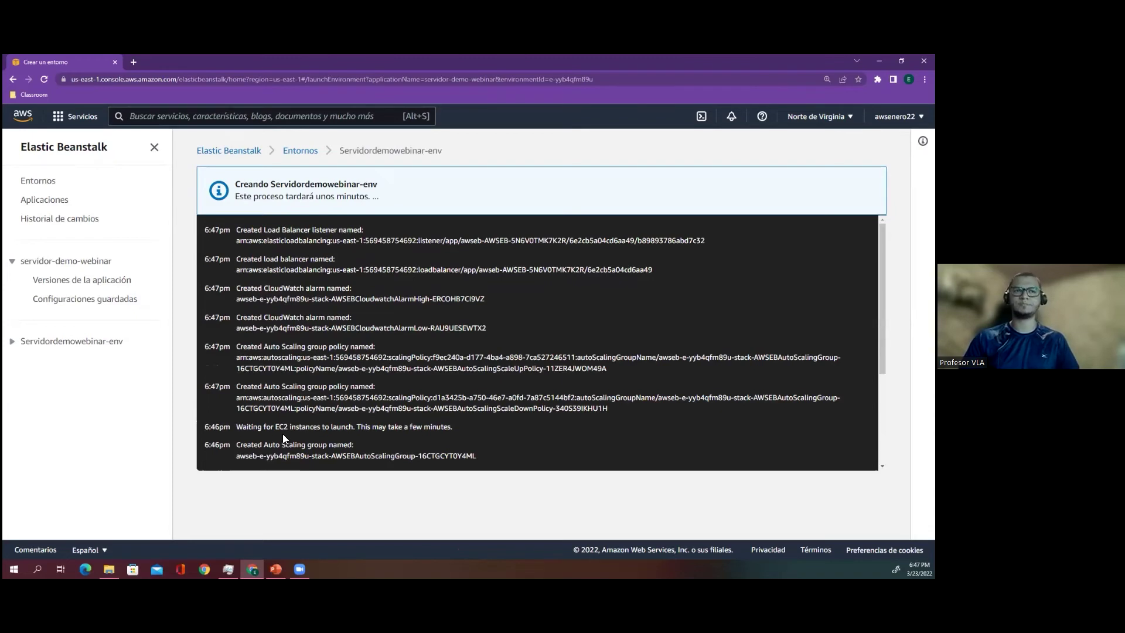
left_click_drag(336, 433, 299, 355)
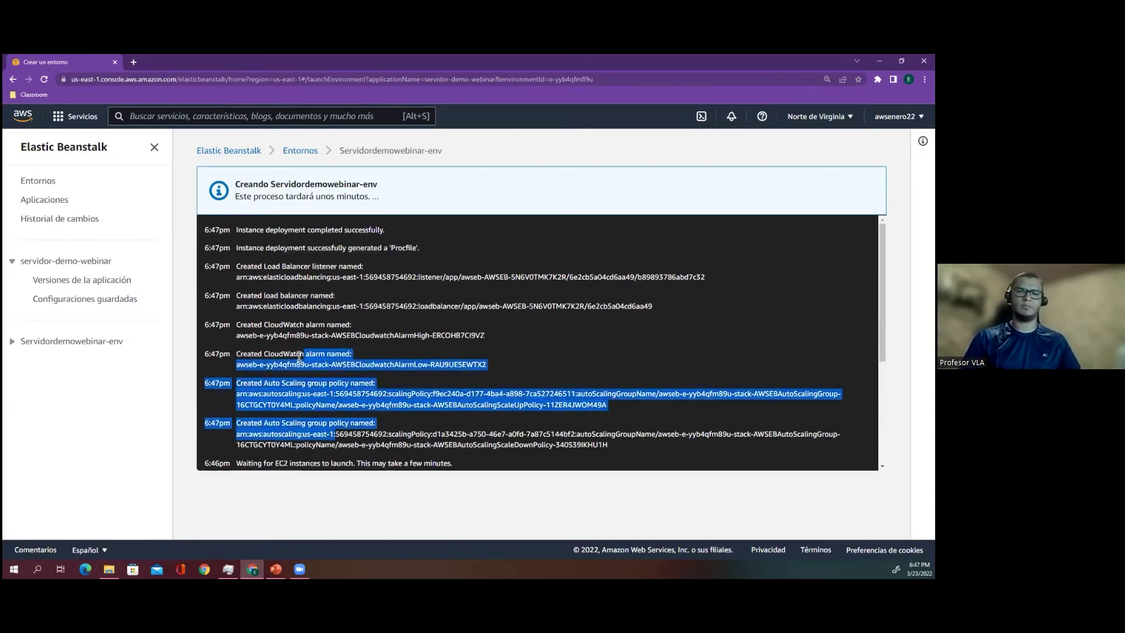
left_click(299, 356)
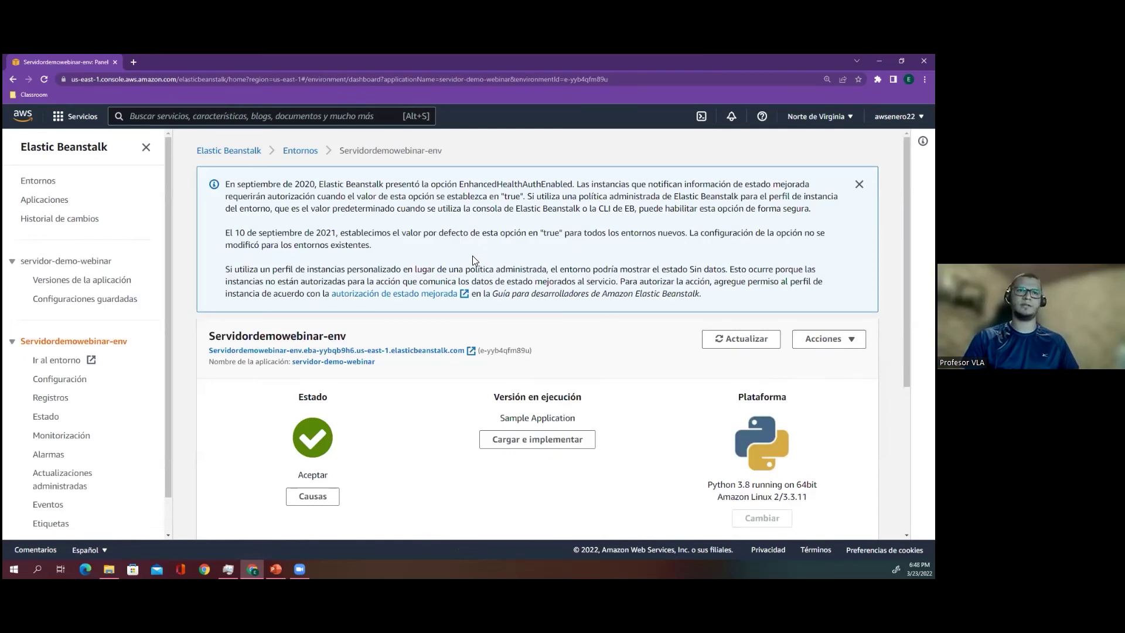
- View the deployed sample application at its environment URL, and reopen the Servidordemowebinar-env dashboard in the console
left_click(424, 350)
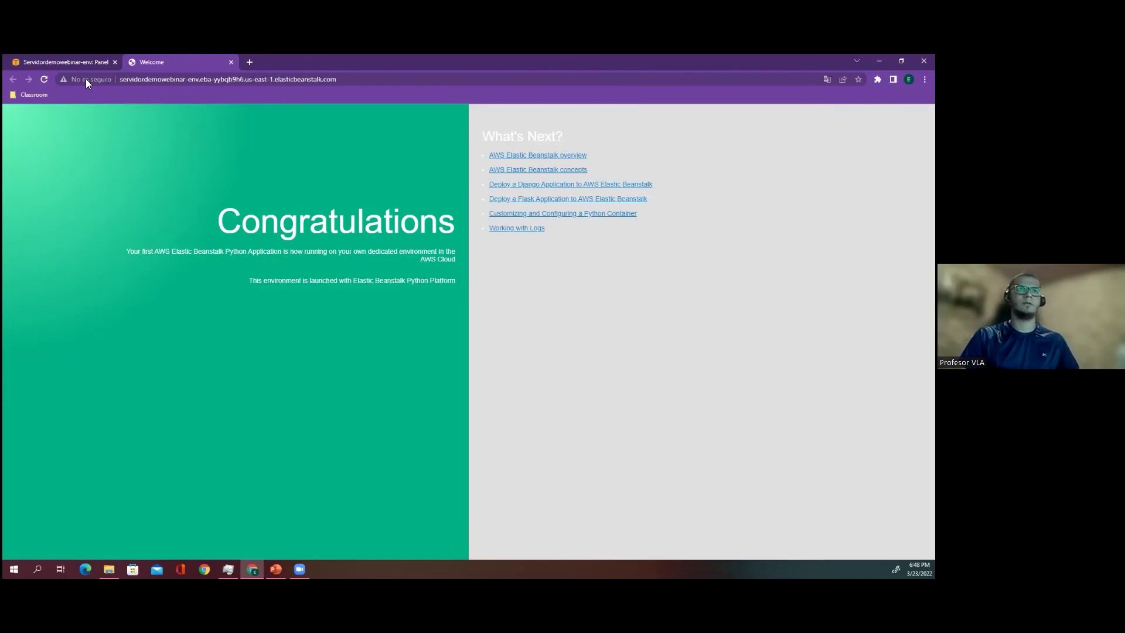
left_click(70, 62)
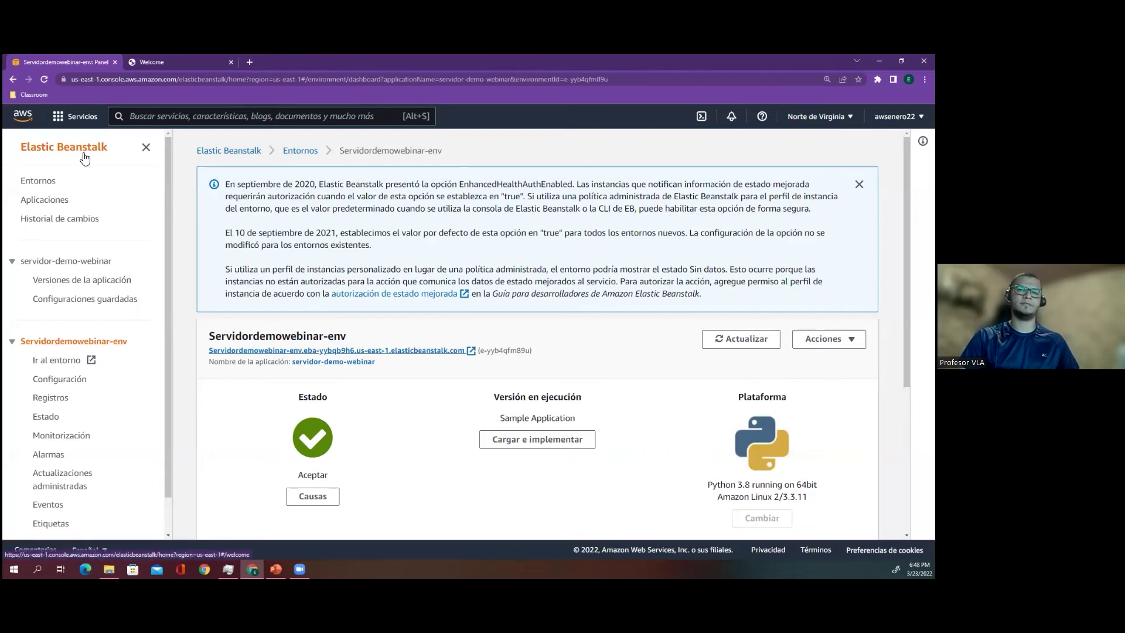
left_click(237, 150)
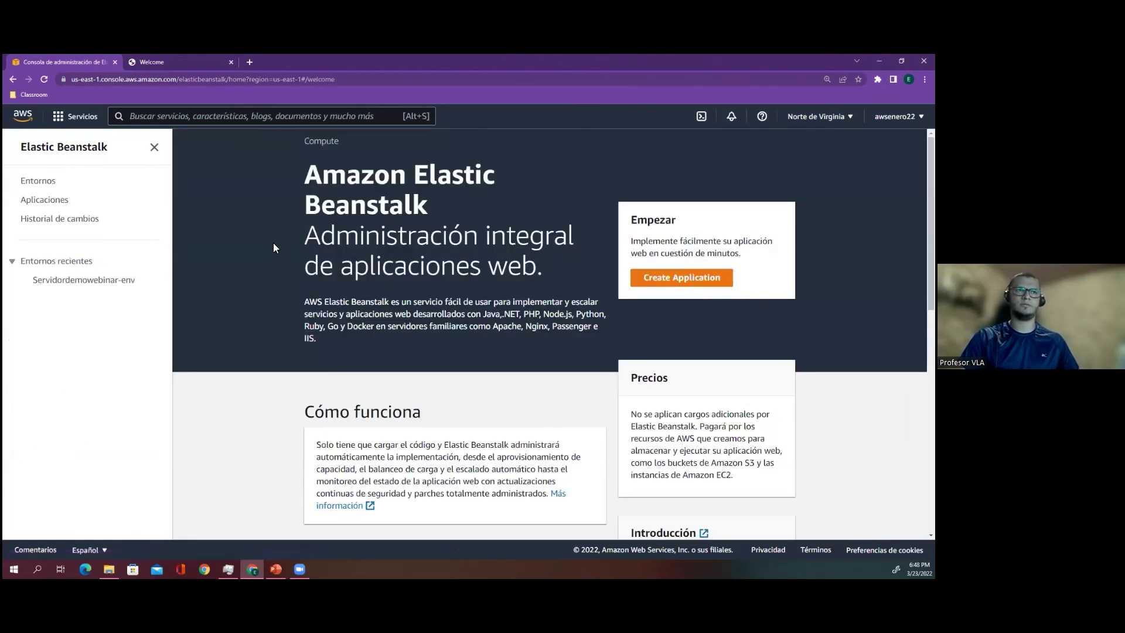
left_click(100, 281)
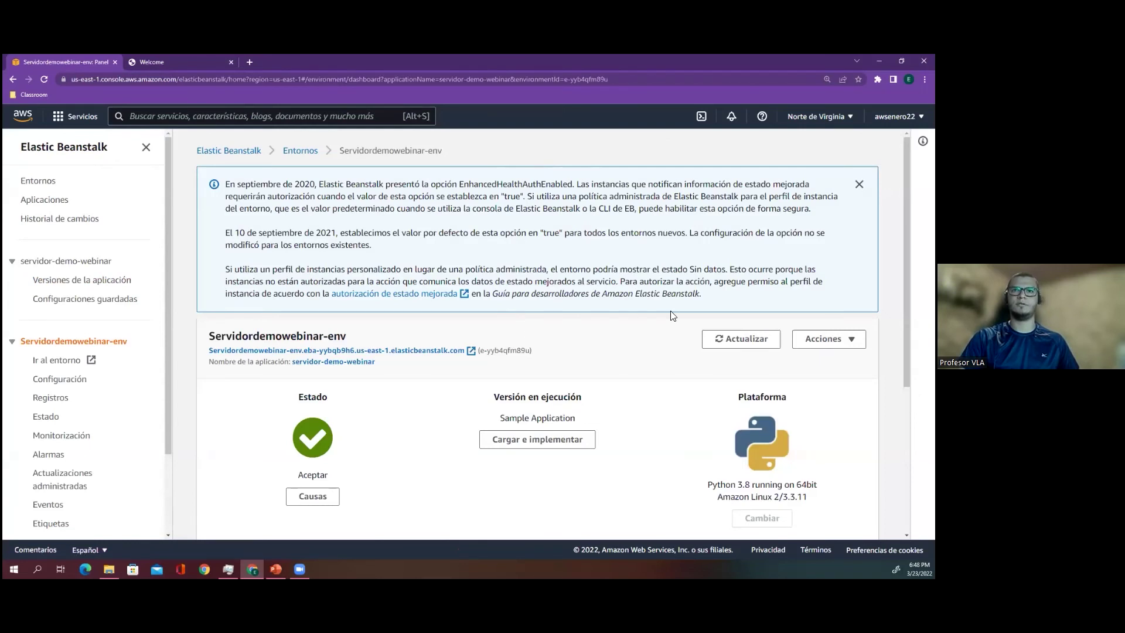
- Request termination of the Servidordemowebinar-env environment
left_click(826, 338)
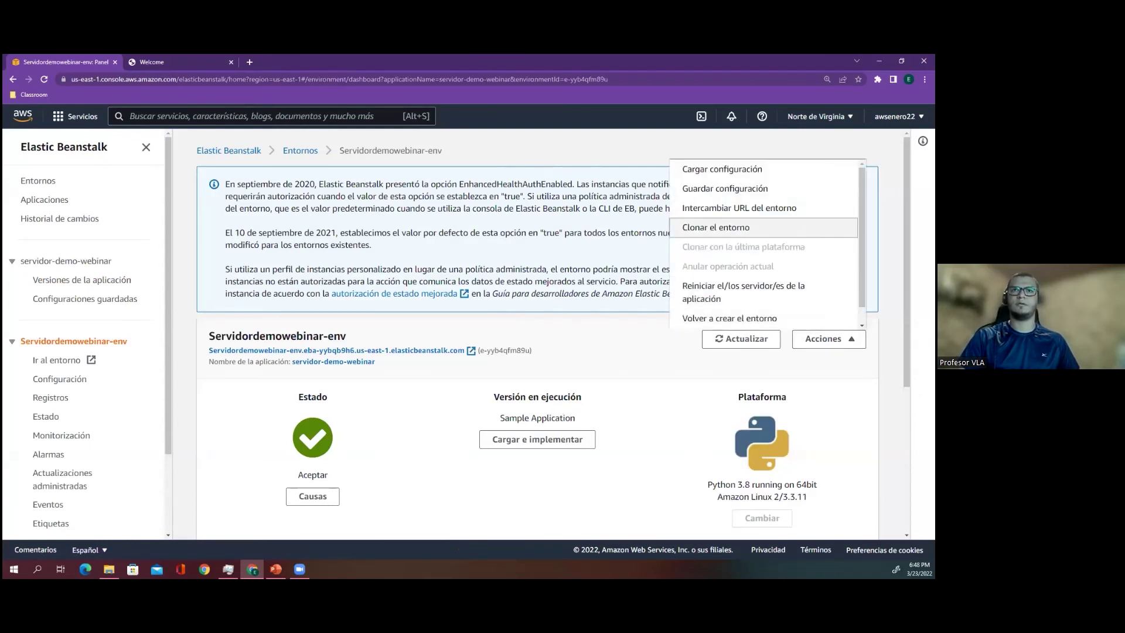
scroll(761, 246, "down", 1)
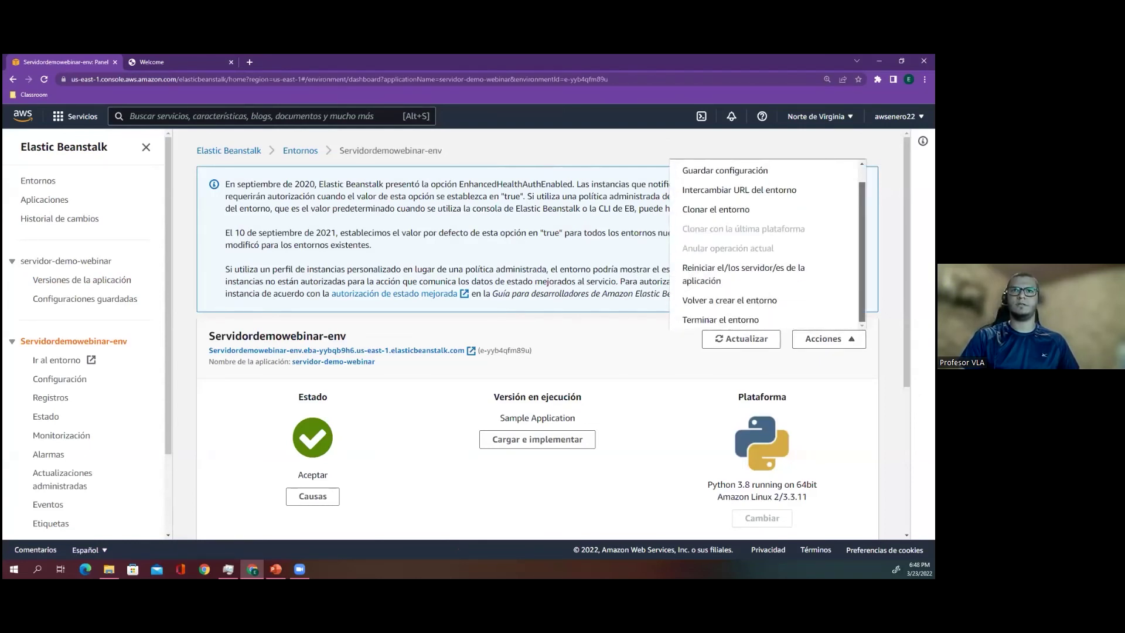
left_click(748, 322)
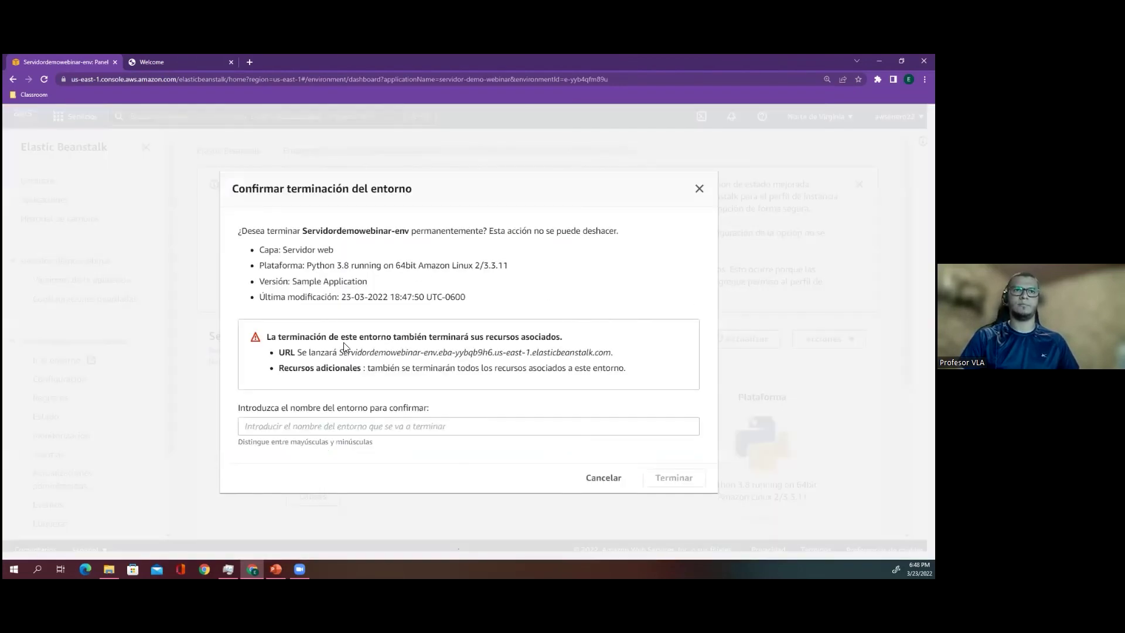
- Try to confirm the termination with the environment's URL copied from the warning
left_click_drag(340, 354, 610, 352)
key("ctrl+c")
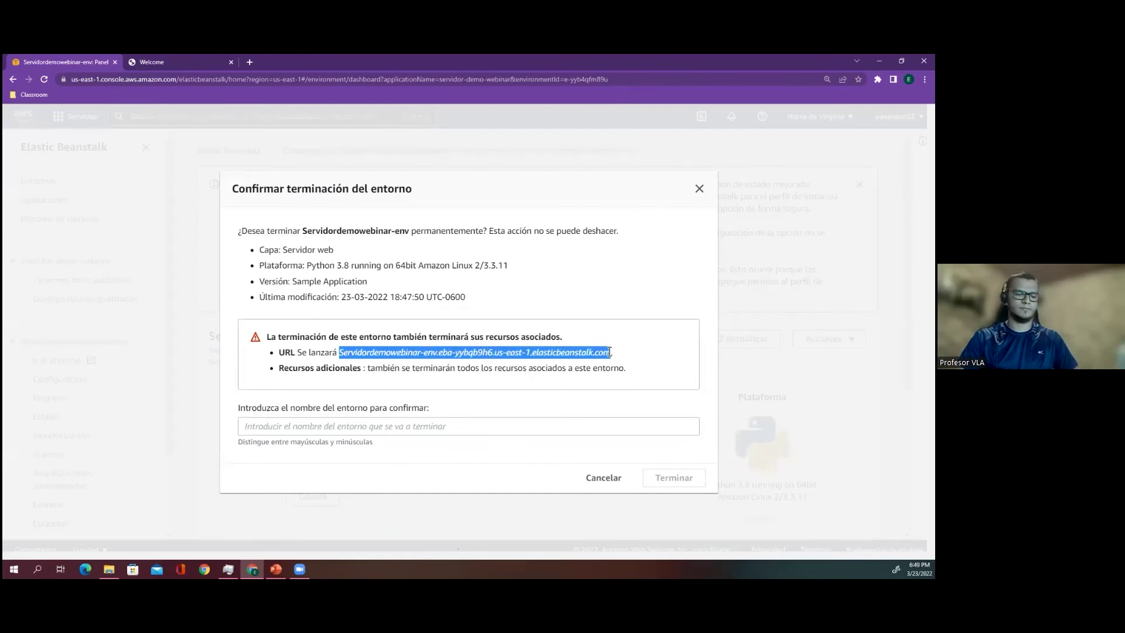
left_click(538, 429)
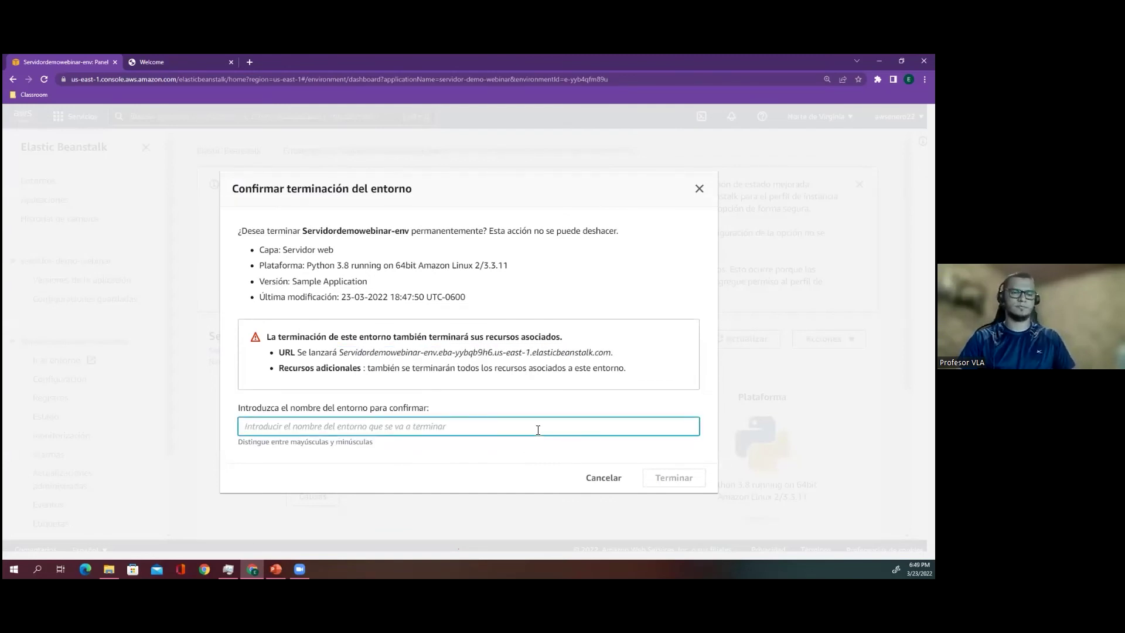
key("ctrl+v")
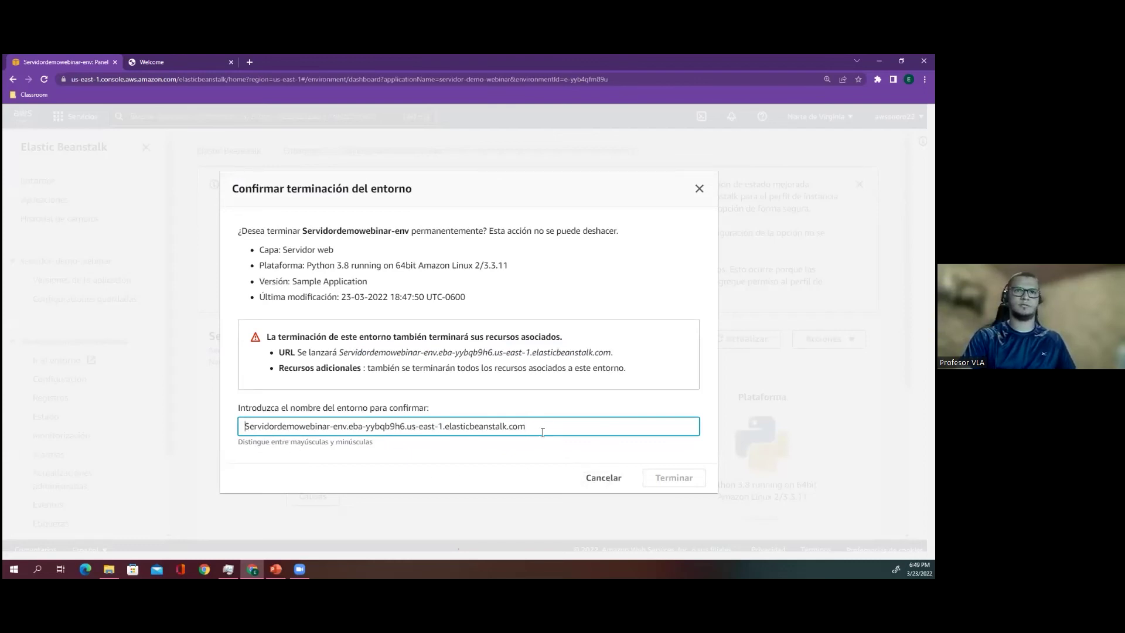
key("BackSpace")
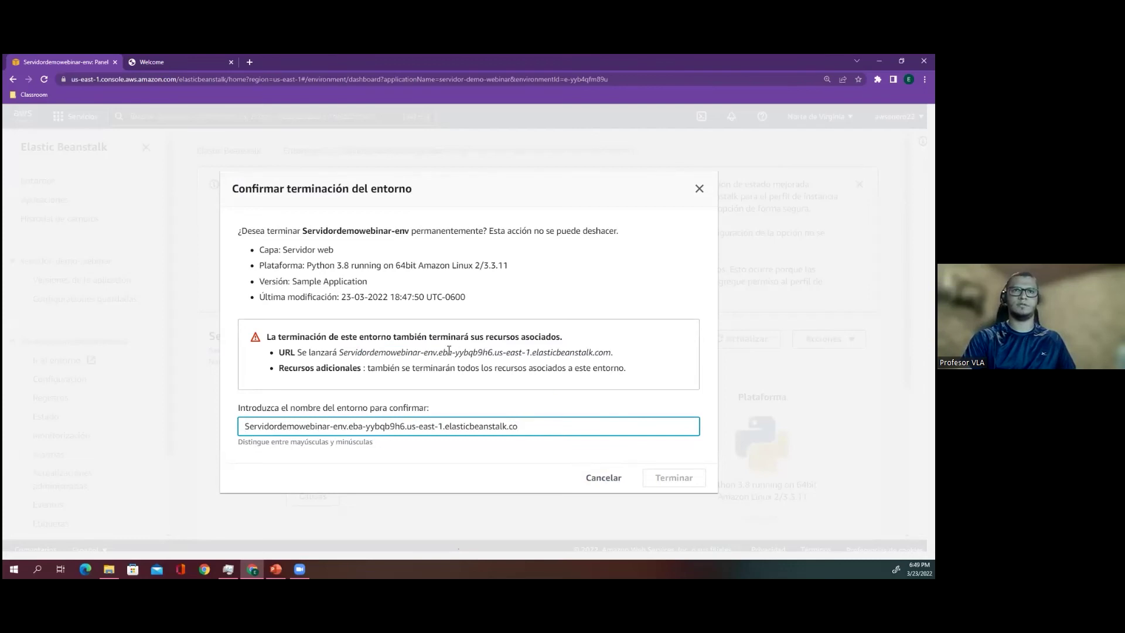
left_click(342, 355)
left_click_drag(342, 354, 356, 353)
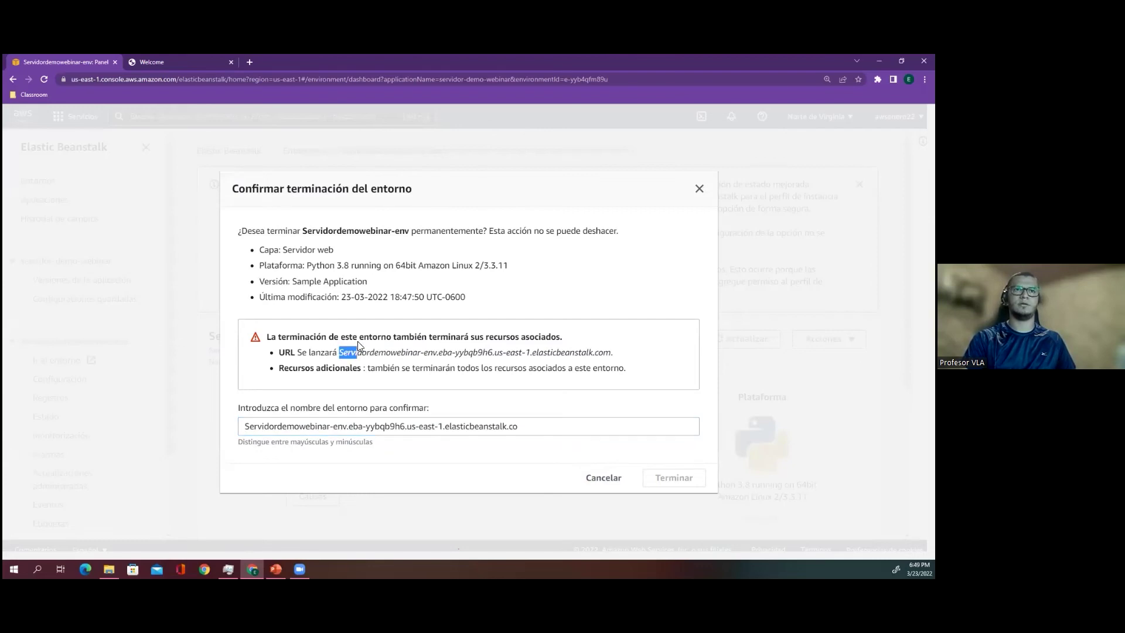
- Enter Servidordemowebinar-env as the confirmation name and terminate the environment
left_click_drag(303, 231, 410, 230)
key("ctrl+c")
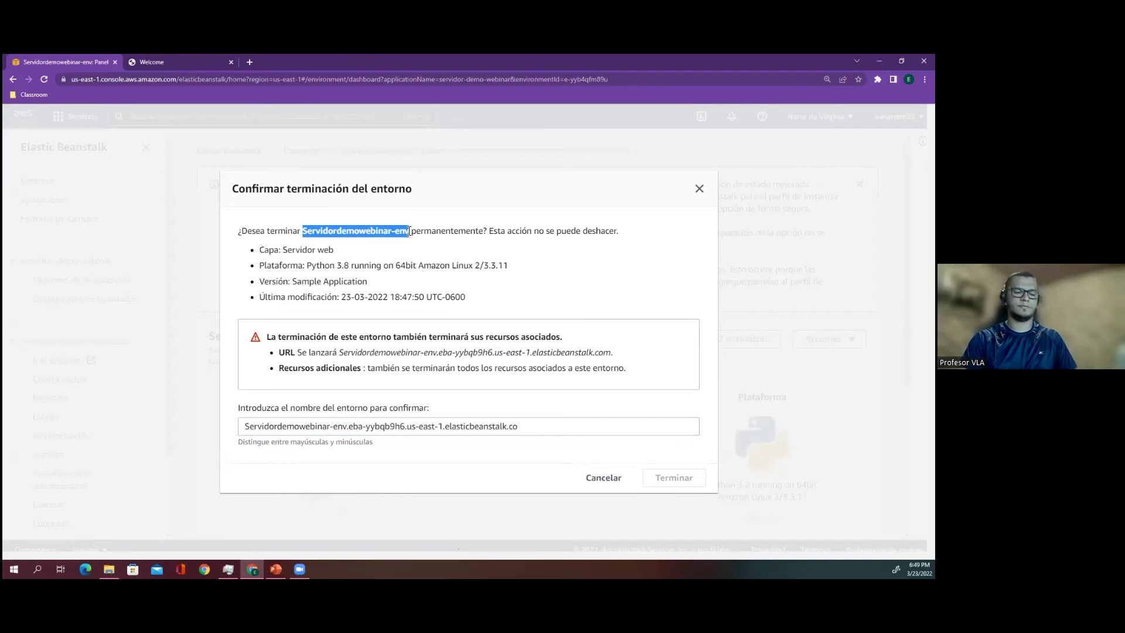
left_click(418, 425)
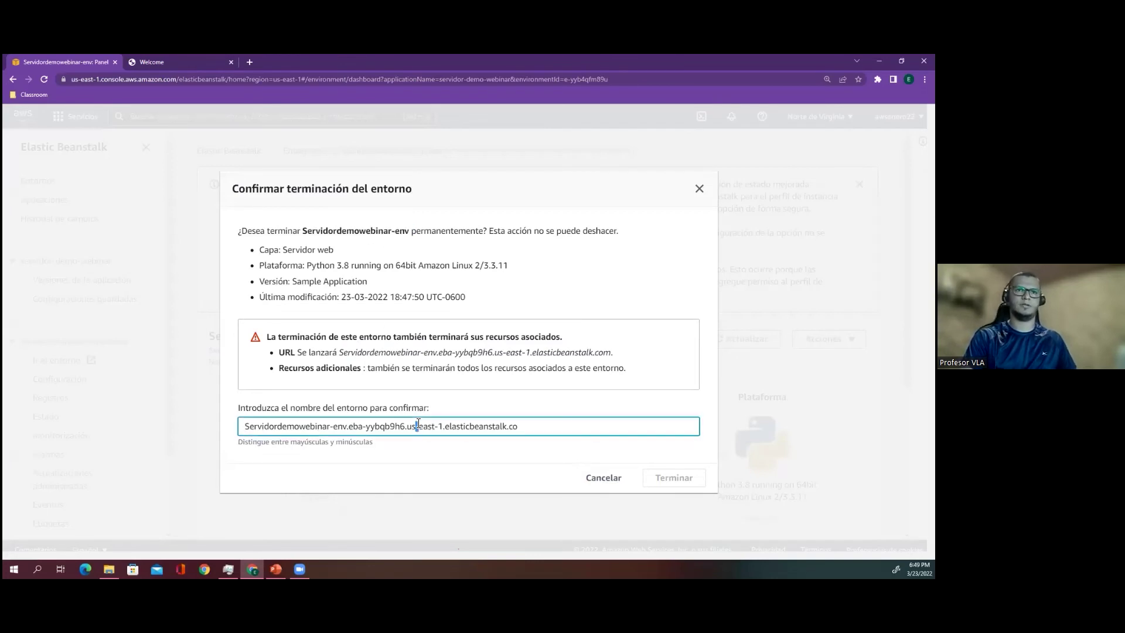
key("ctrl+a")
key("ctrl+v")
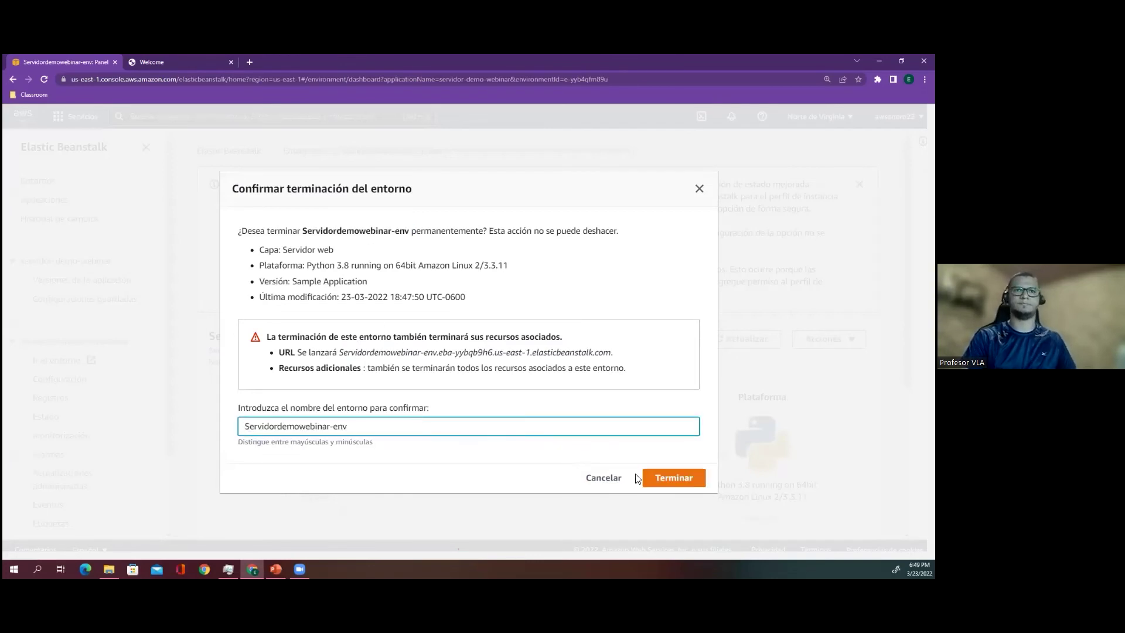
left_click(657, 481)
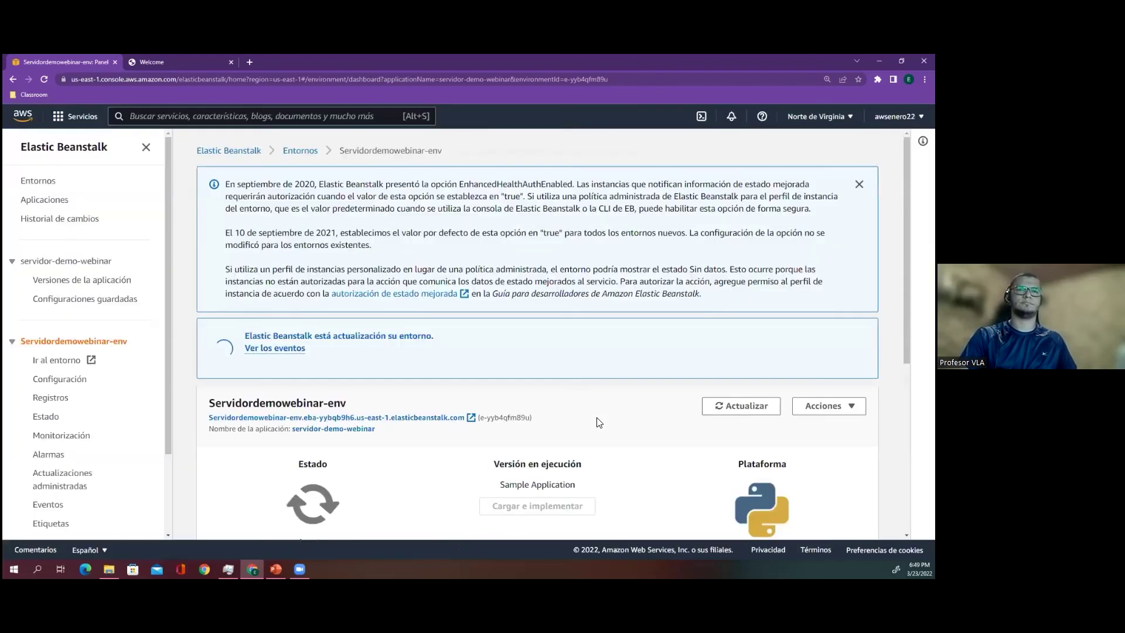
- Open the EC2 service from the Informática category and show its list of instances
left_click(57, 121)
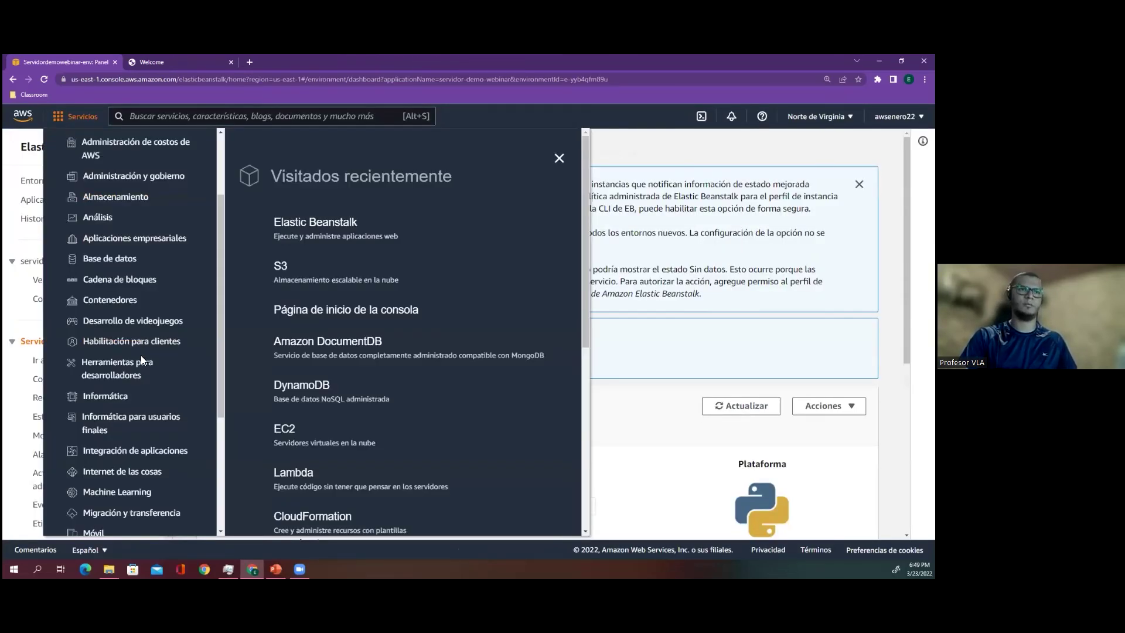
left_click(119, 399)
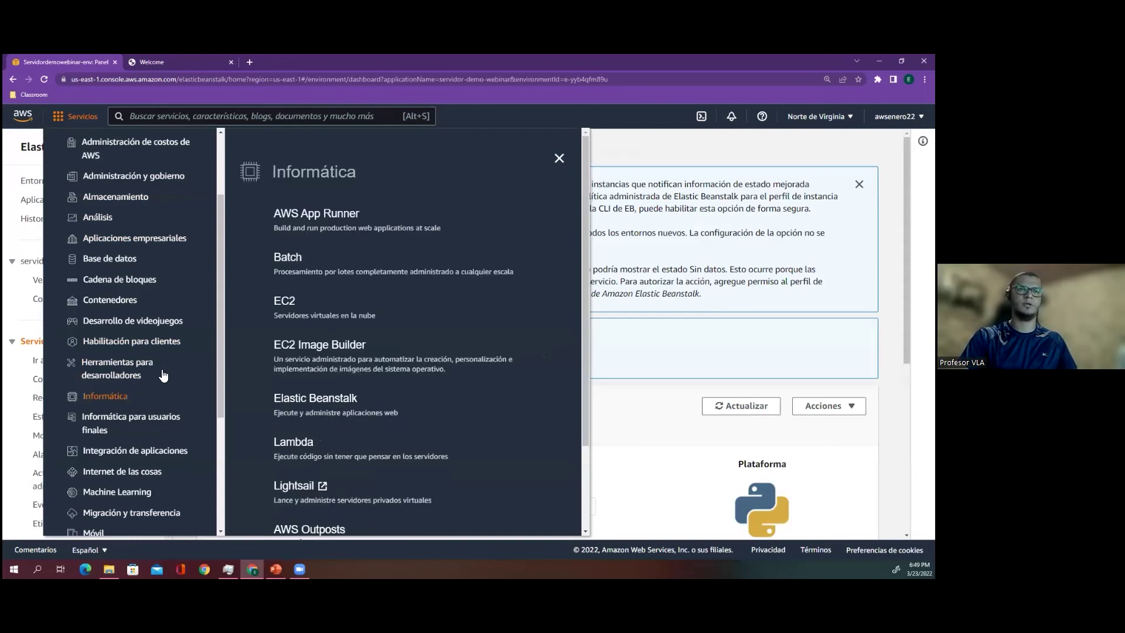
left_click(281, 315)
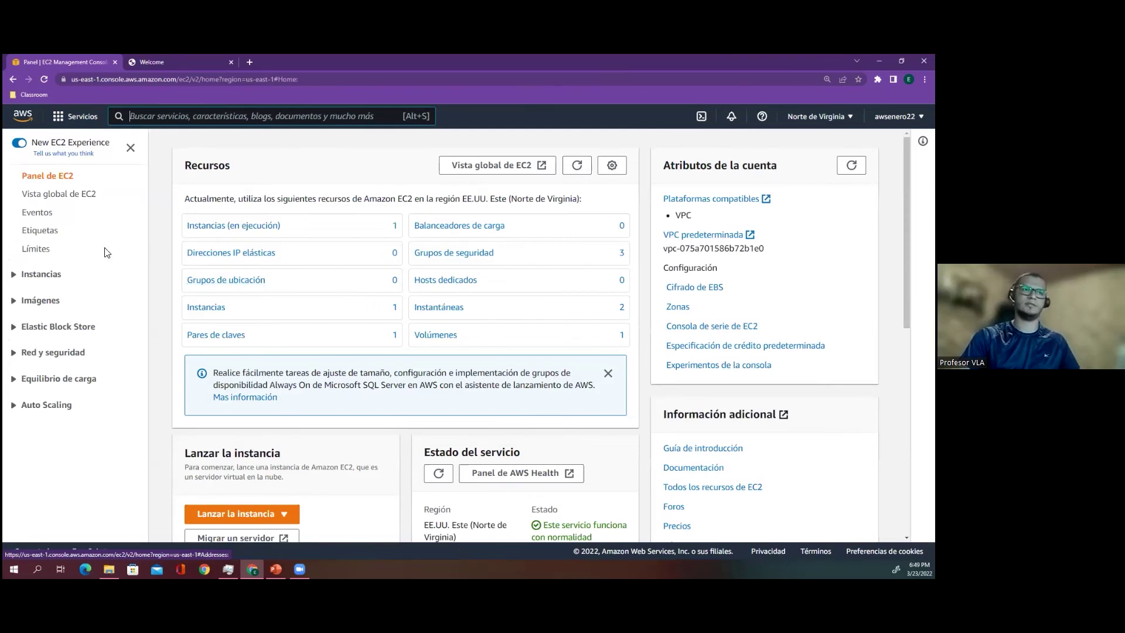
left_click(58, 278)
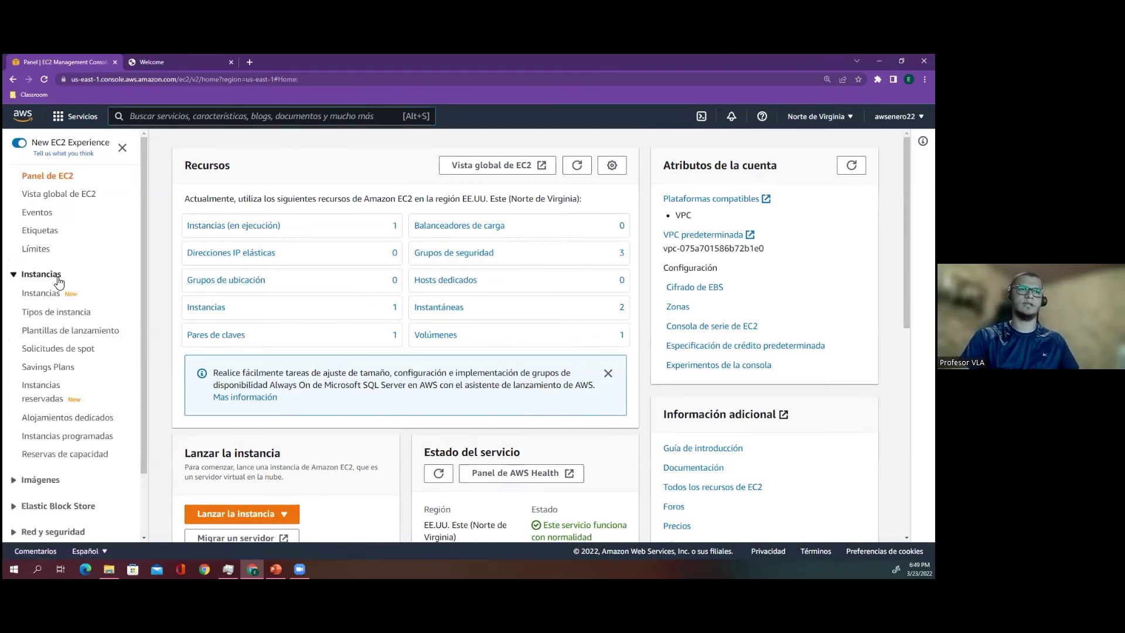
left_click(47, 296)
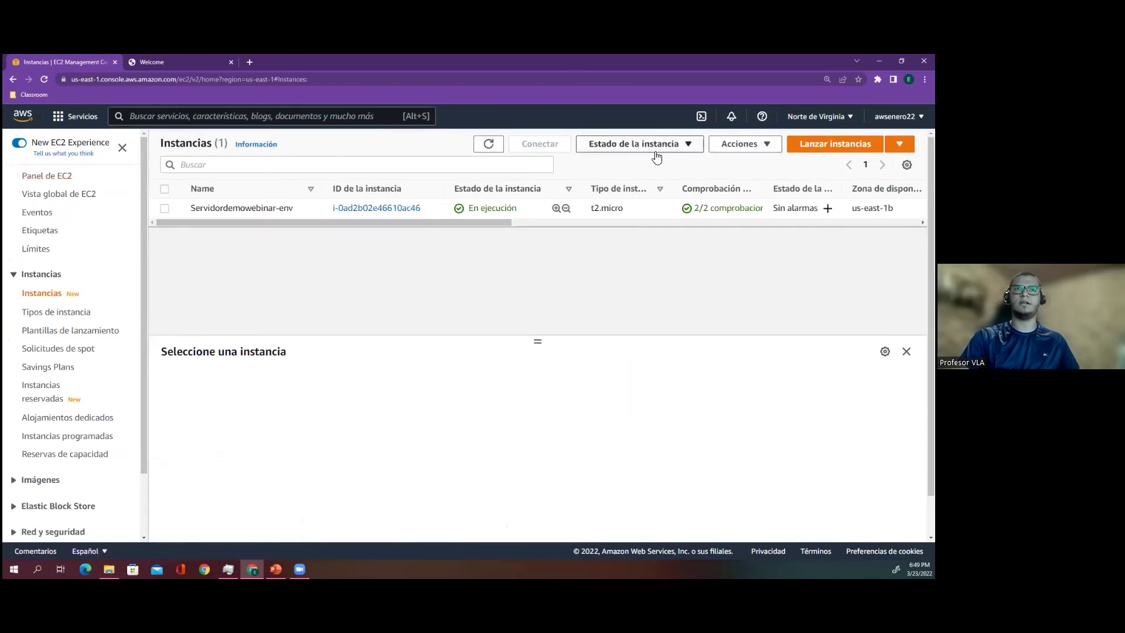
- Start launching a new EC2 instance and limit the machine images to the free tier only
left_click(834, 144)
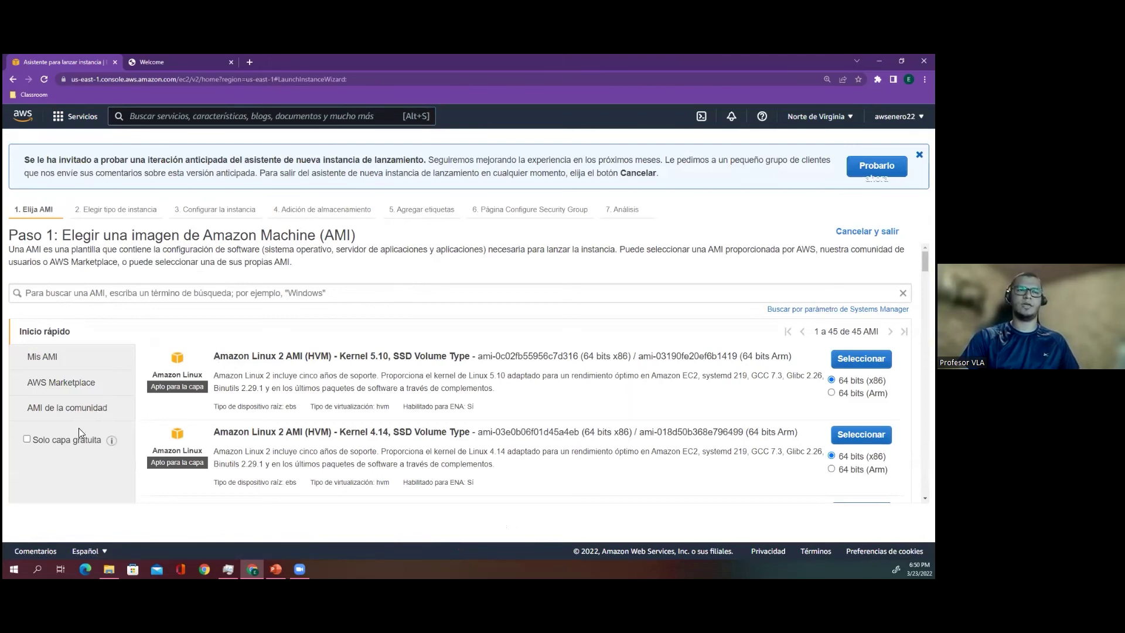
left_click(68, 442)
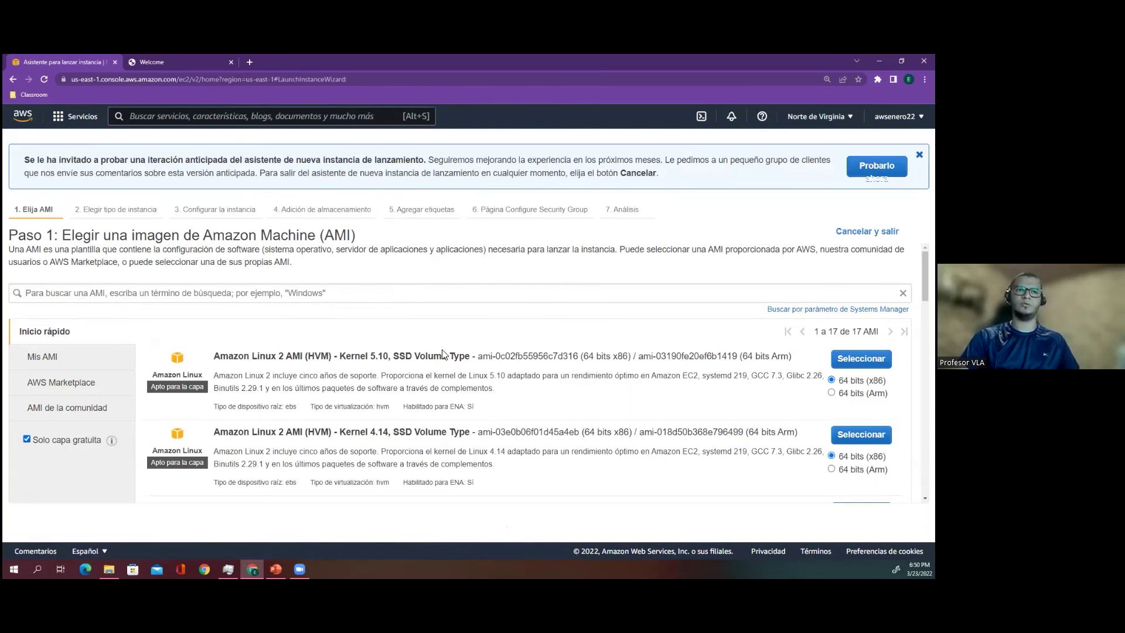
double_click(258, 357)
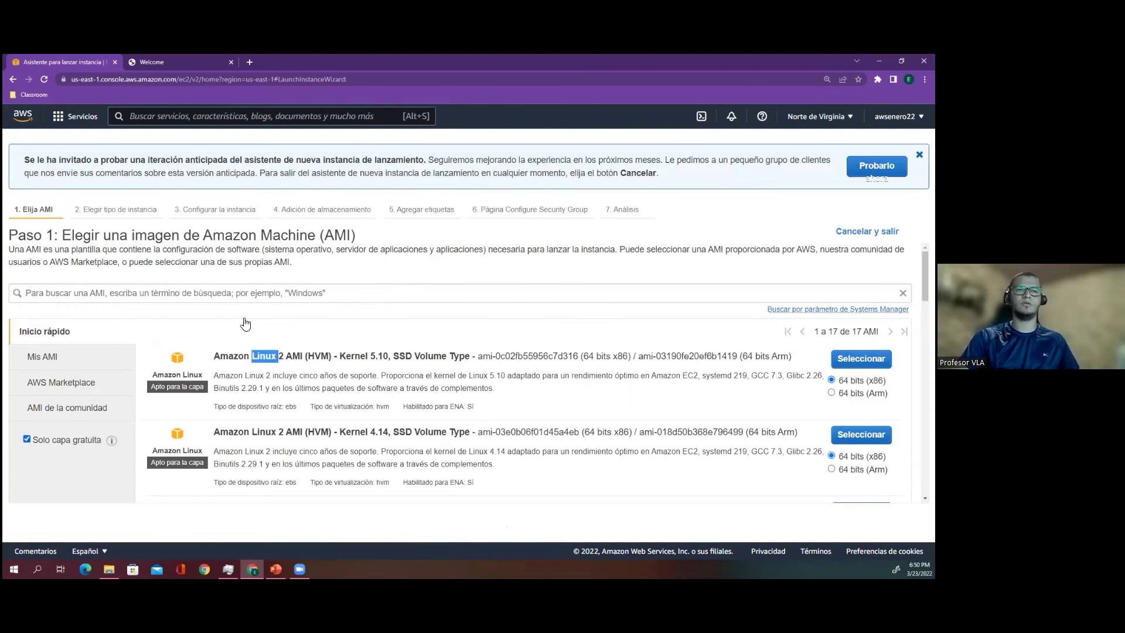
- Search the machine images for windows and choose Microsoft Windows Server 2019 Base
left_click(248, 293)
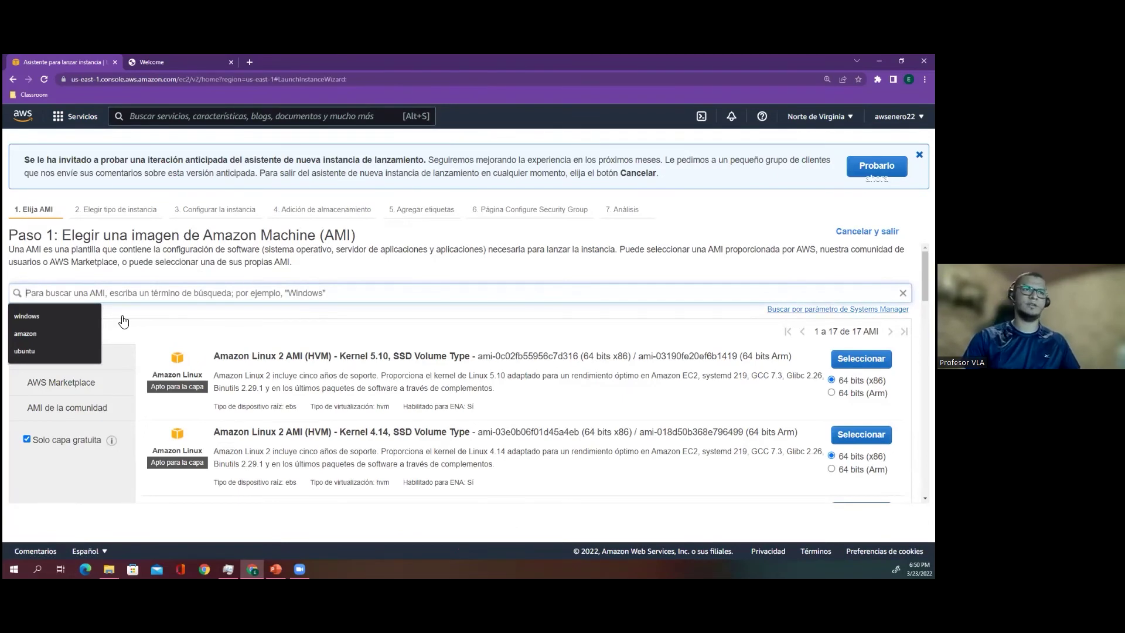
left_click(86, 315)
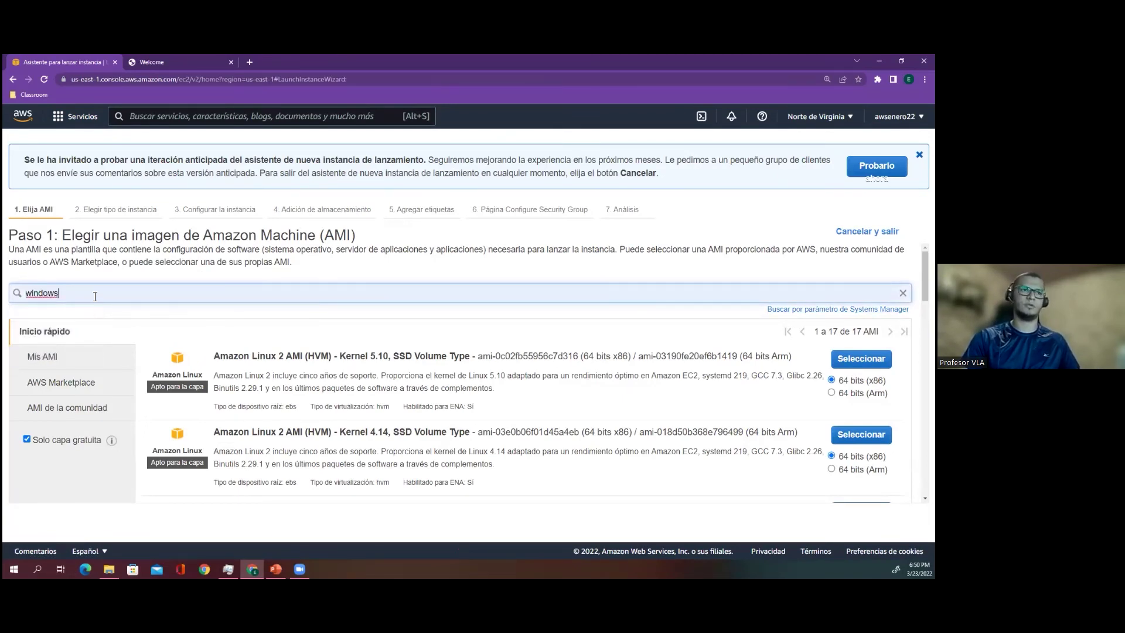
key("Return")
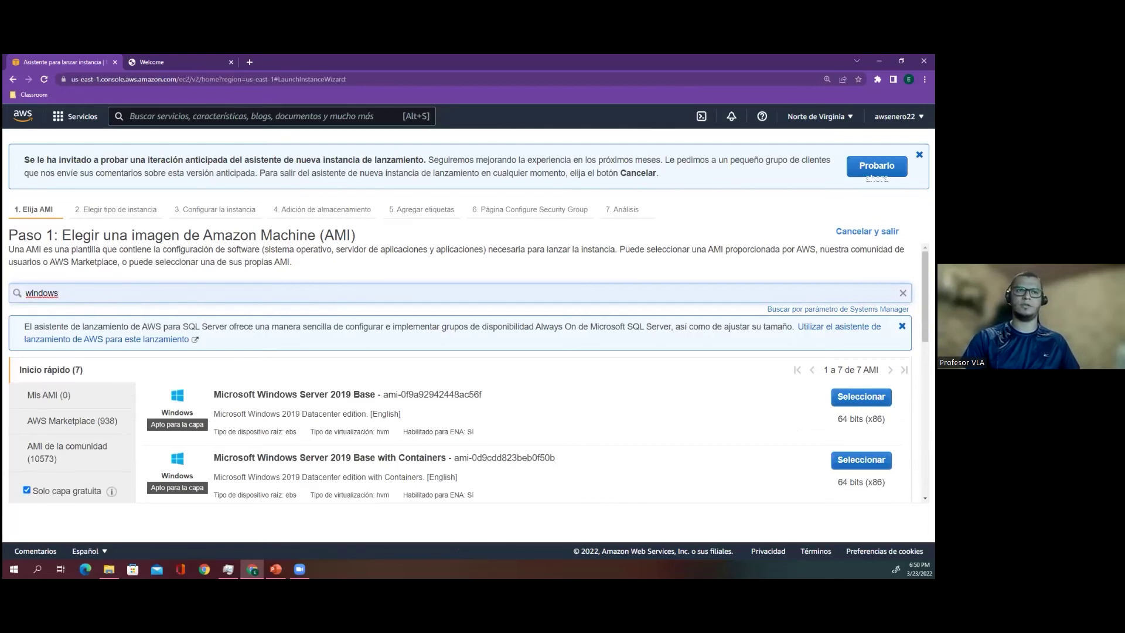
left_click(860, 397)
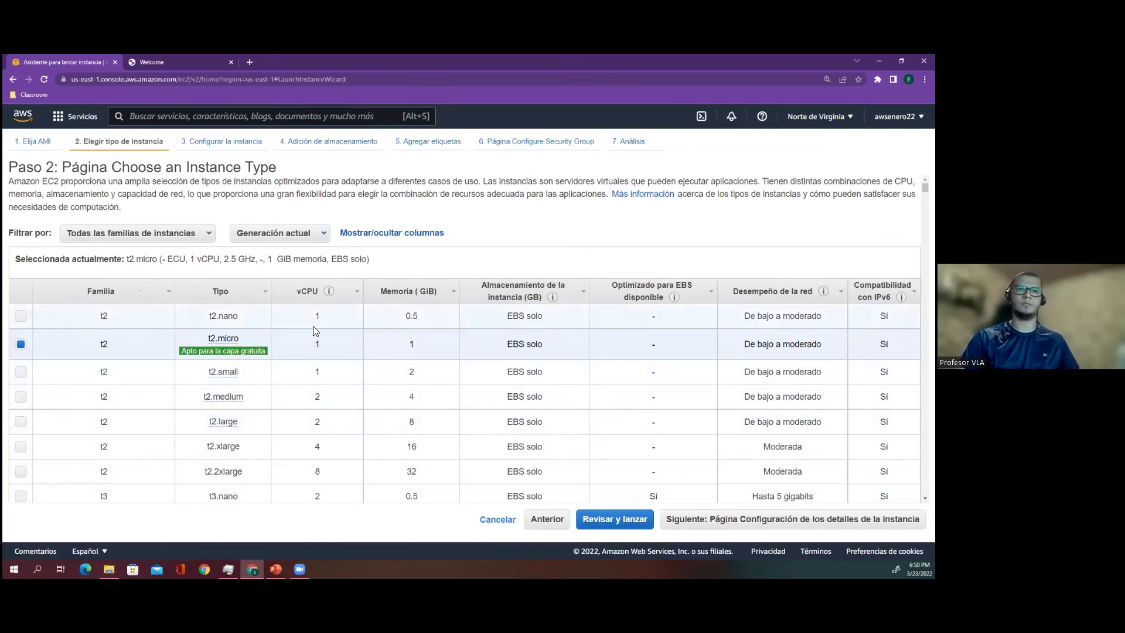
- Keep the t2.micro instance type and accept the default instance details, storage and tag settings up to the security group step
mouse_move(256, 351)
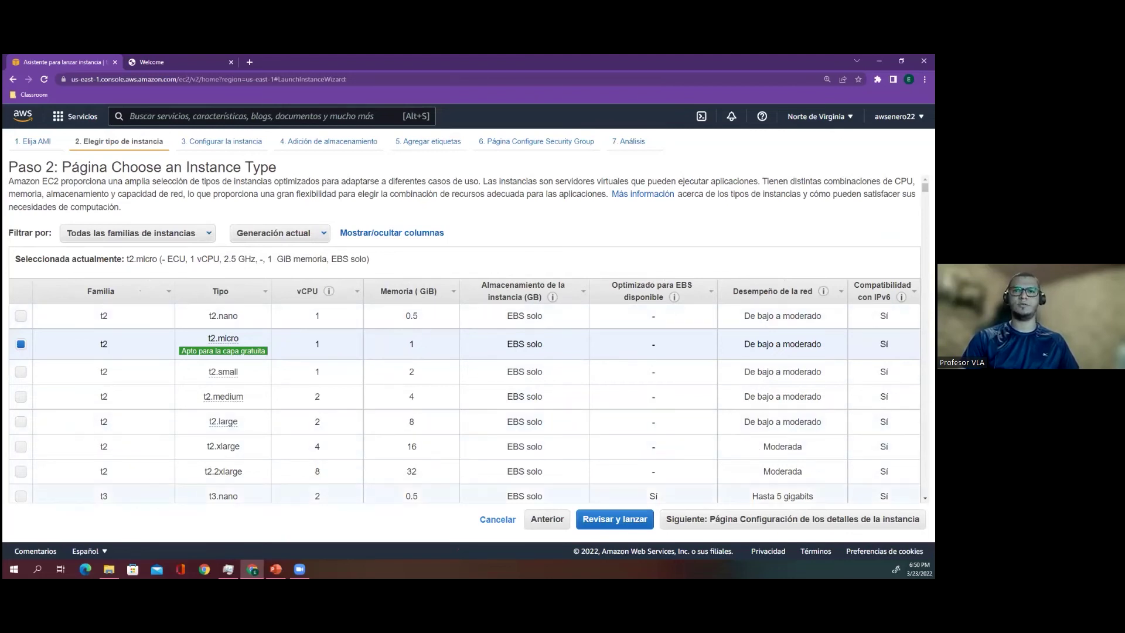
left_click(790, 519)
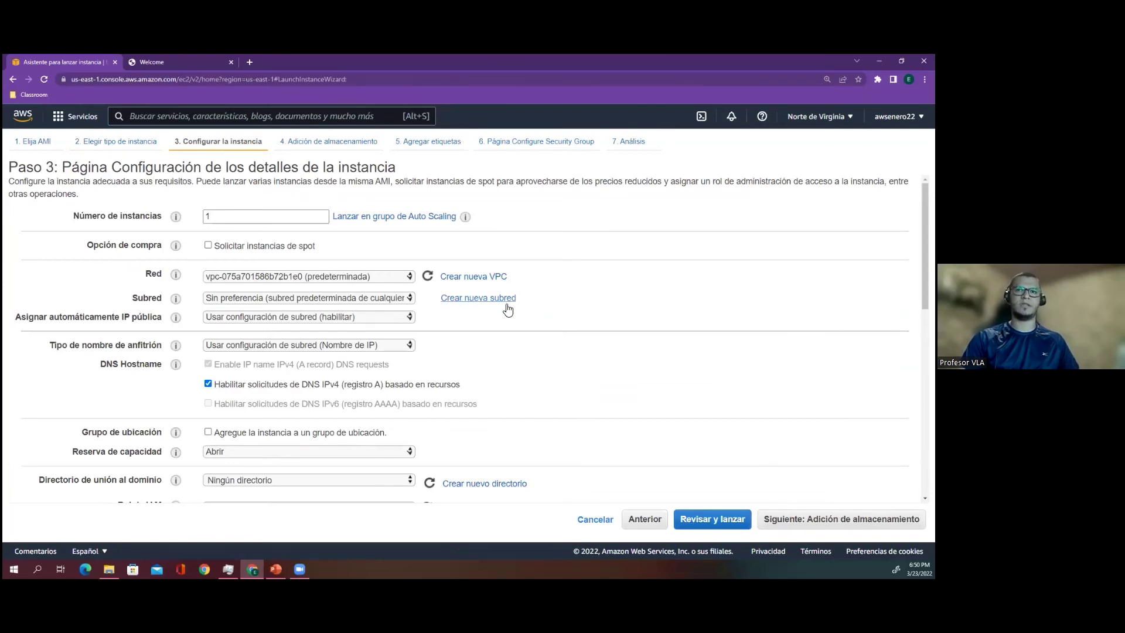
left_click(841, 519)
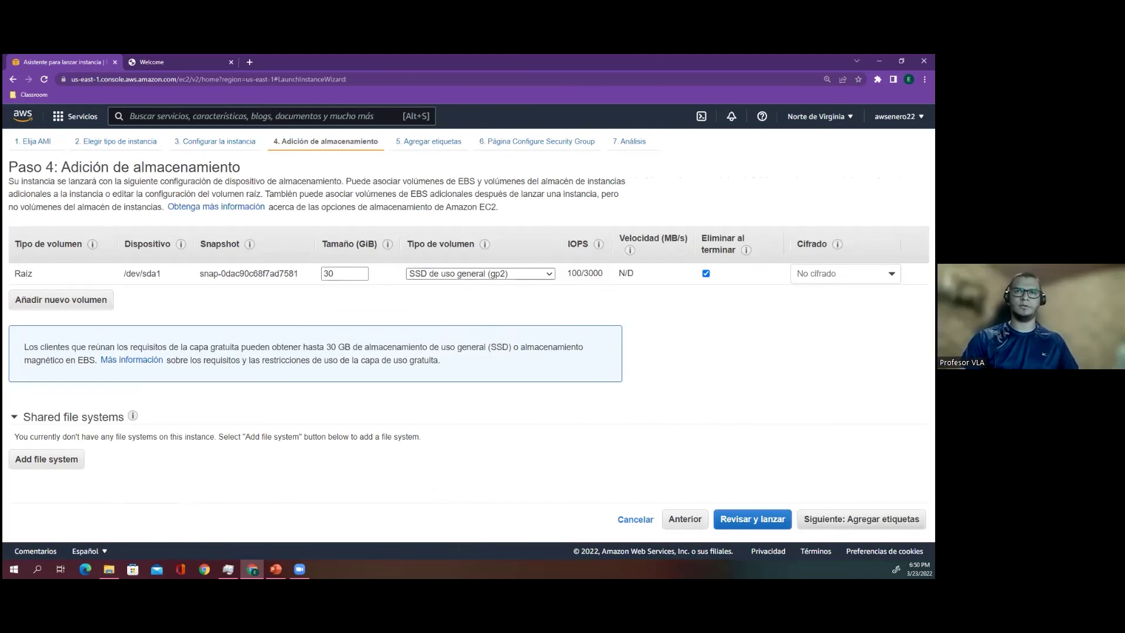
left_click(861, 519)
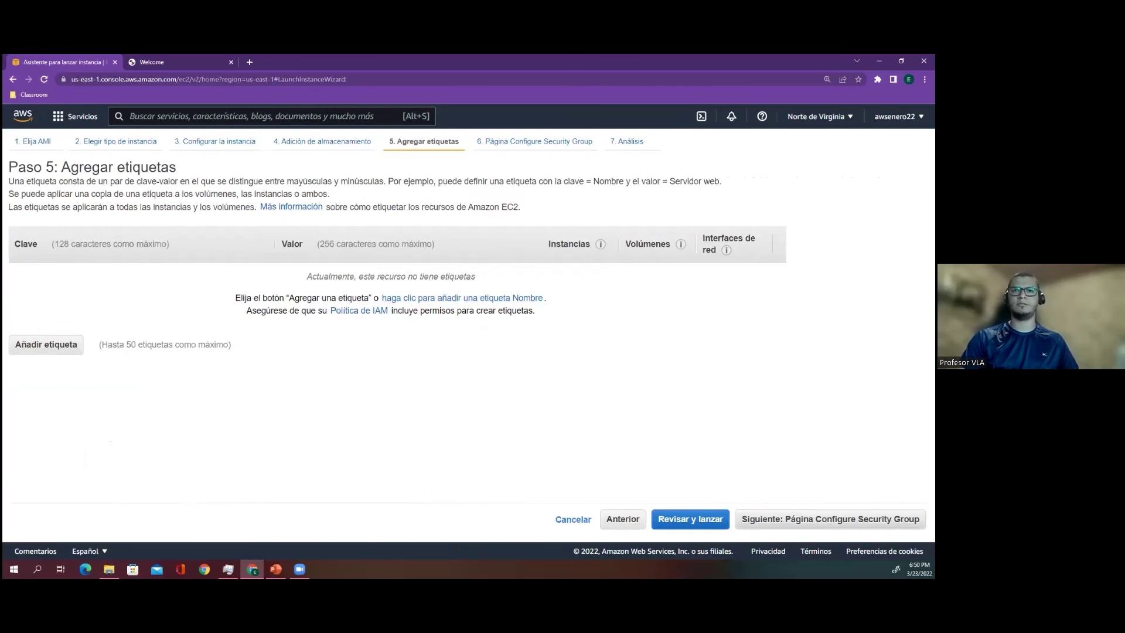
left_click(831, 519)
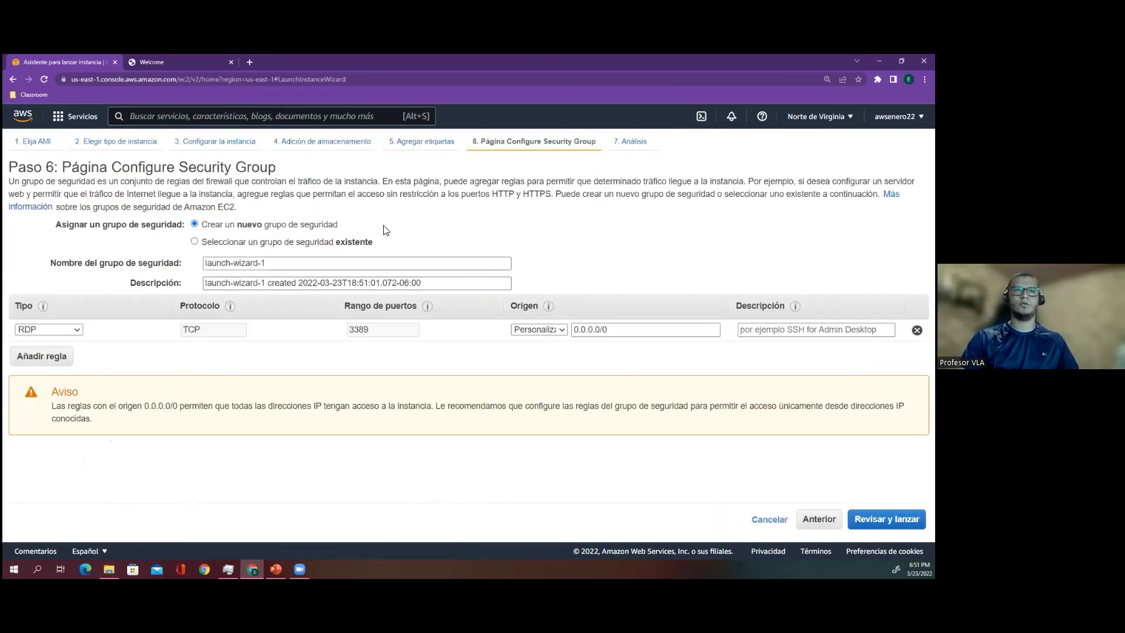
- Assign the existing default VPC security group to the instance and proceed to the launch review
left_click(348, 242)
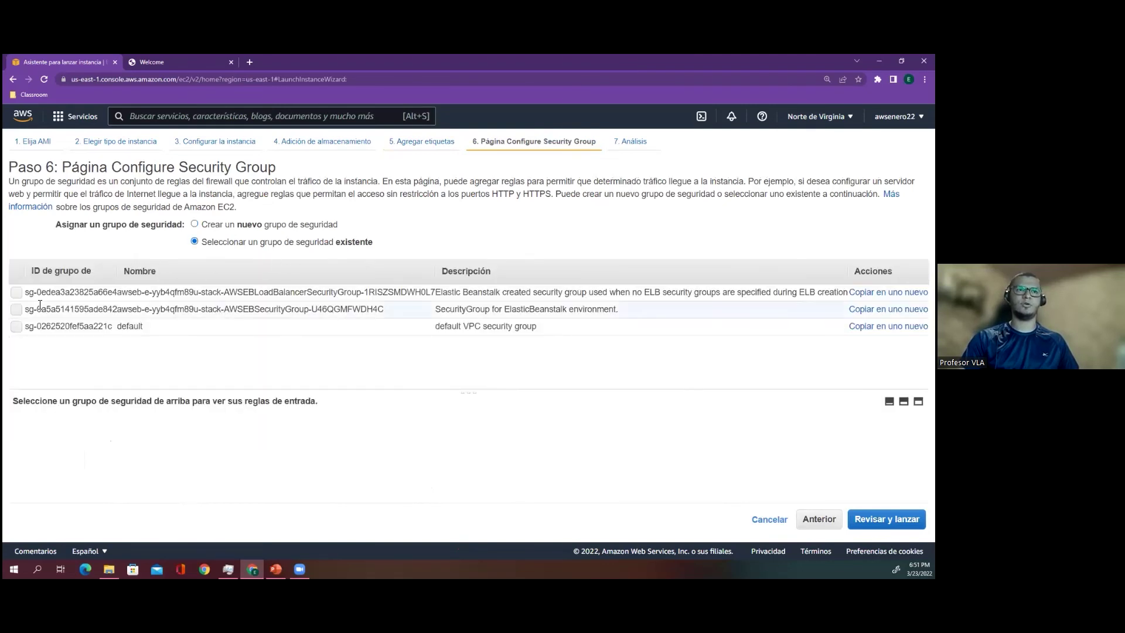
left_click(18, 328)
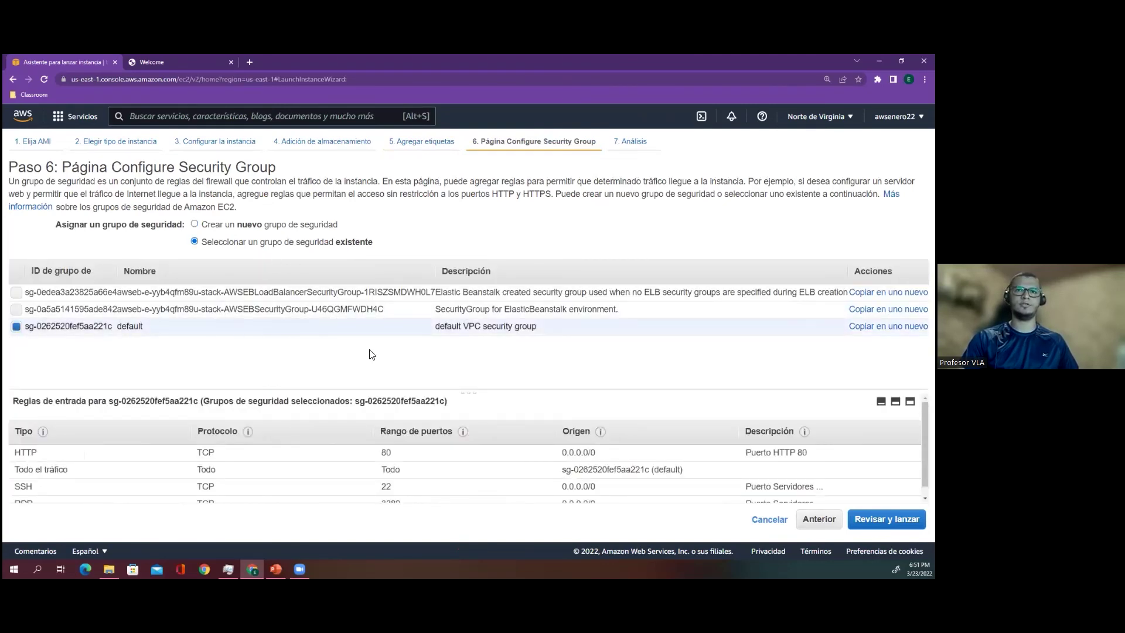
left_click(887, 519)
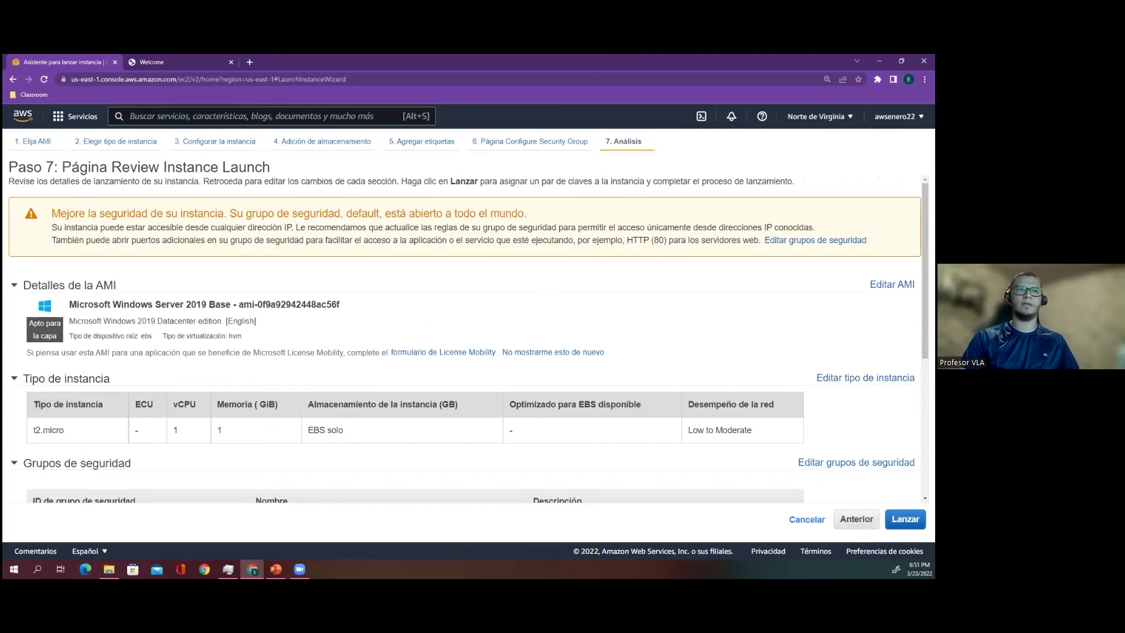
- Launch the instance with the existing key pair aws-enero22-kj, acknowledging access to its private key file
left_click(905, 519)
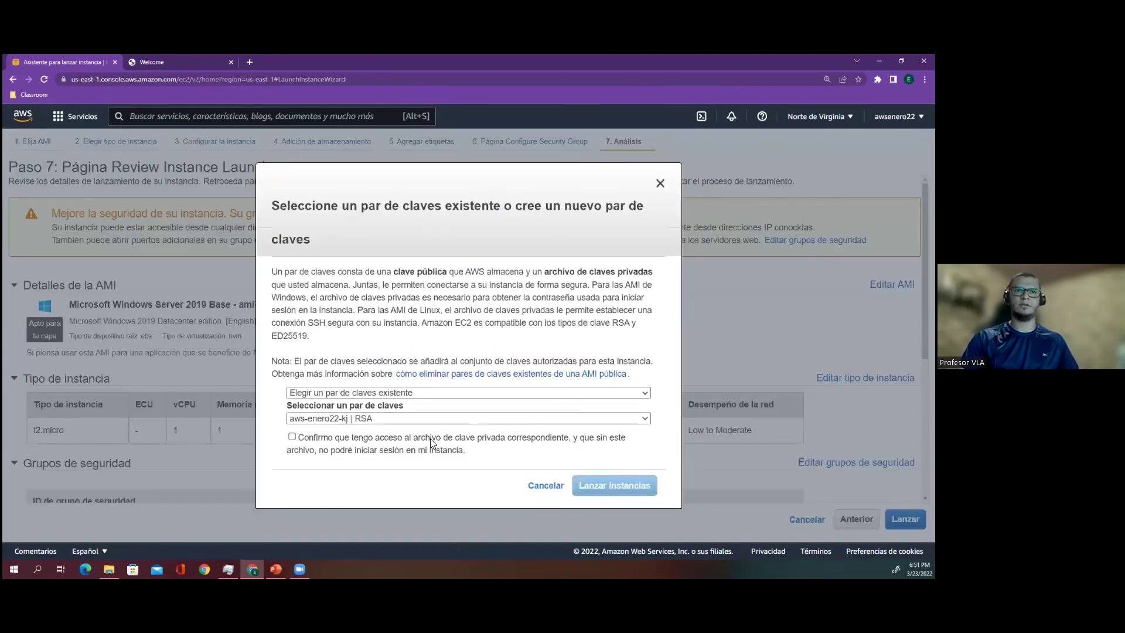
left_click(291, 437)
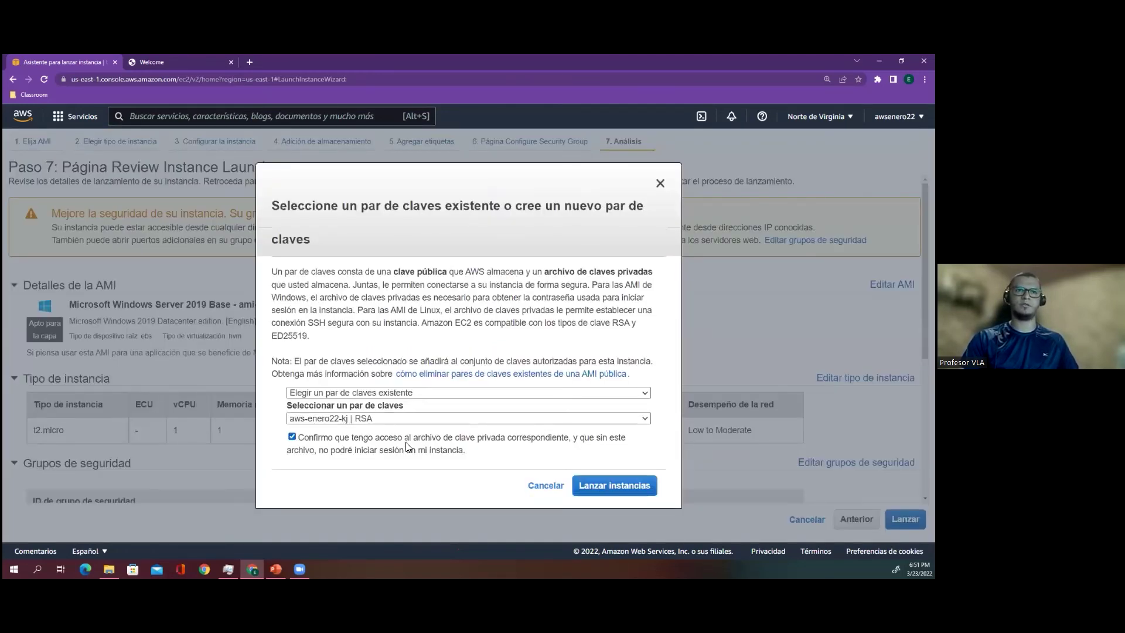
left_click(618, 485)
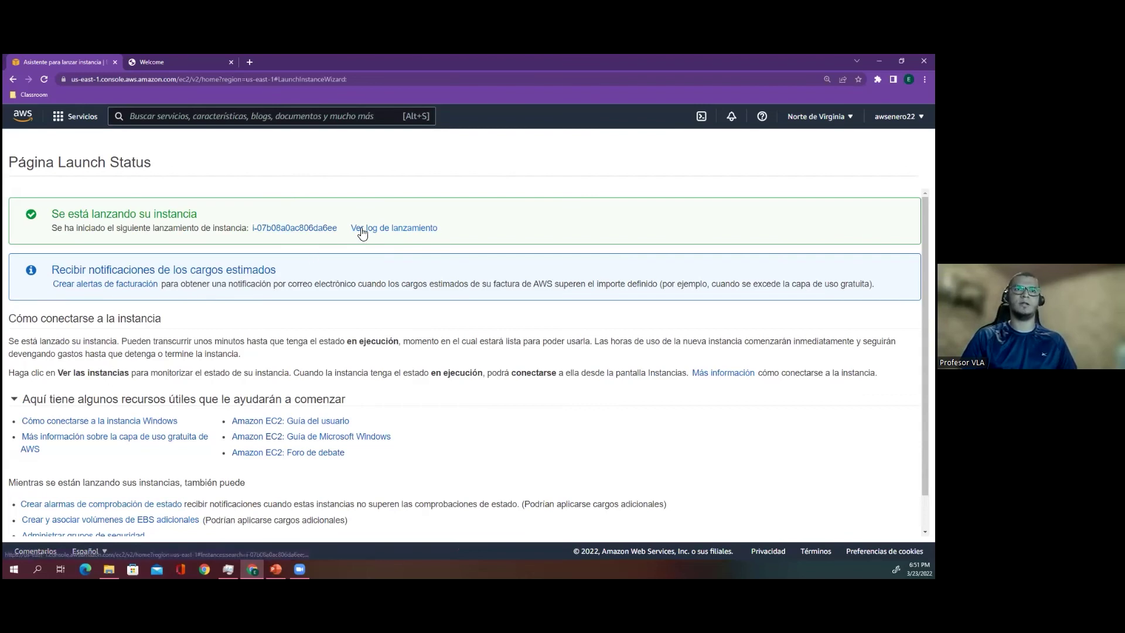
- Show the launch log of the new instance and go to the list of instances
left_click(381, 228)
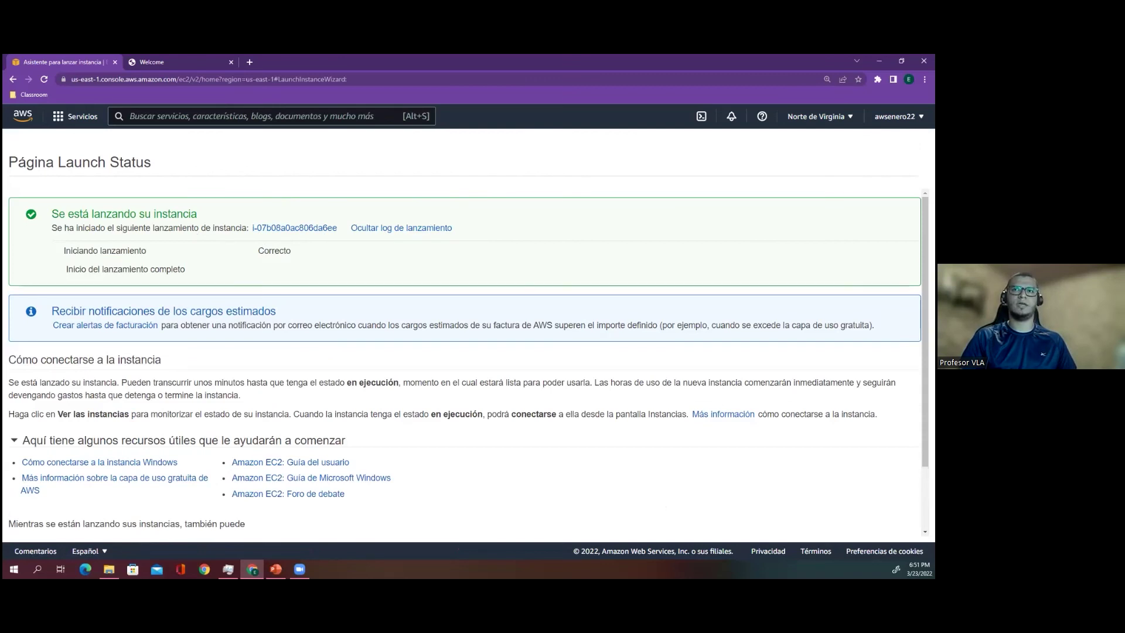
scroll(463, 357, "down", 2)
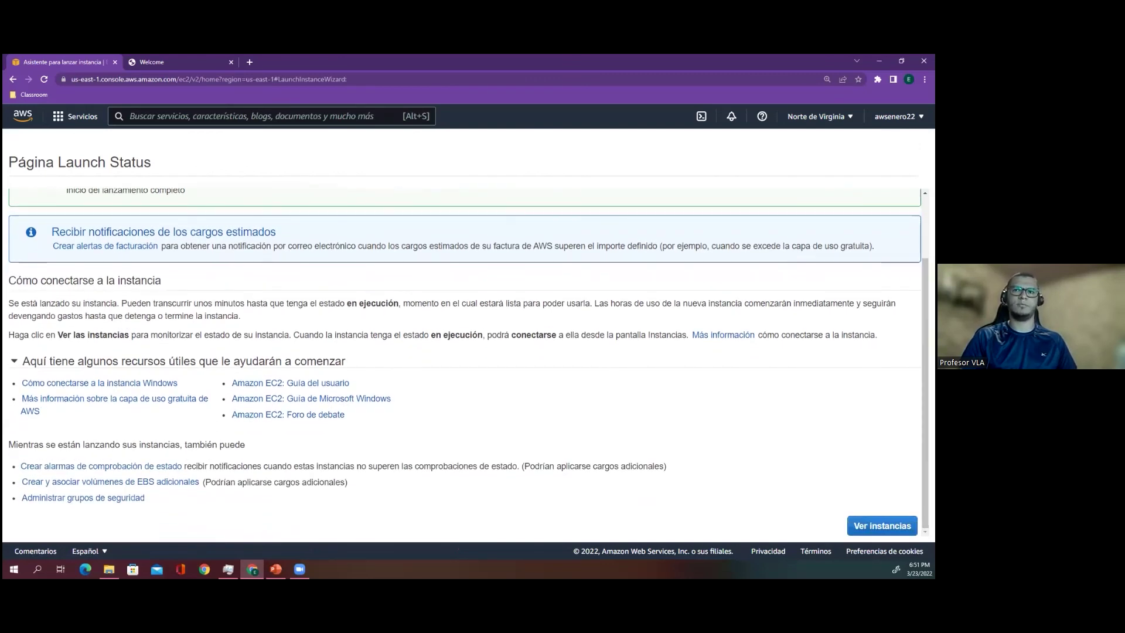
left_click(881, 525)
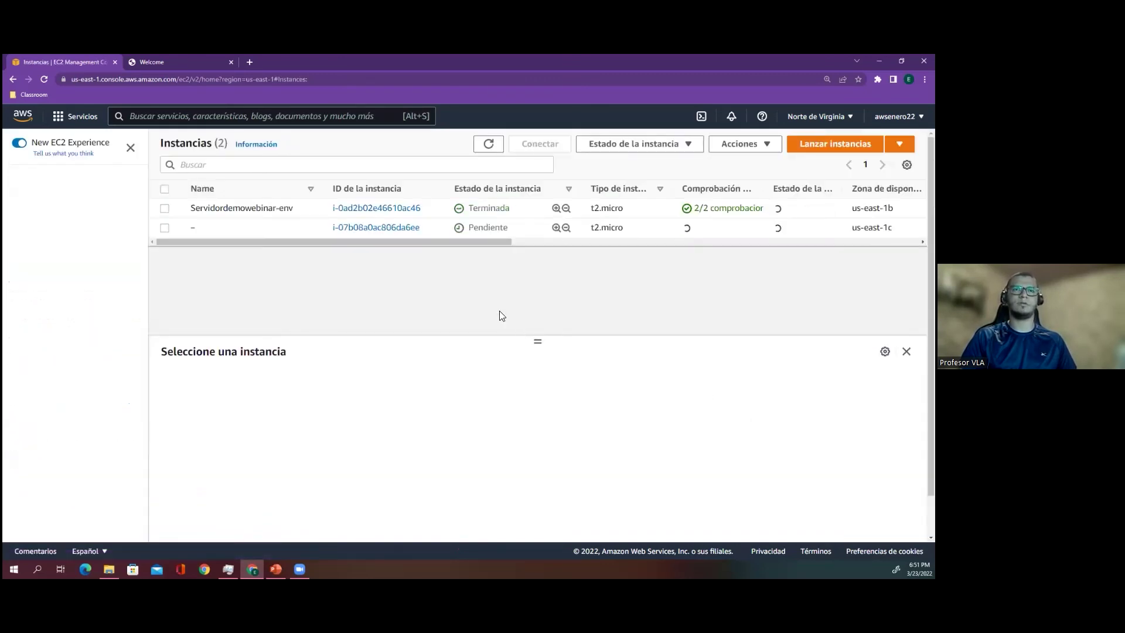
- Select the newly launched instance and check its state in the list and in its details
double_click(487, 227)
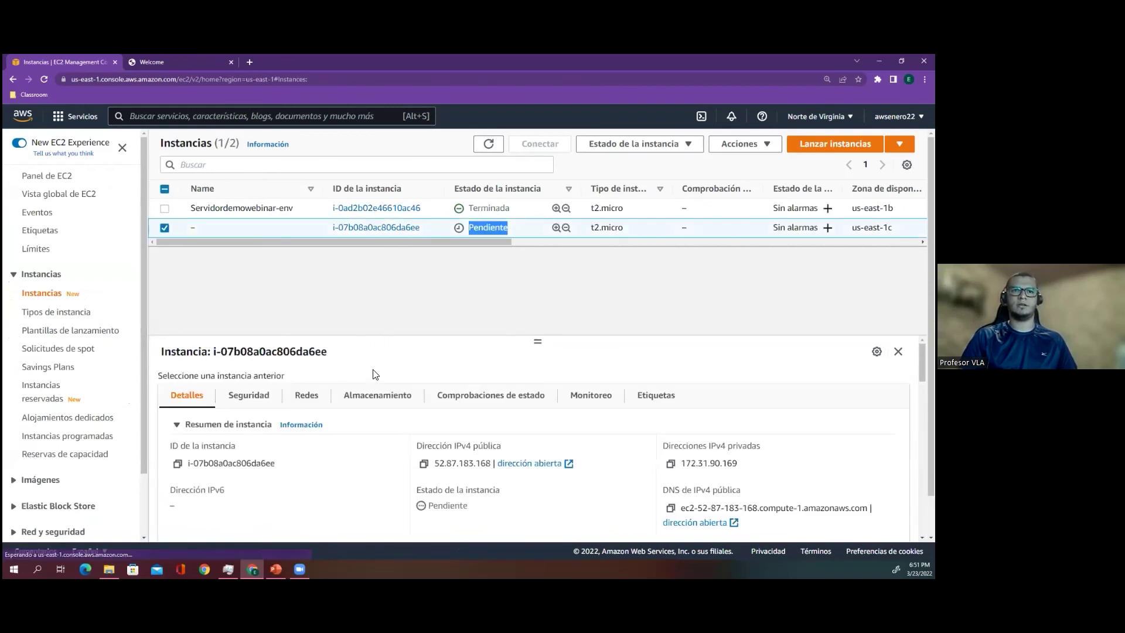
double_click(458, 506)
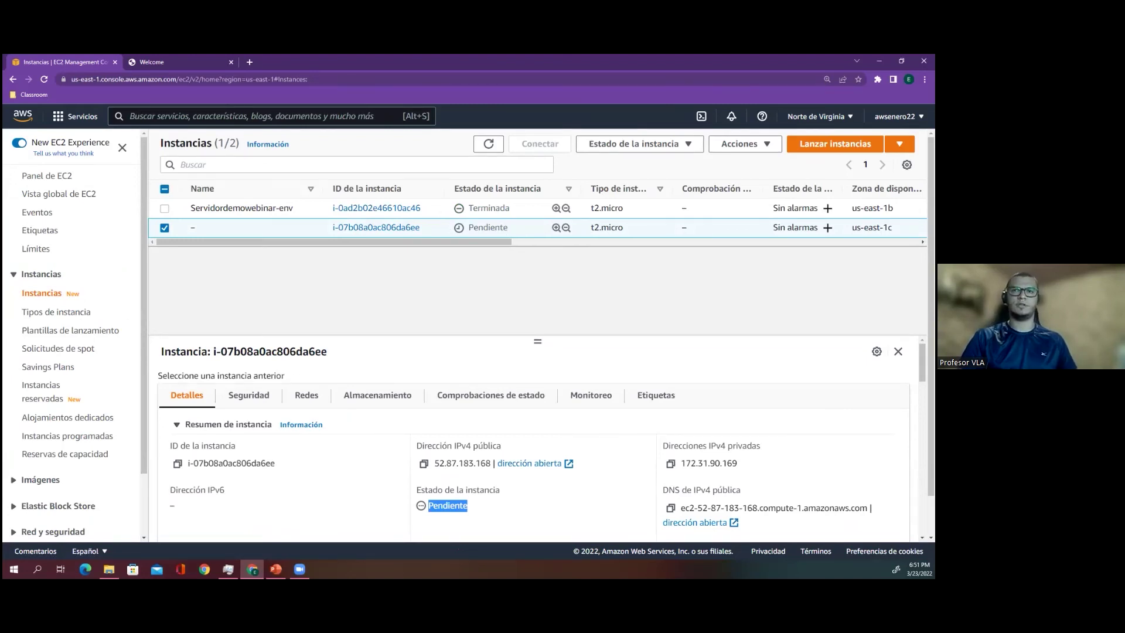
scroll(537, 452, "down", 4)
scroll(538, 440, "up", 5)
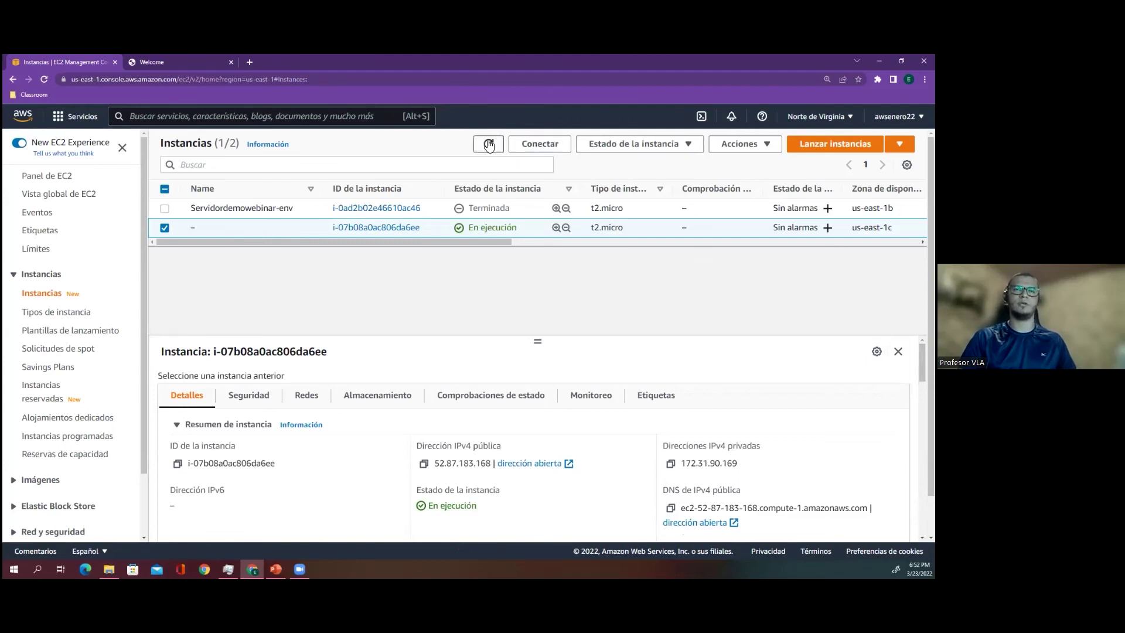
mouse_move(251, 228)
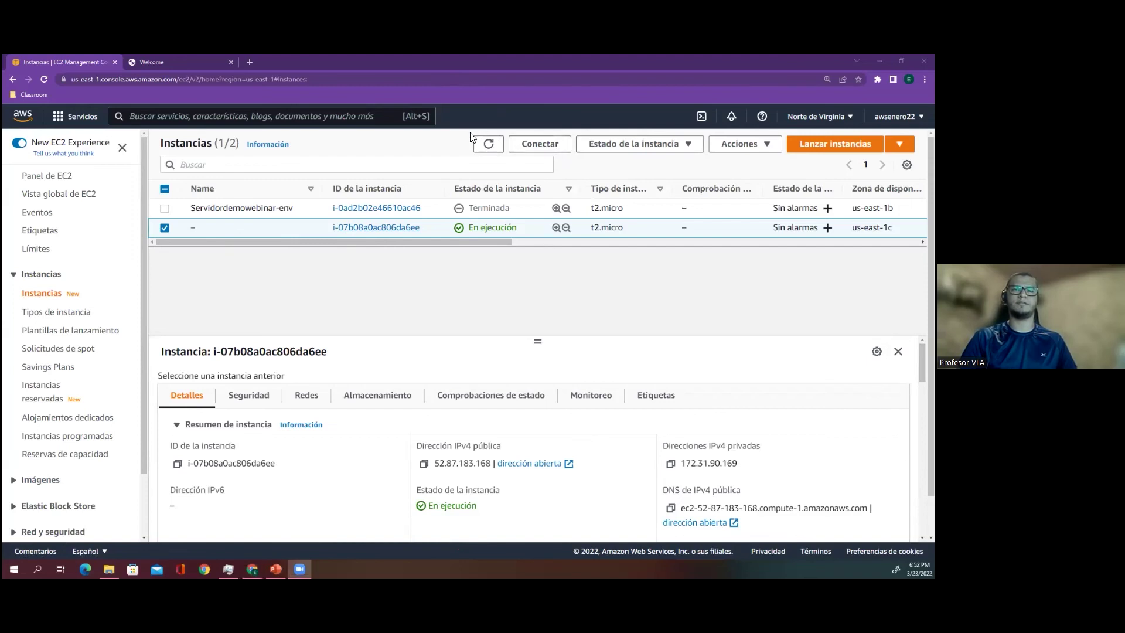
- Download the remote desktop file from the instance's RDP client connection options and request its Windows password
left_click(542, 150)
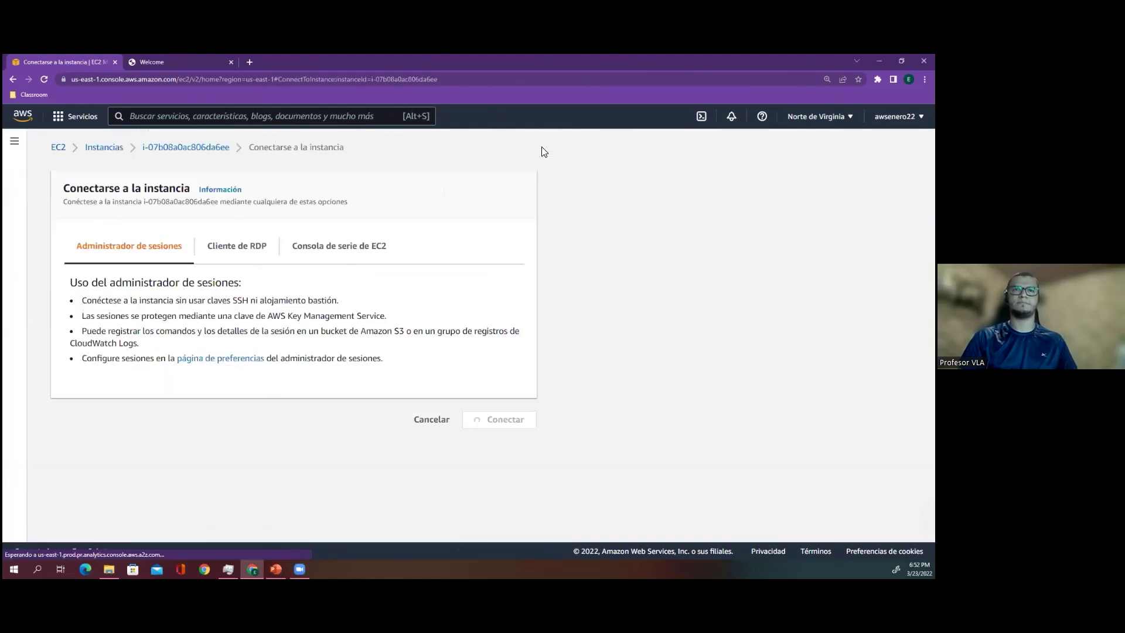
left_click(228, 254)
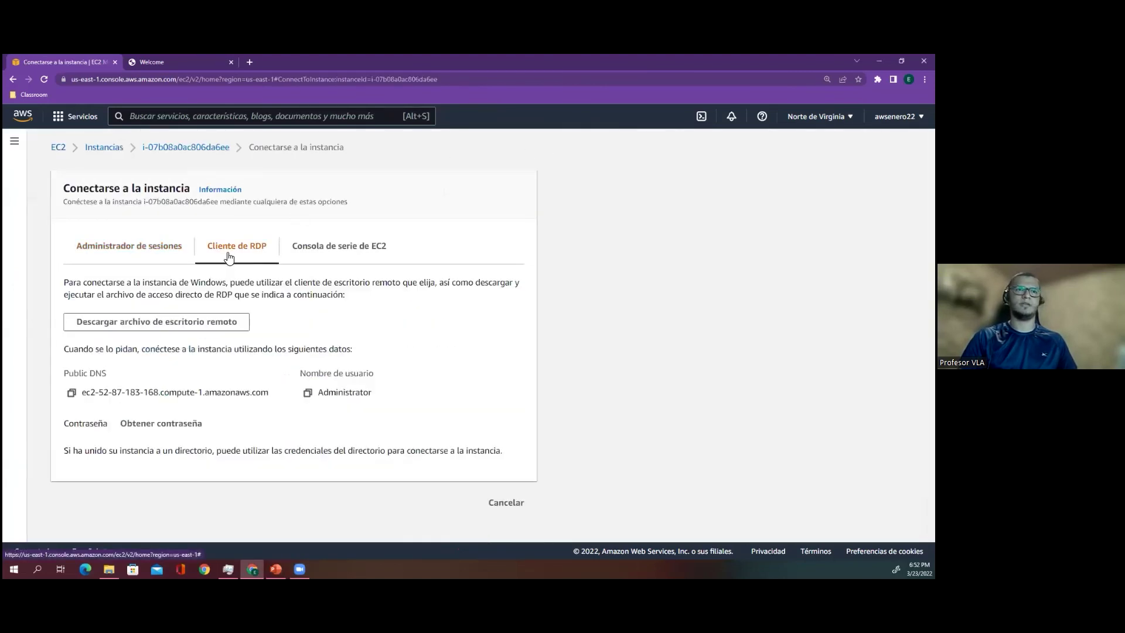
left_click(137, 328)
left_click(142, 425)
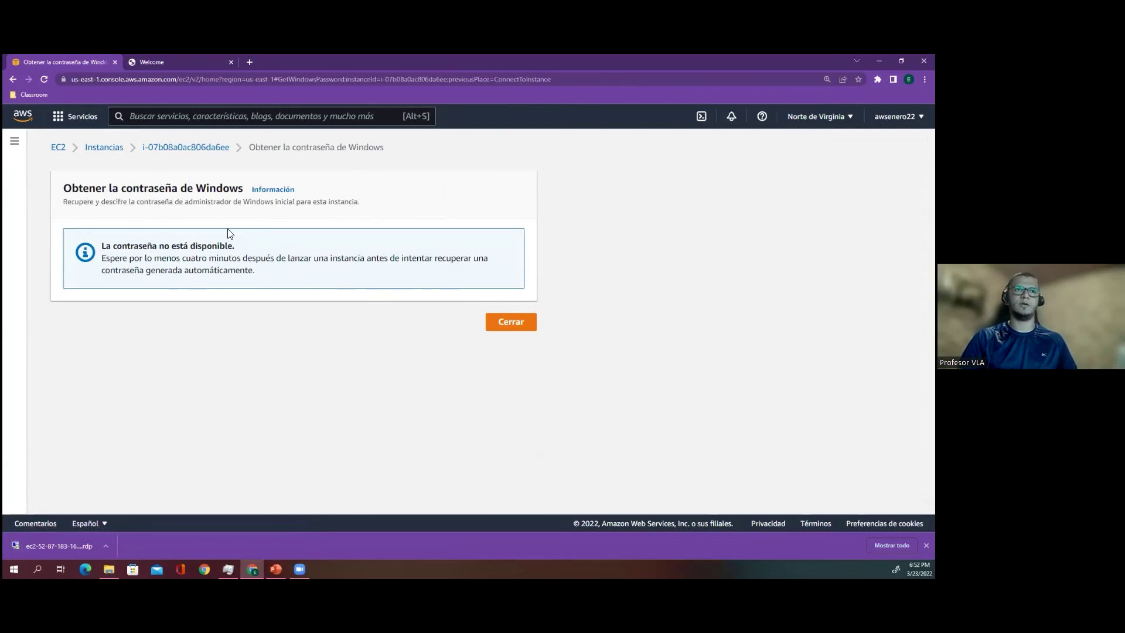
- Show the downloaded RDP file in its folder and refresh the data on the instance's summary page
left_click(166, 150)
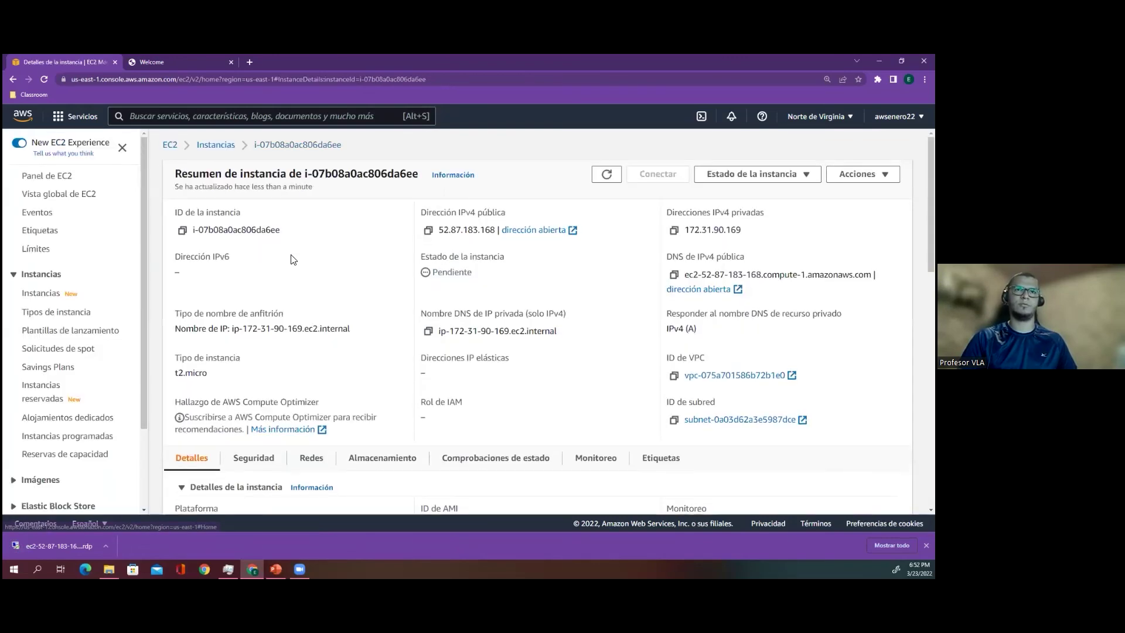
left_click(108, 543)
left_click(127, 512)
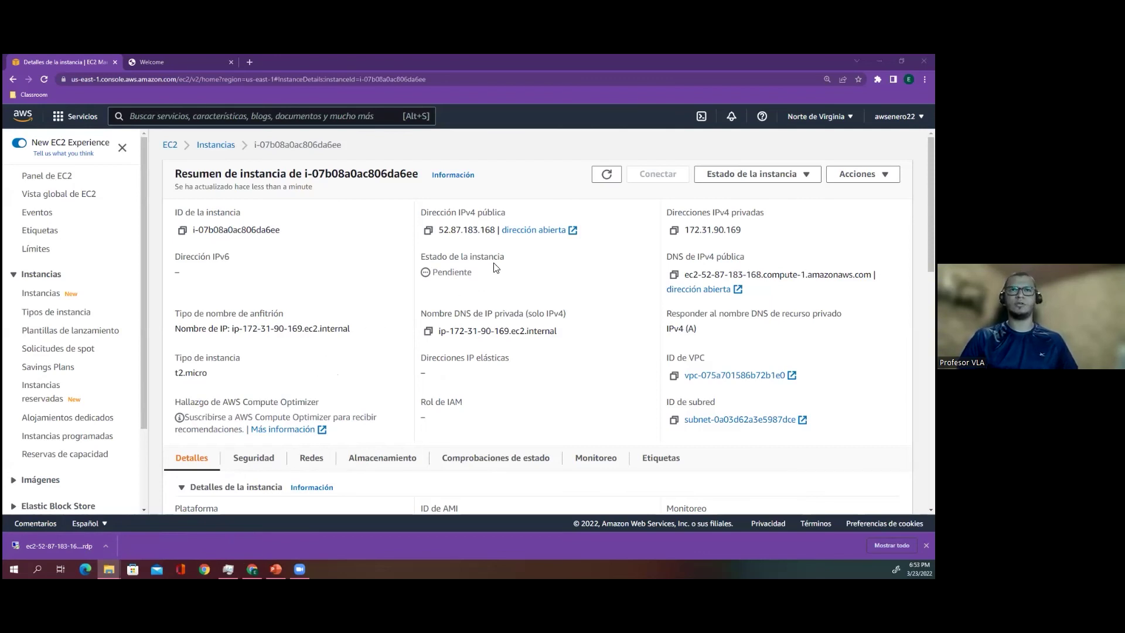
left_click(608, 175)
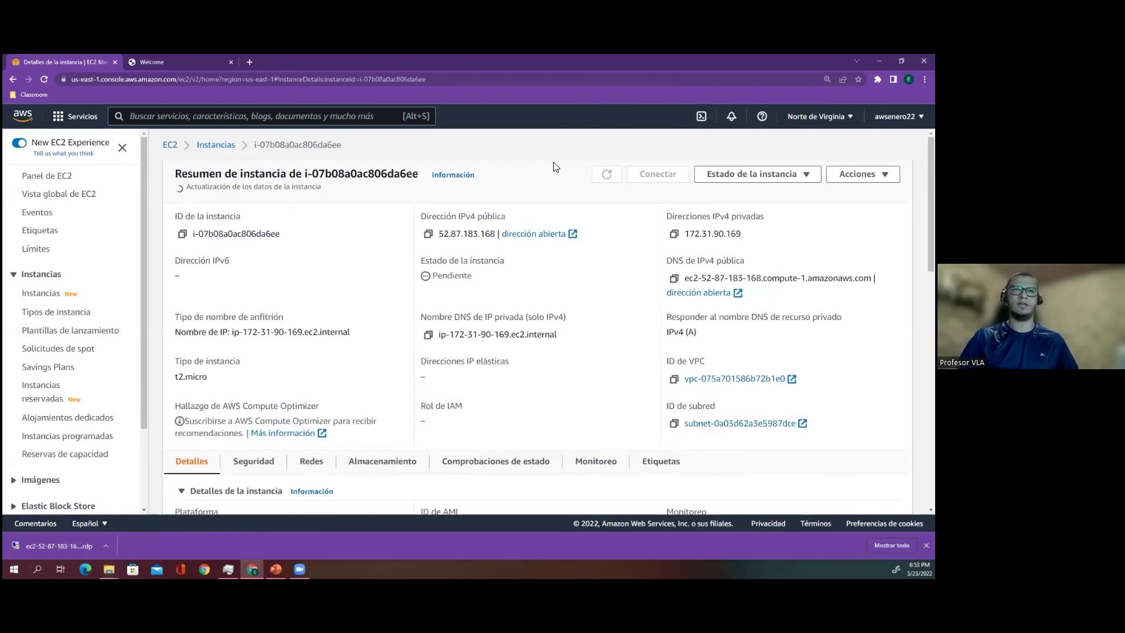
- Request the Windows password again from the new instance's RDP client connection options, and close the password page
left_click(217, 145)
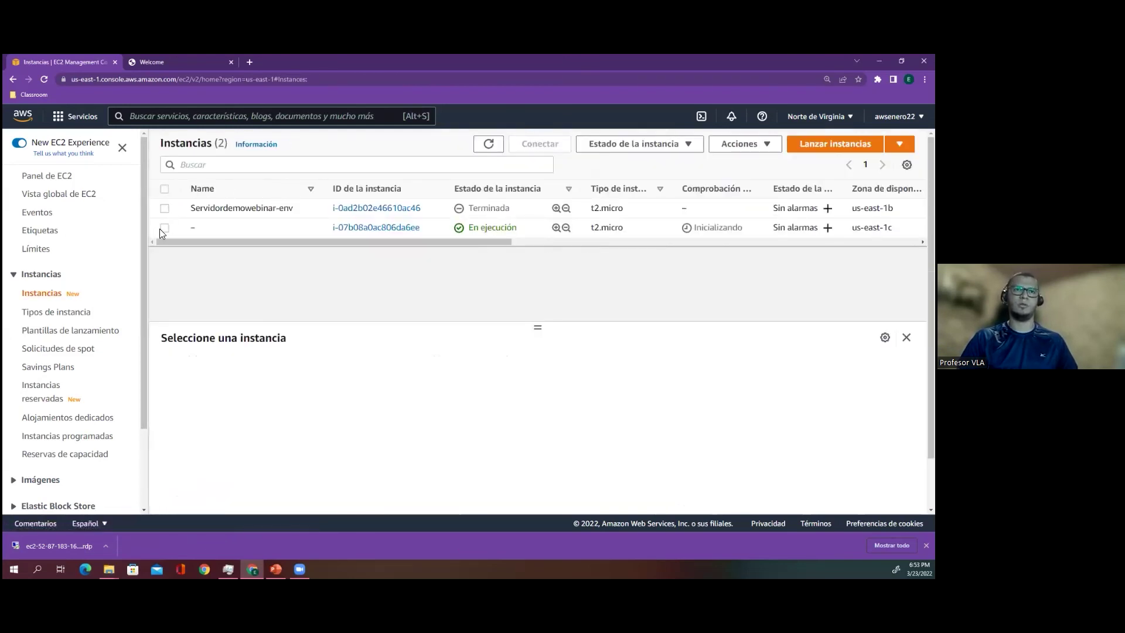
left_click(164, 227)
left_click(525, 144)
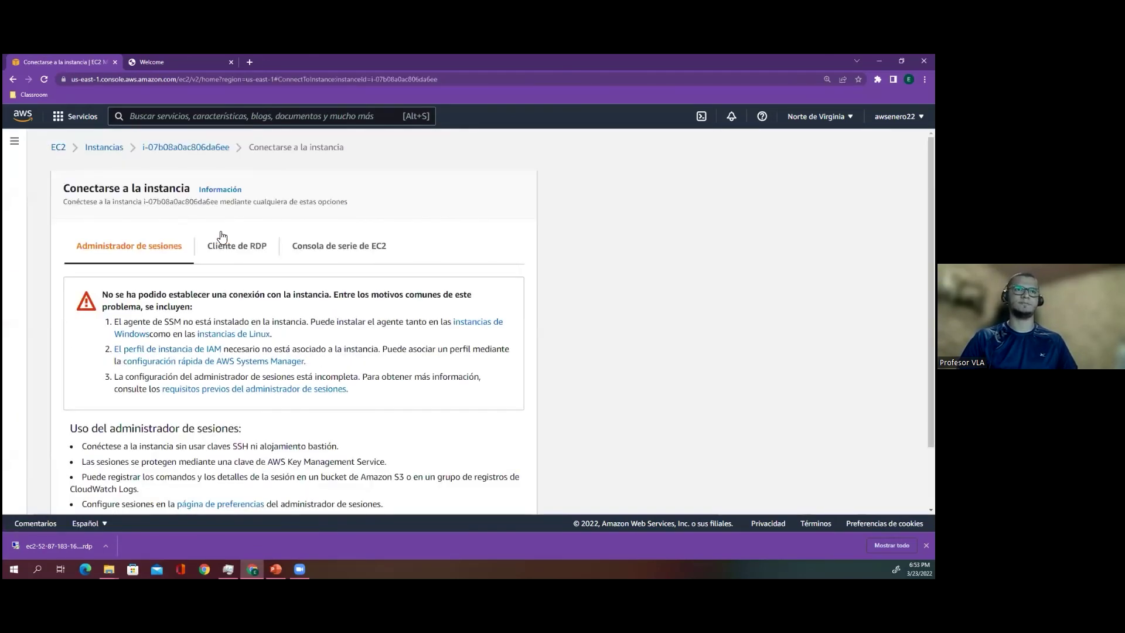
left_click(225, 246)
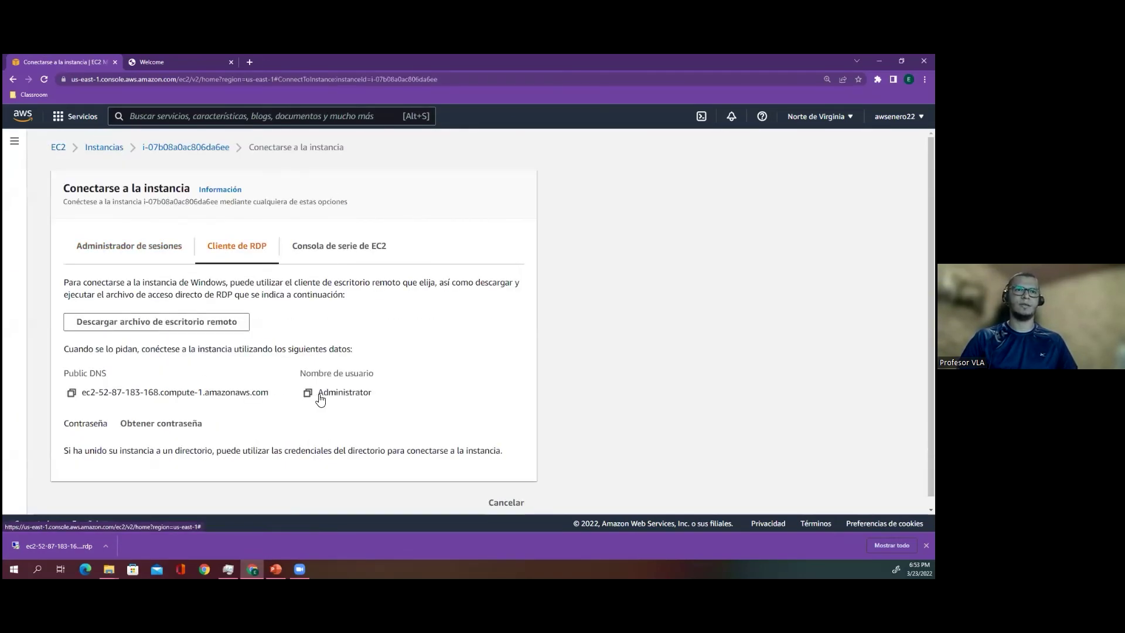
left_click(161, 423)
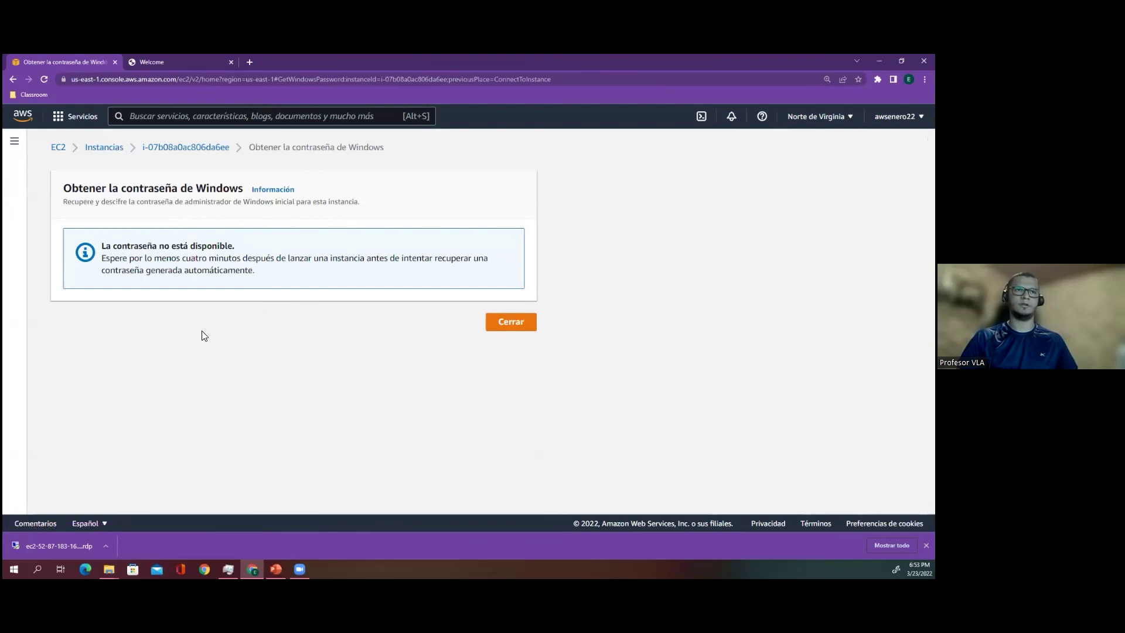
left_click(530, 327)
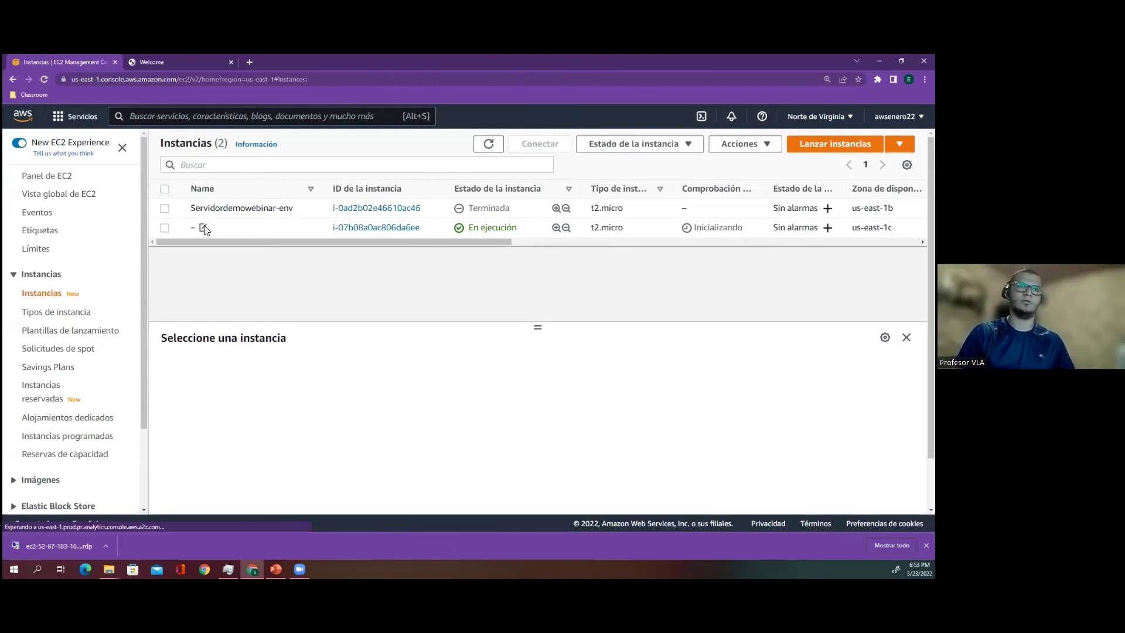
- Name the new unnamed instance Servidor windows and save the name
left_click(204, 228)
left_click(257, 242)
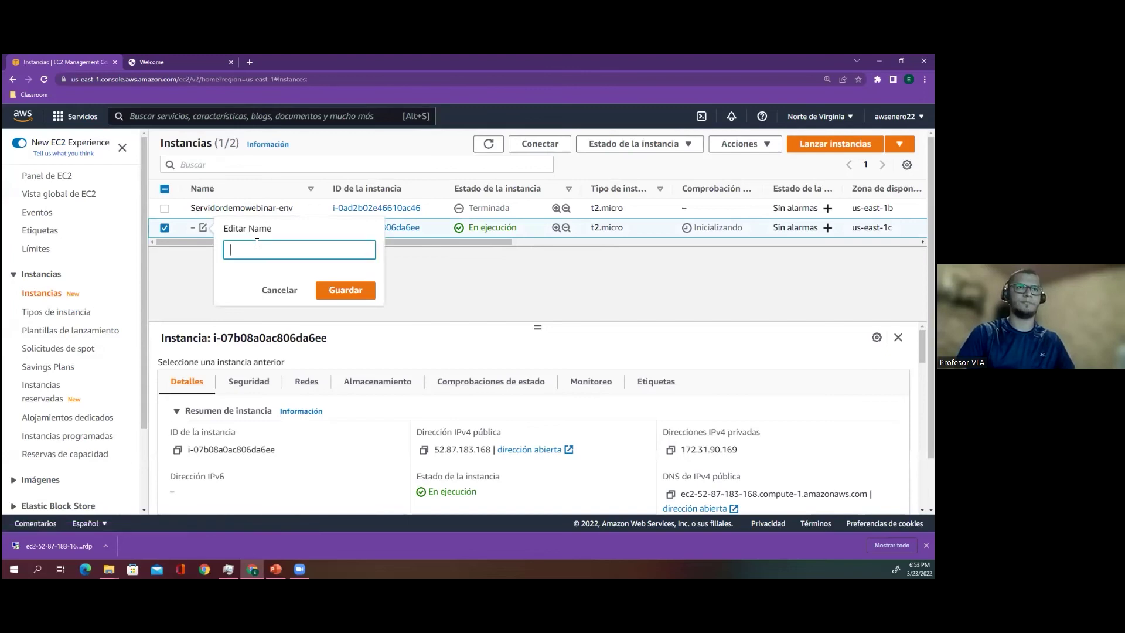
type("S")
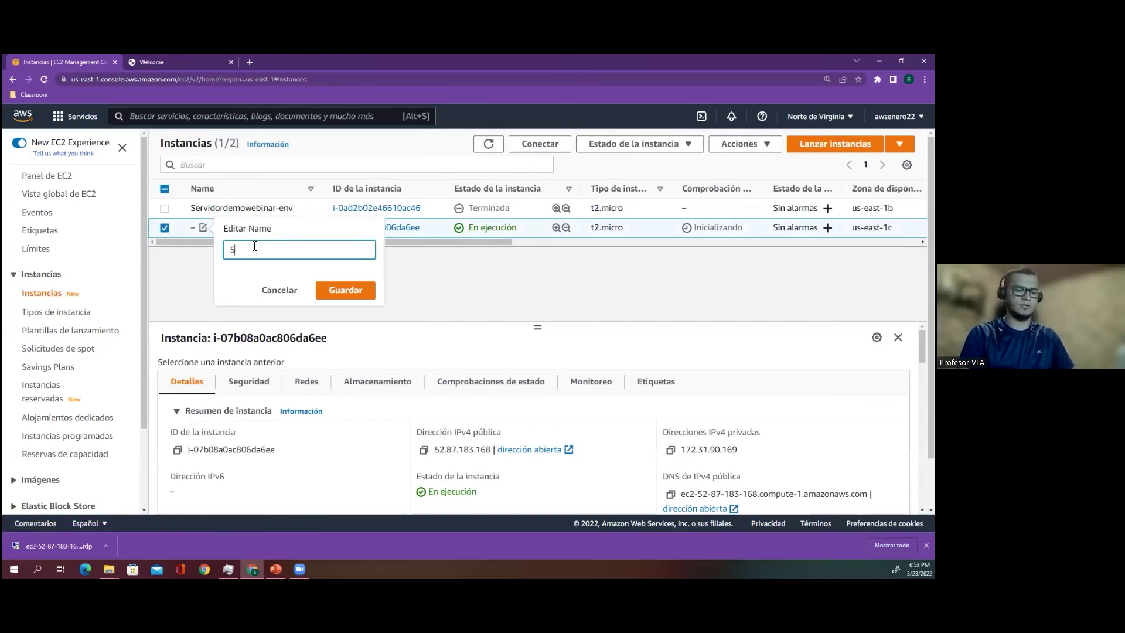
type("ervidor windows")
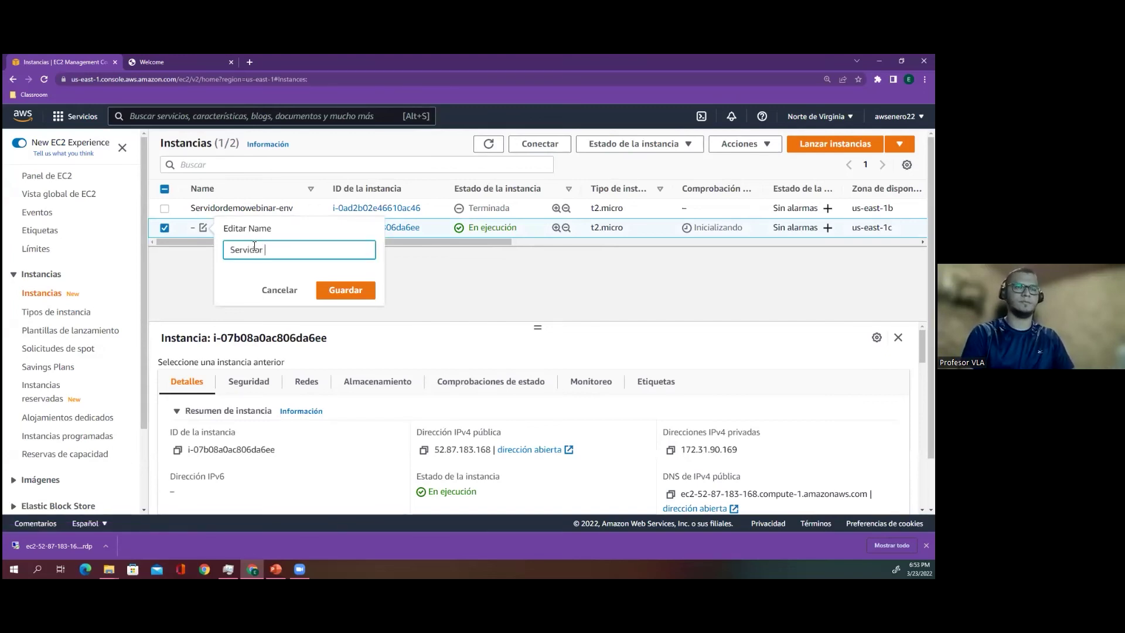
left_click(351, 289)
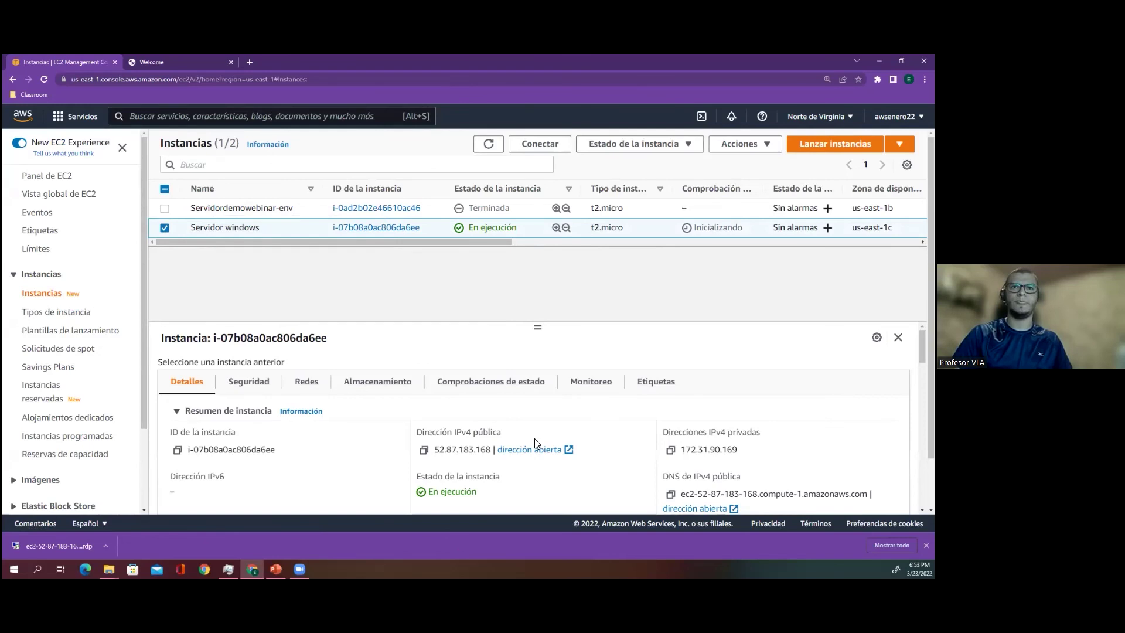
- Try to get the Windows password of Servidor windows from its RDP client connection options, and close the password page
double_click(462, 448)
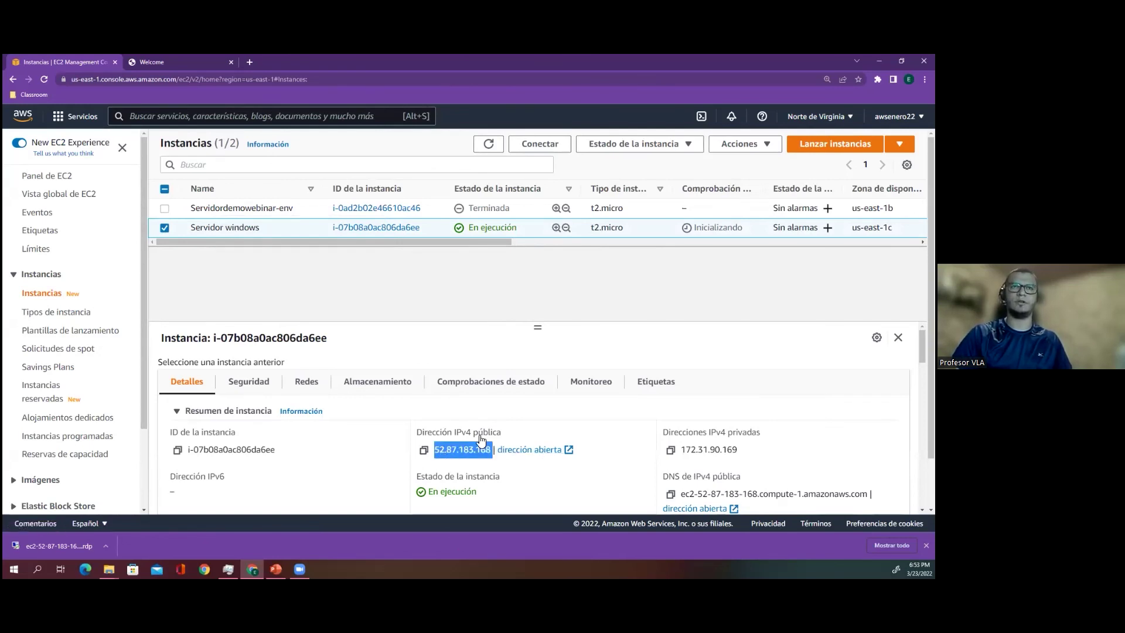
left_click(550, 148)
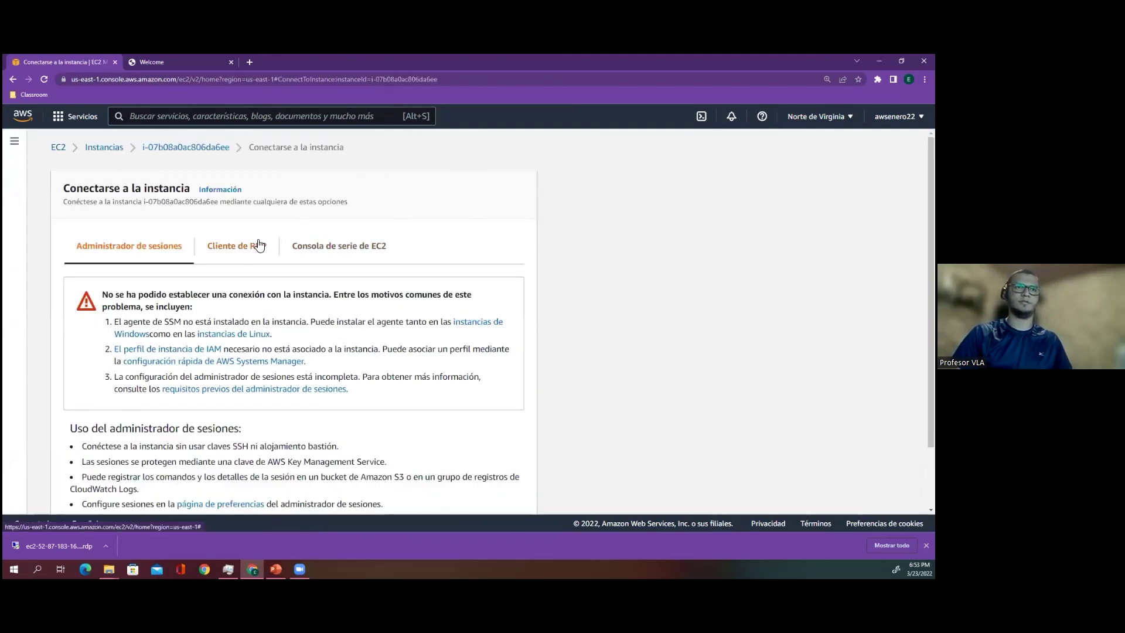
left_click(259, 245)
left_click(174, 419)
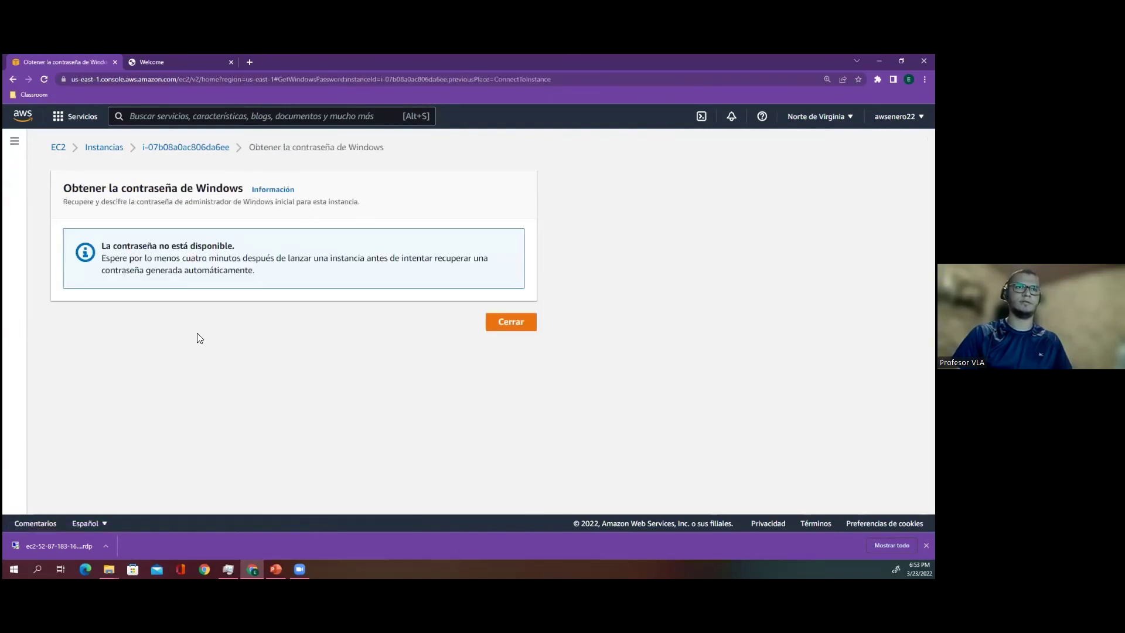
left_click(511, 322)
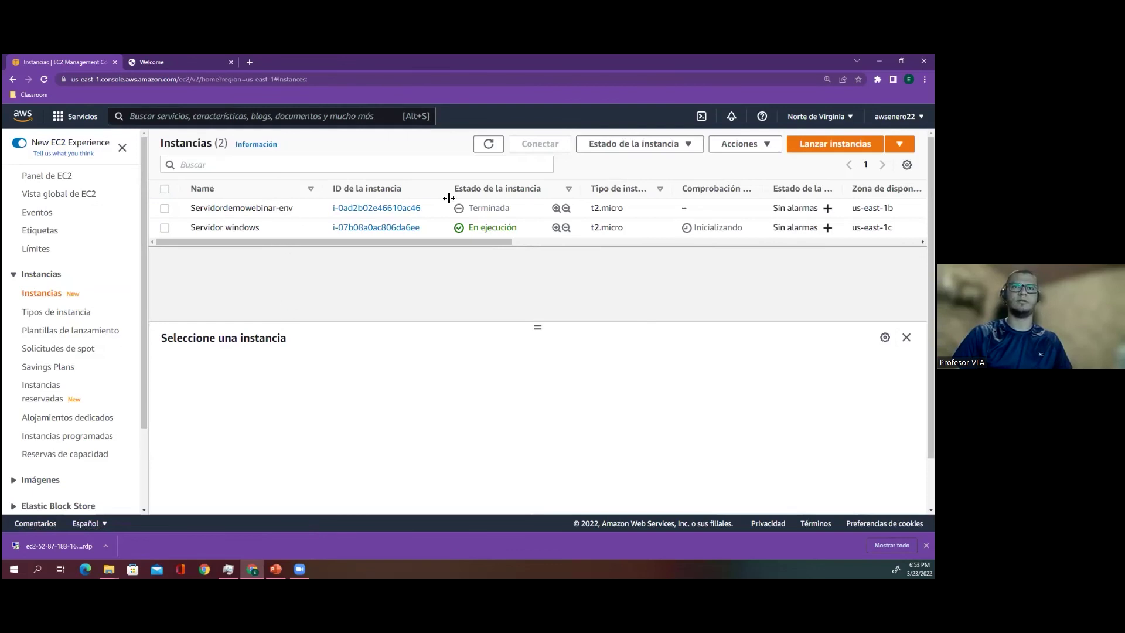
left_click(687, 145)
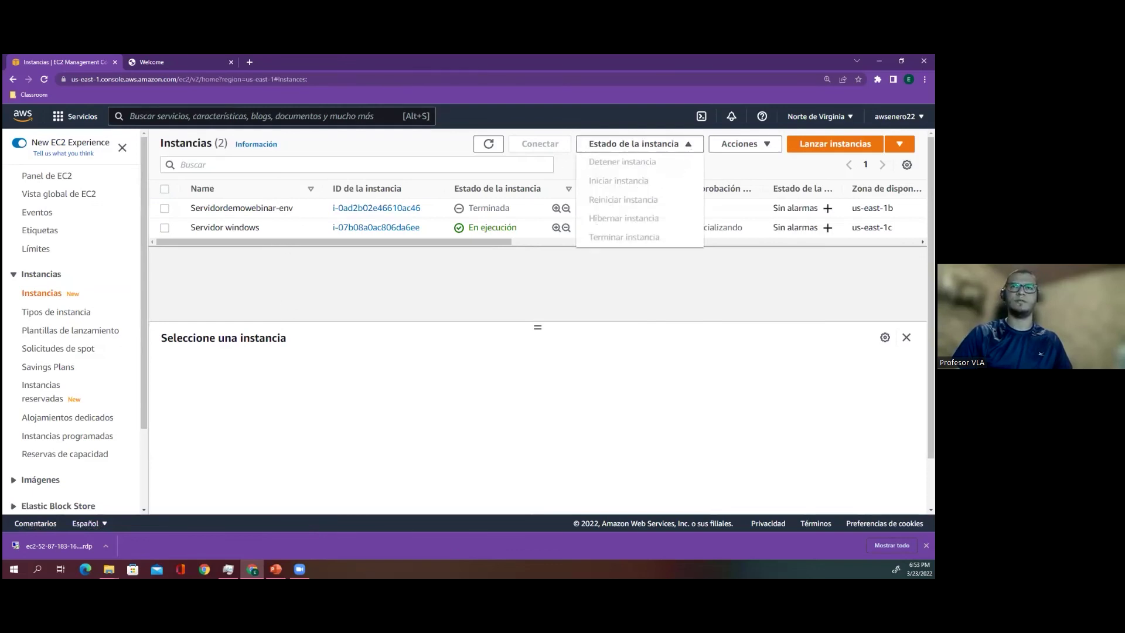
left_click(687, 145)
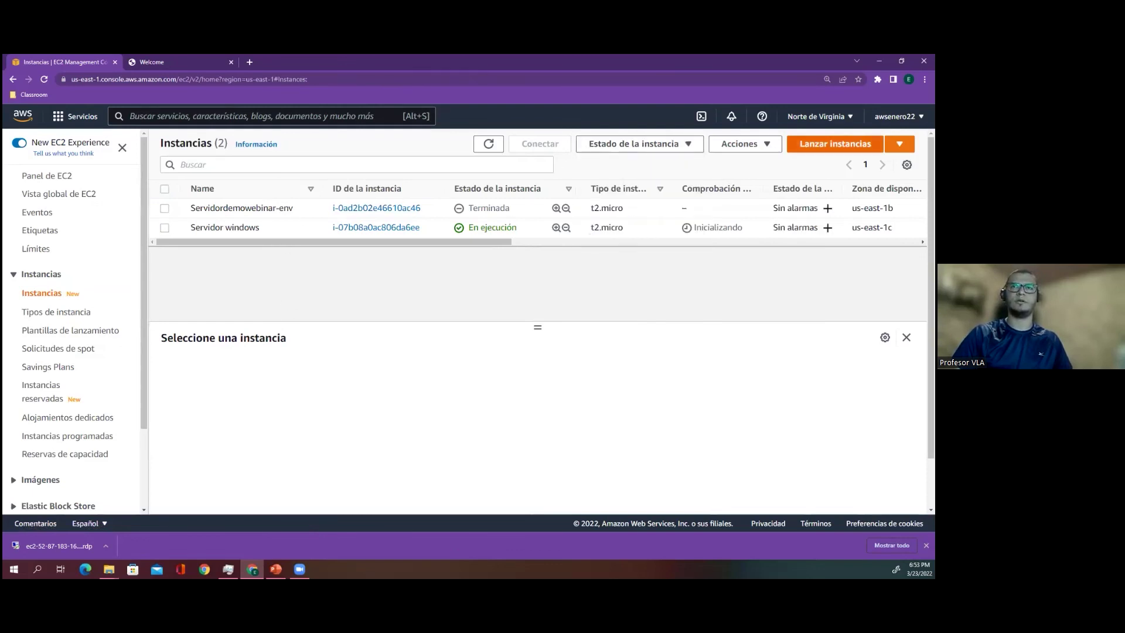
left_click(748, 147)
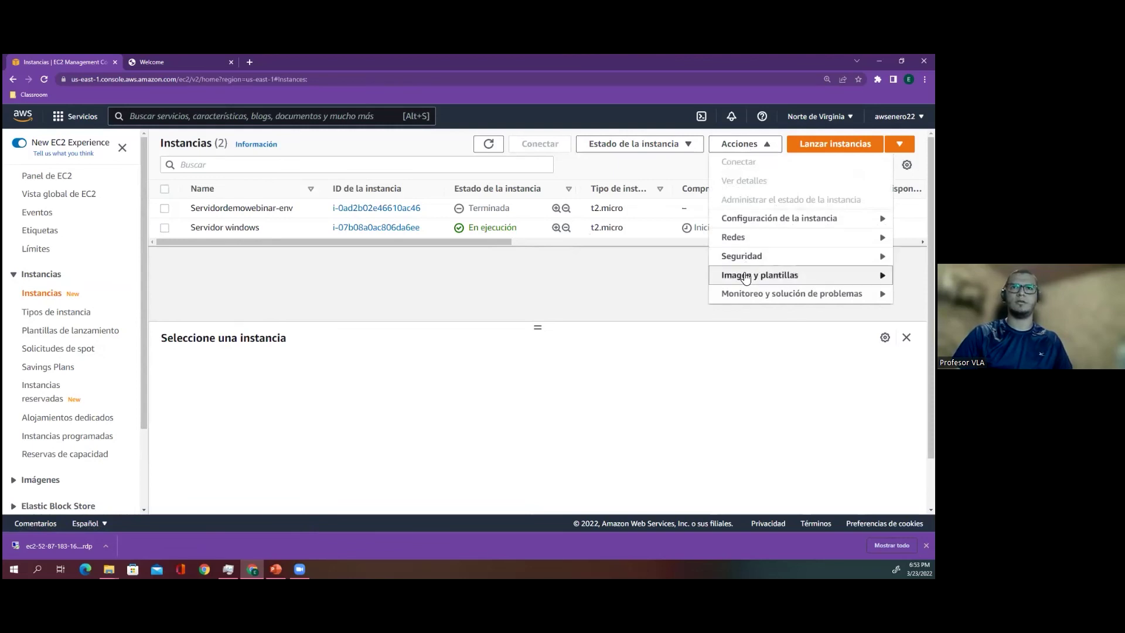
mouse_move(746, 277)
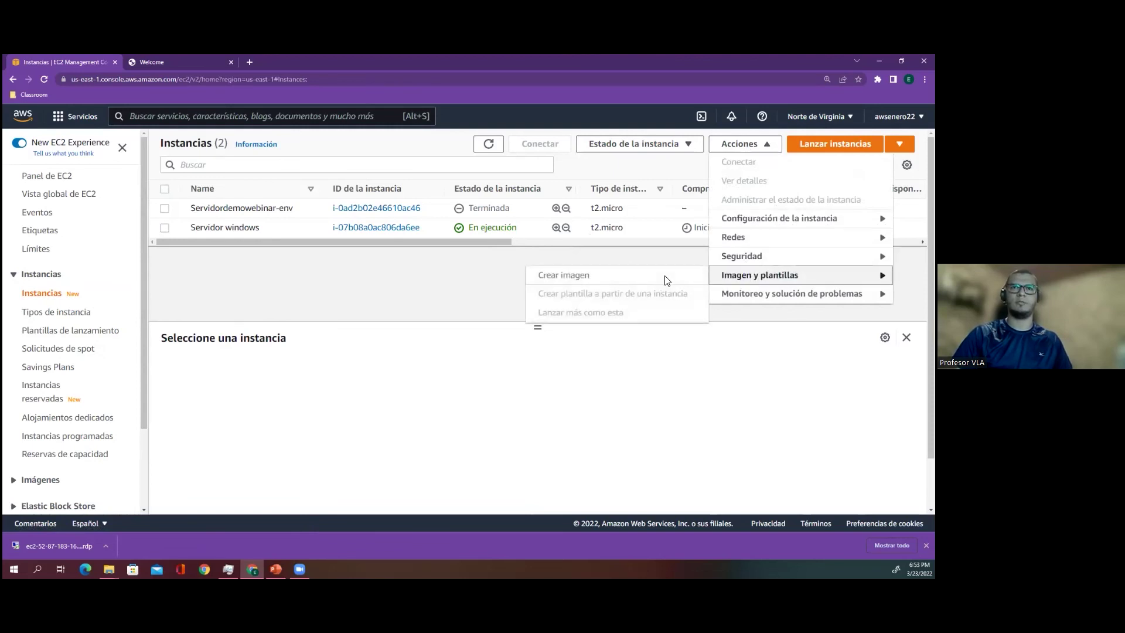
left_click(378, 275)
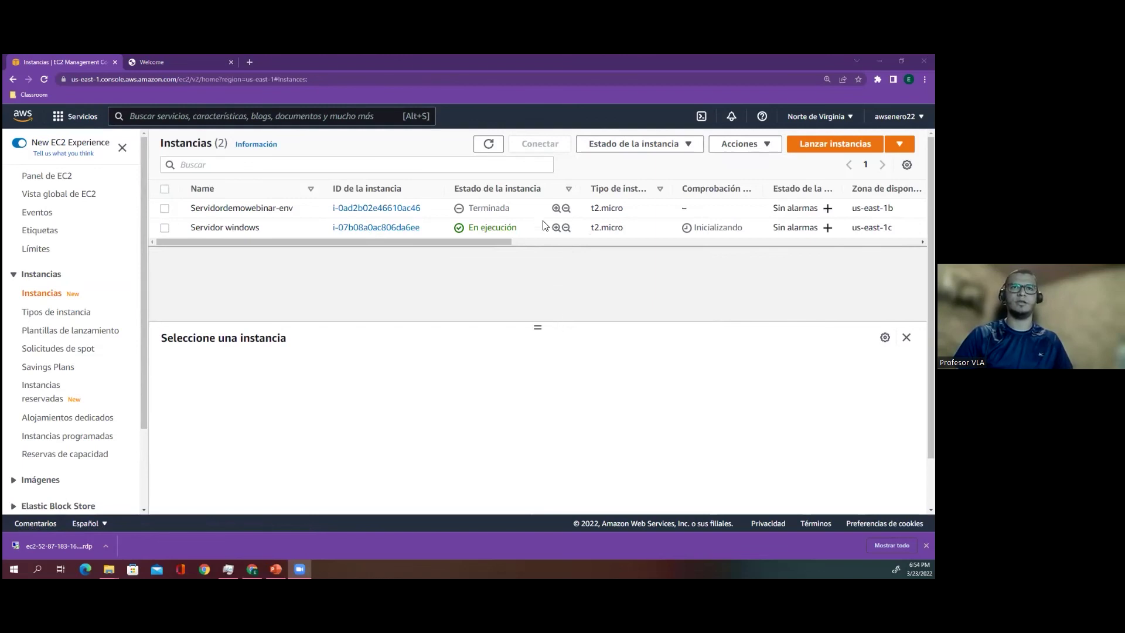
- Select the Servidor windows instance and request its Windows password from the RDP client connection options
left_click(165, 228)
left_click(545, 144)
left_click(245, 241)
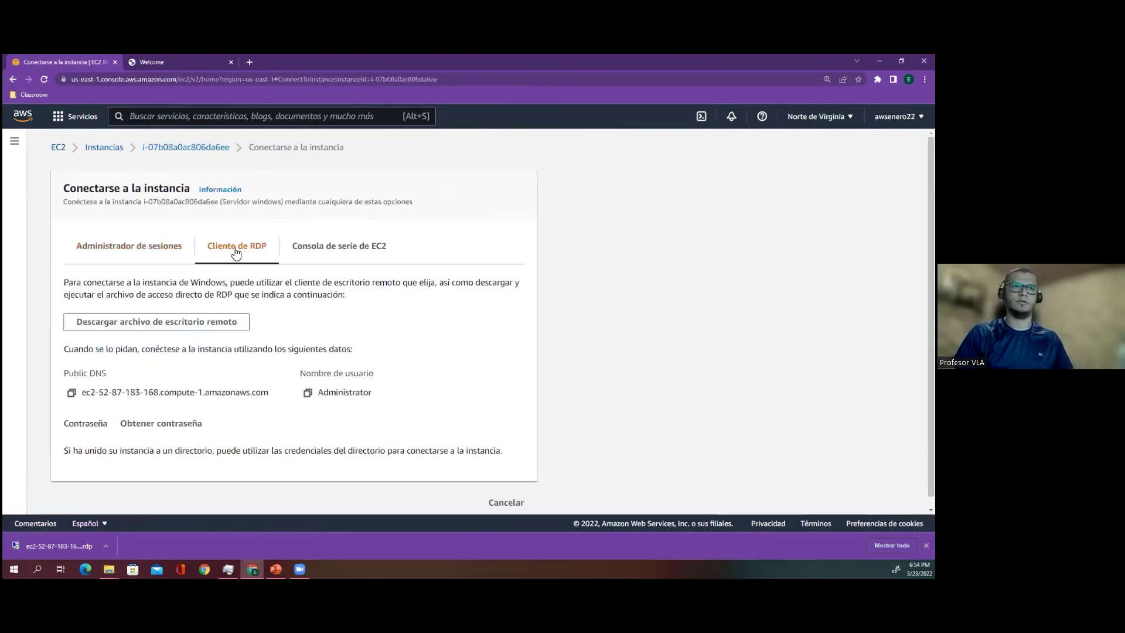
left_click(182, 427)
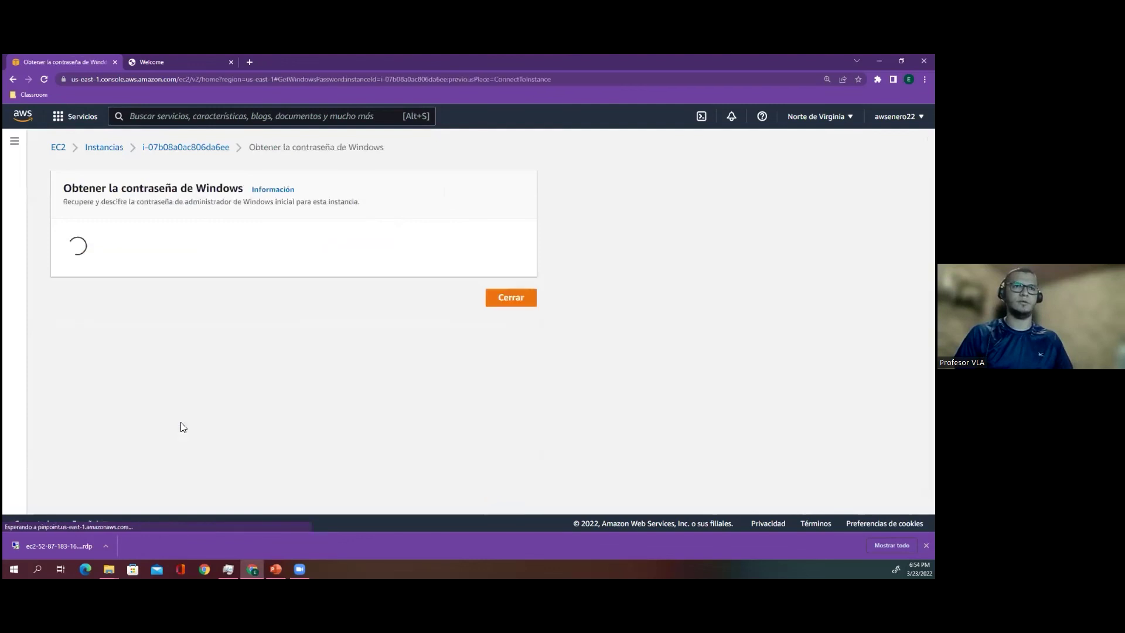
- Load the key pair file aws-enero22-kj.pem and decrypt the instance's Windows password
left_click(115, 343)
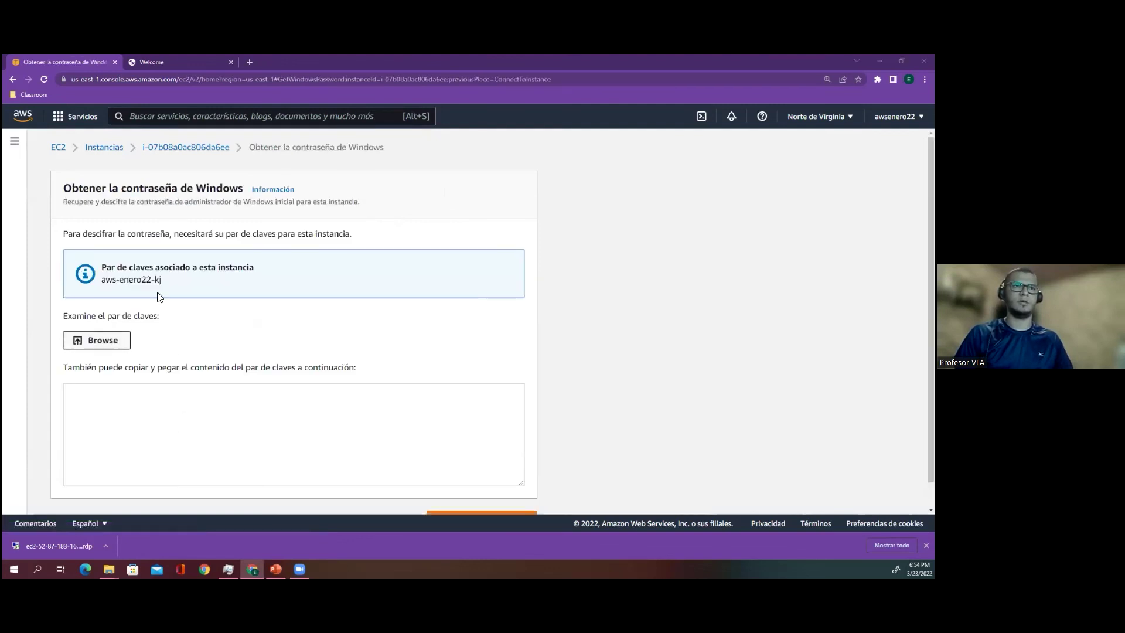
left_click(162, 138)
double_click(161, 138)
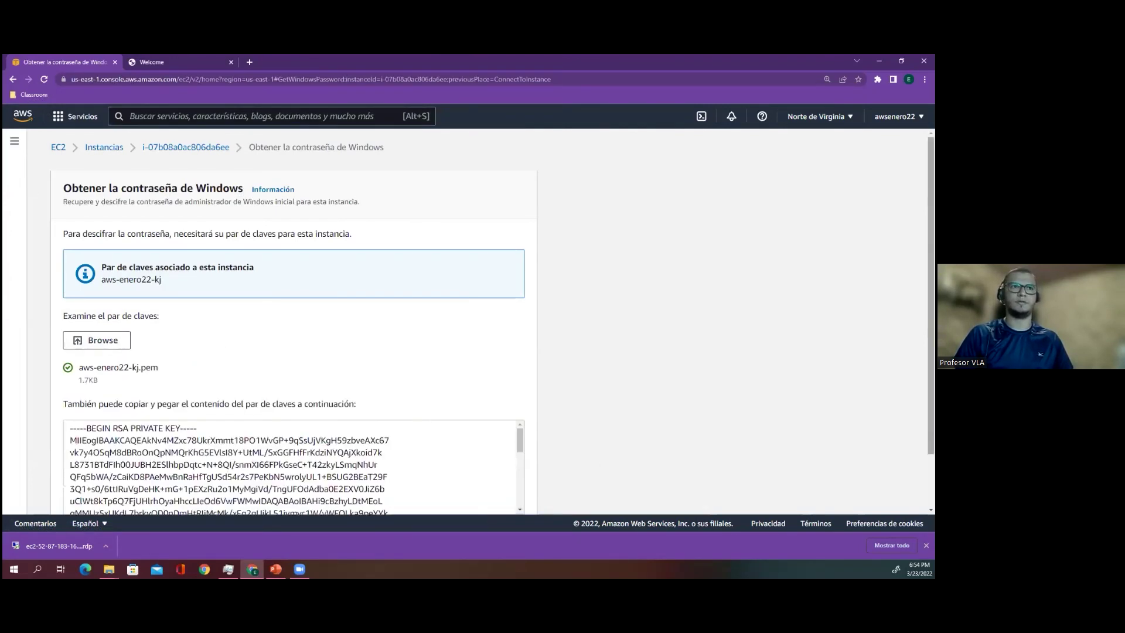
scroll(574, 485, "down", 2)
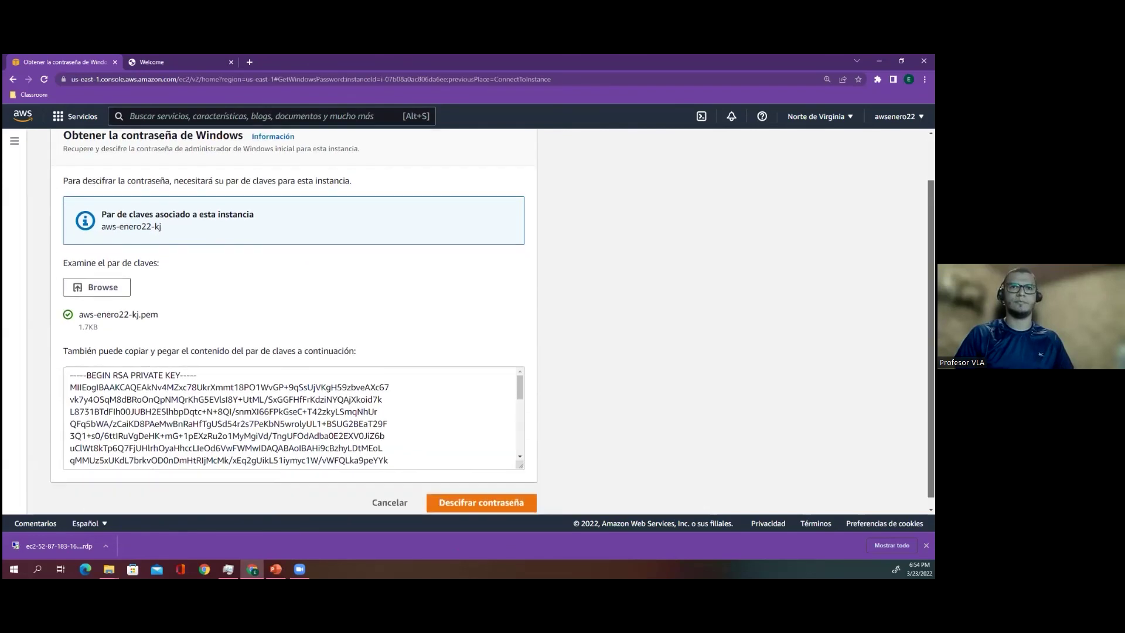
left_click(519, 492)
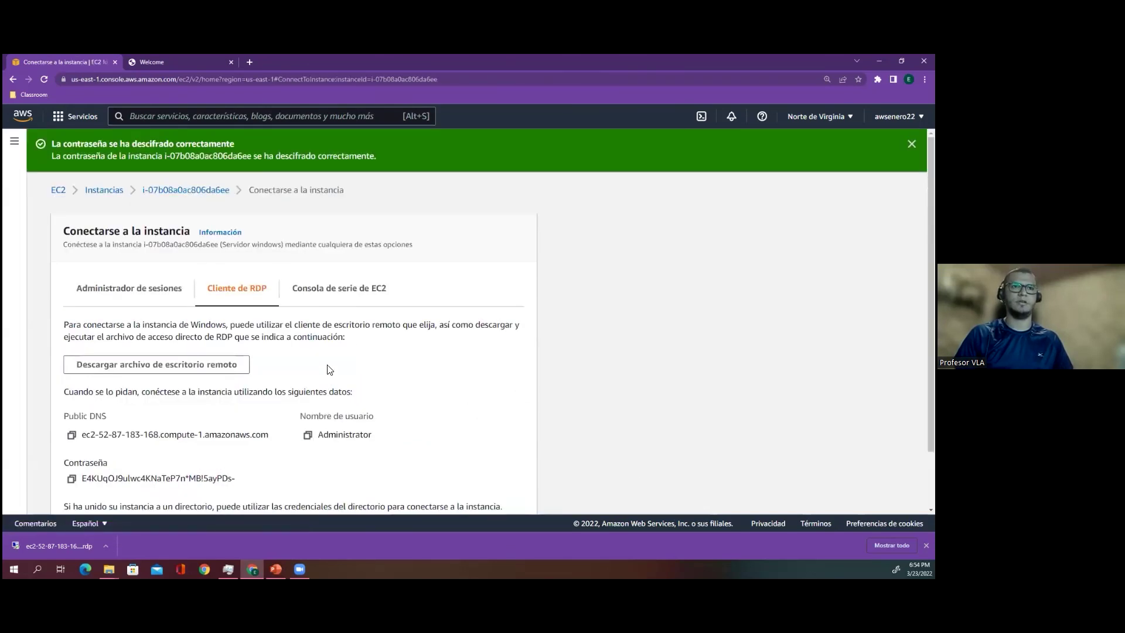
- Connect to the instance through the downloaded RDP file with the copied administrator password, accept its certificate, and maximize the remote session
left_click(72, 478)
left_click(75, 547)
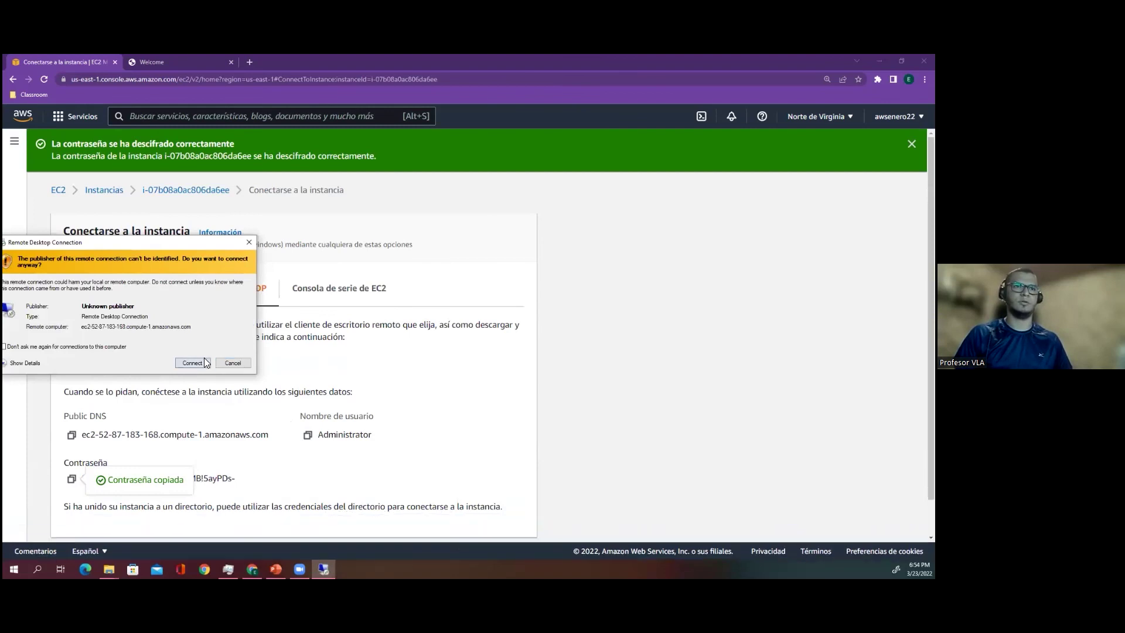
left_click(203, 358)
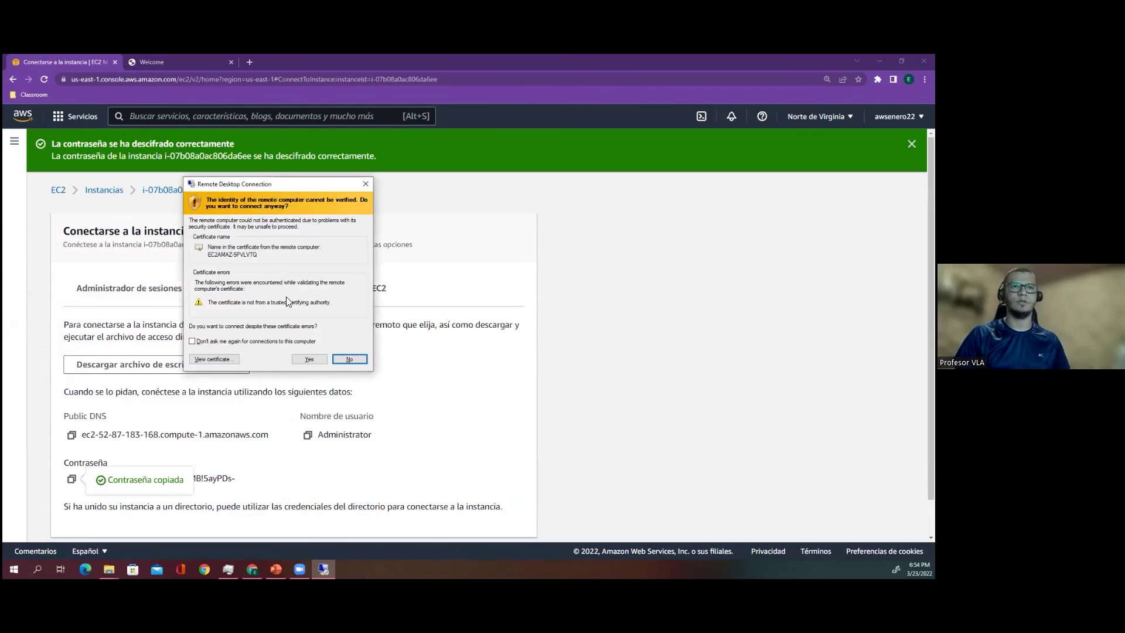
left_click(311, 360)
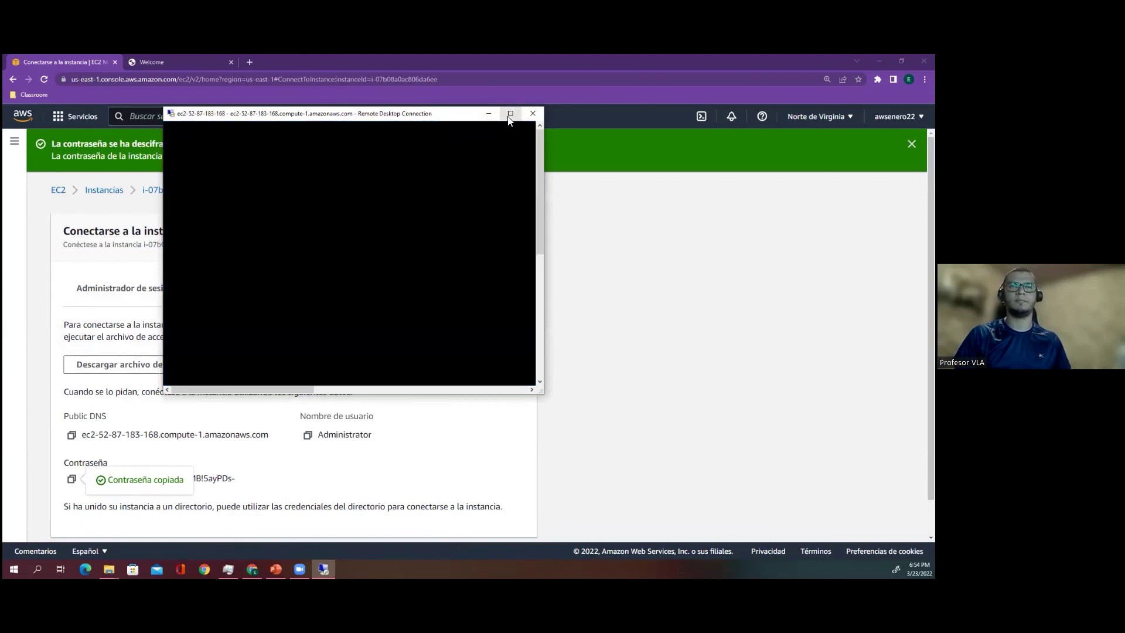
left_click(510, 114)
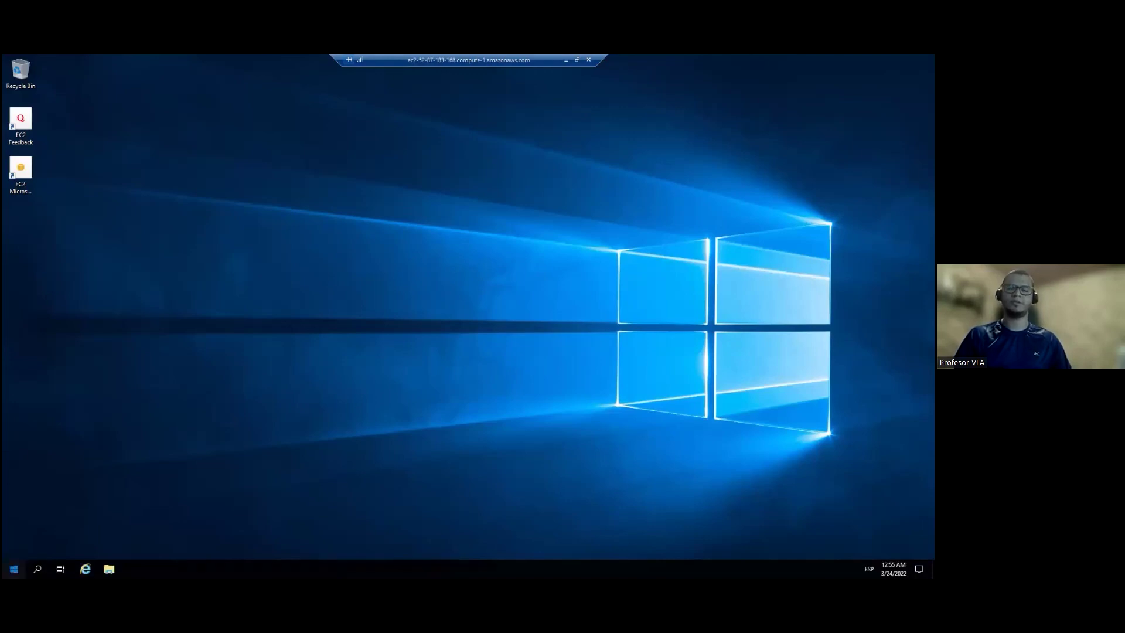
- Allow the remote Windows server to be discoverable by other PCs and devices on Network 2
left_click(14, 568)
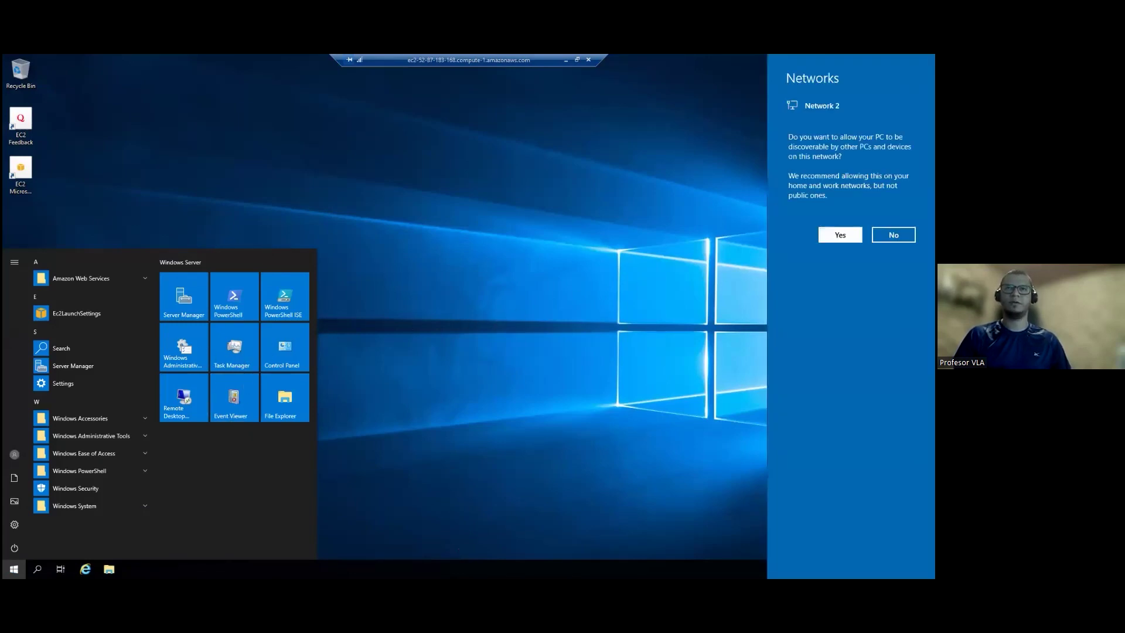
left_click(840, 234)
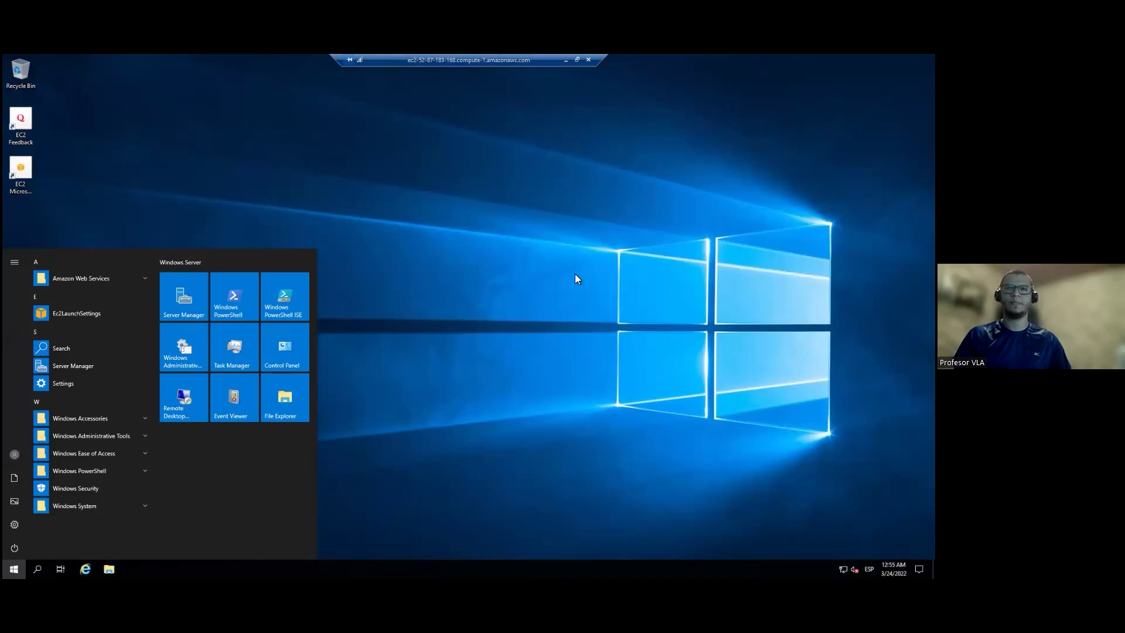
left_click(395, 386)
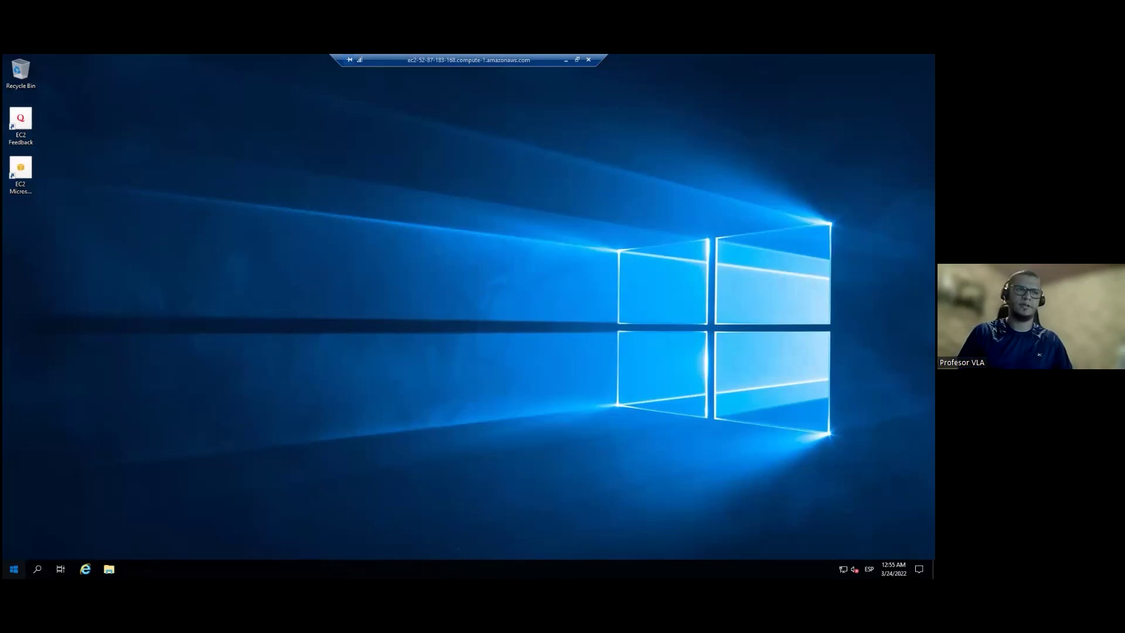
- Search the remote server for Task Manager and open it in its detailed view
key("super")
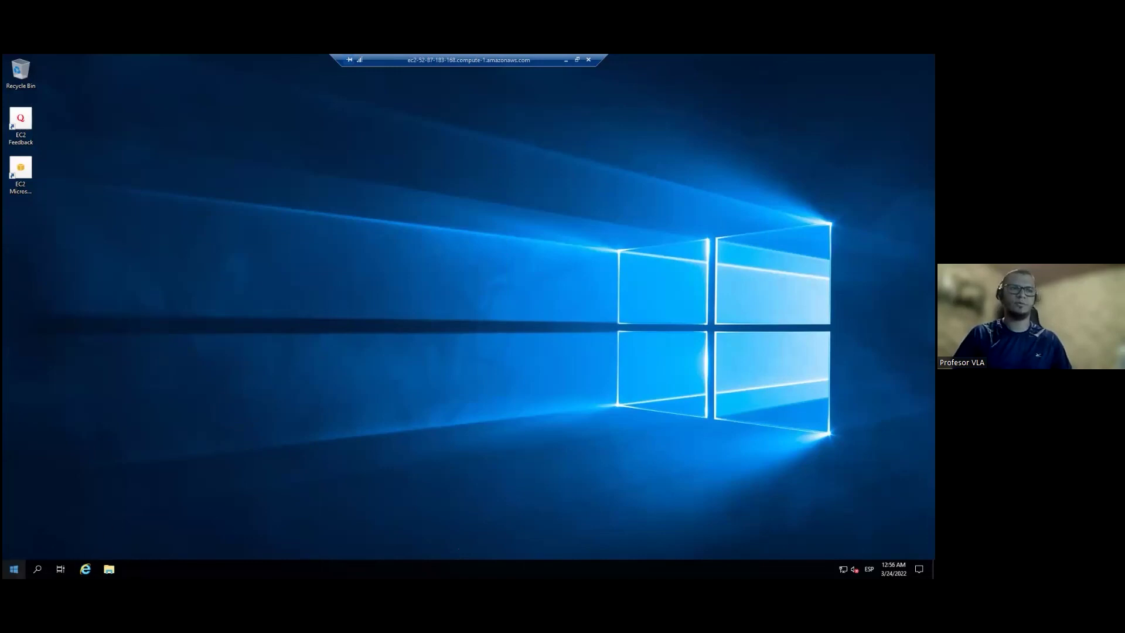
left_click(13, 569)
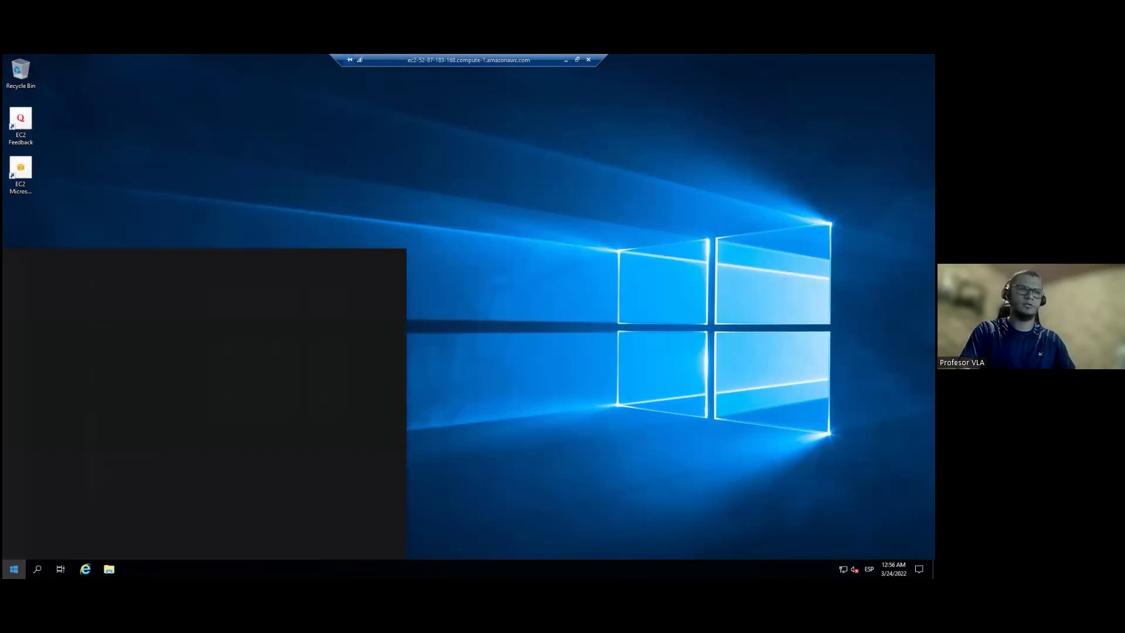
type("admi")
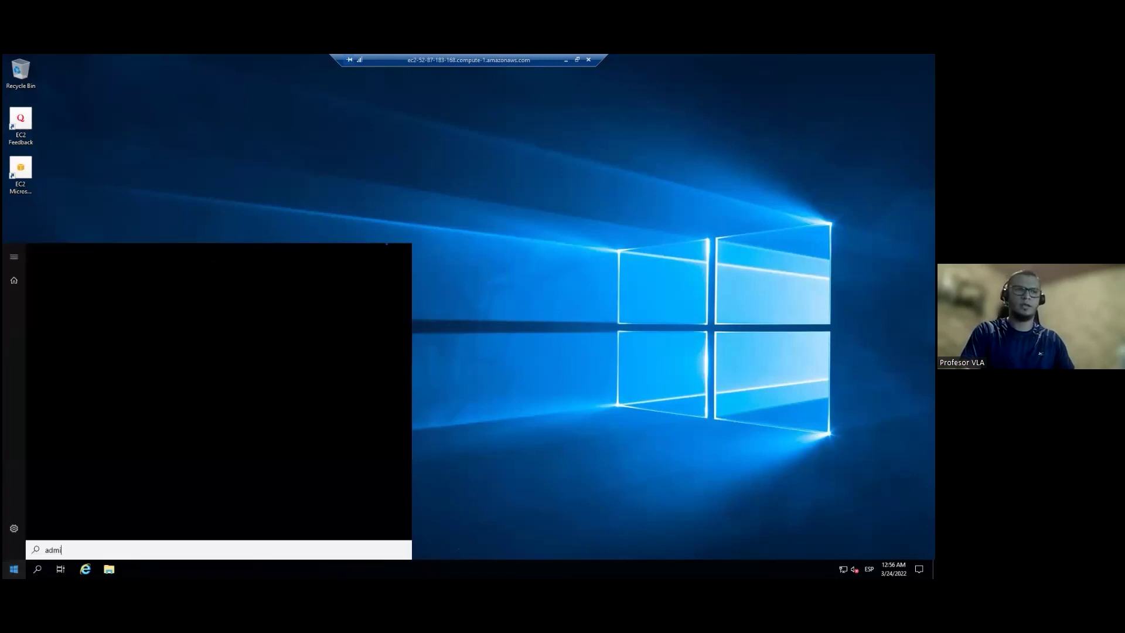
key("BackSpace")
key("BackSpace")
key("BackSpace")
key("BackSpace")
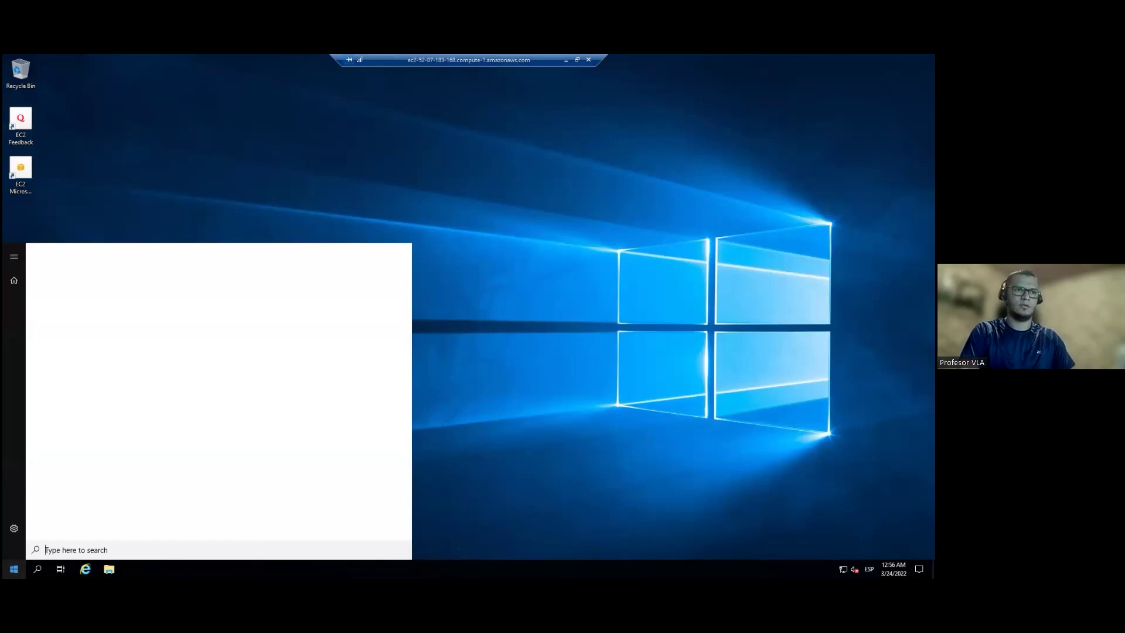
type("task mana")
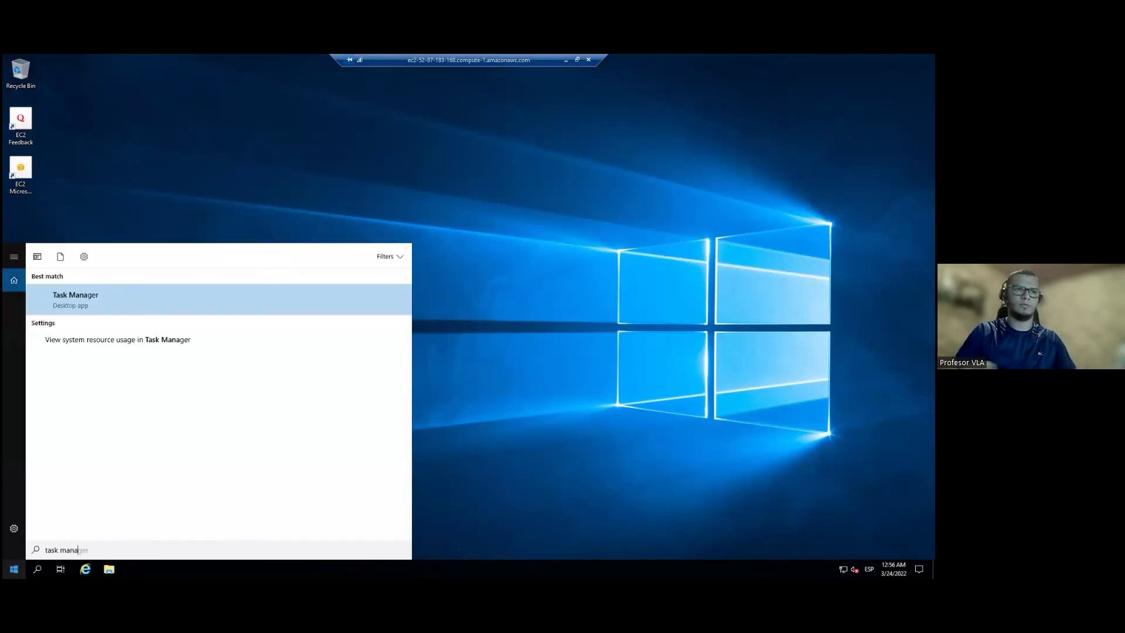
left_click(197, 295)
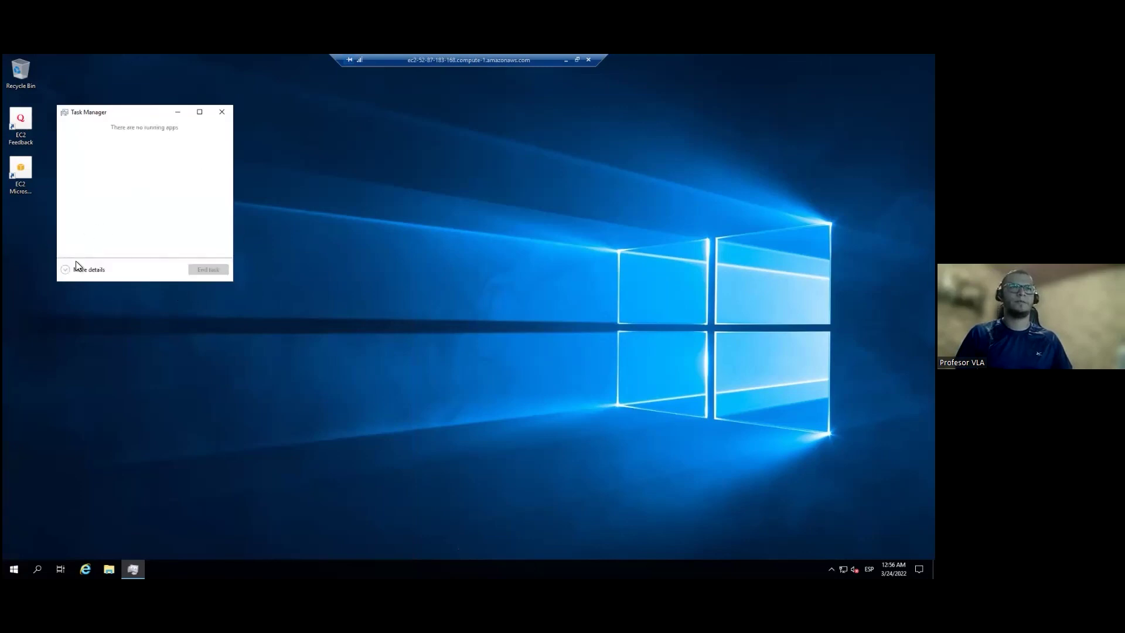
left_click(76, 270)
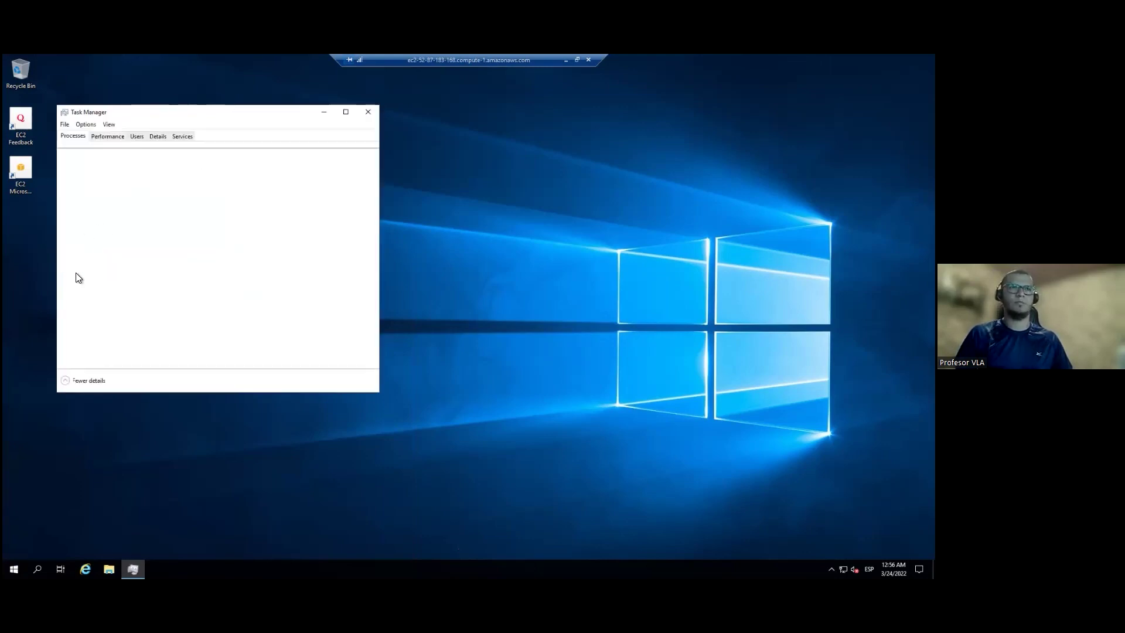
- Examine the remote server's CPU and memory performance in Task Manager
left_click(113, 135)
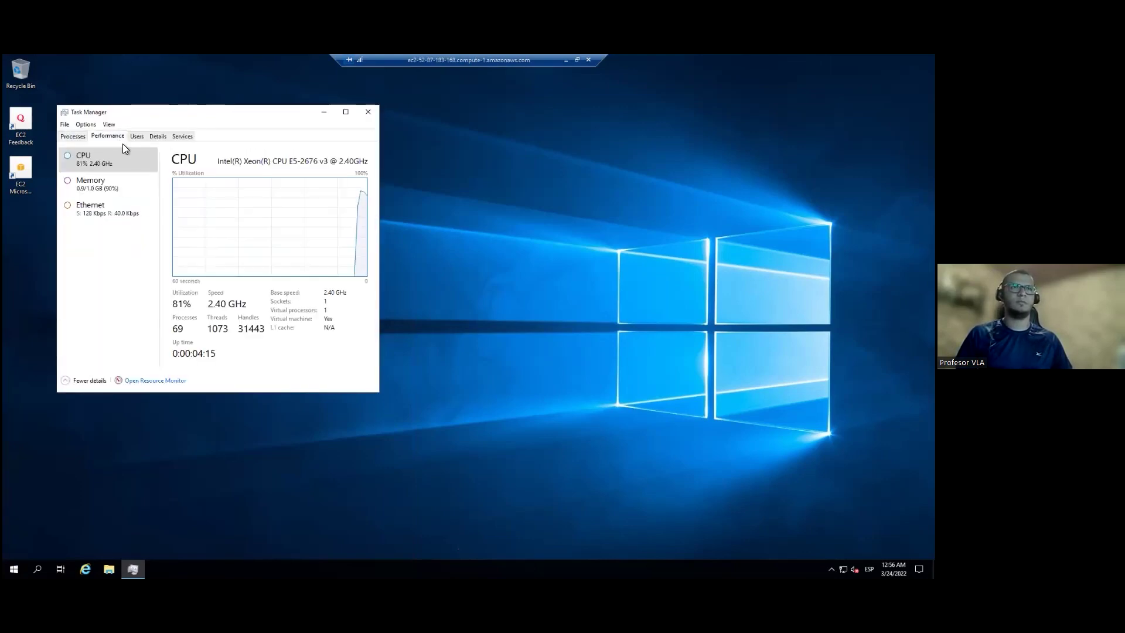
left_click(114, 189)
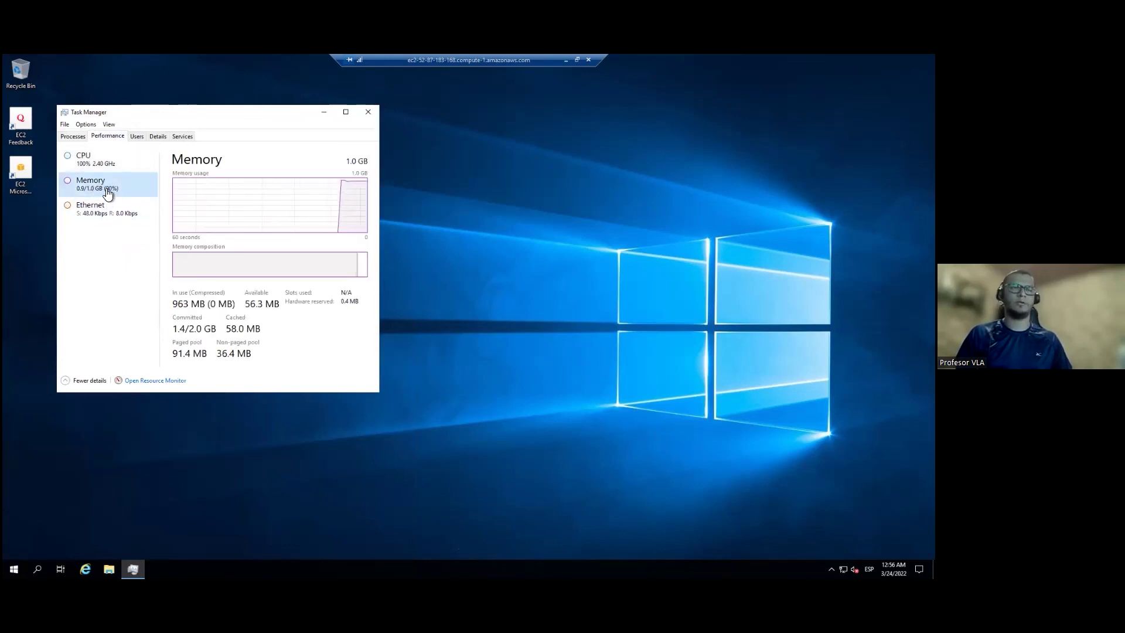
left_click(110, 171)
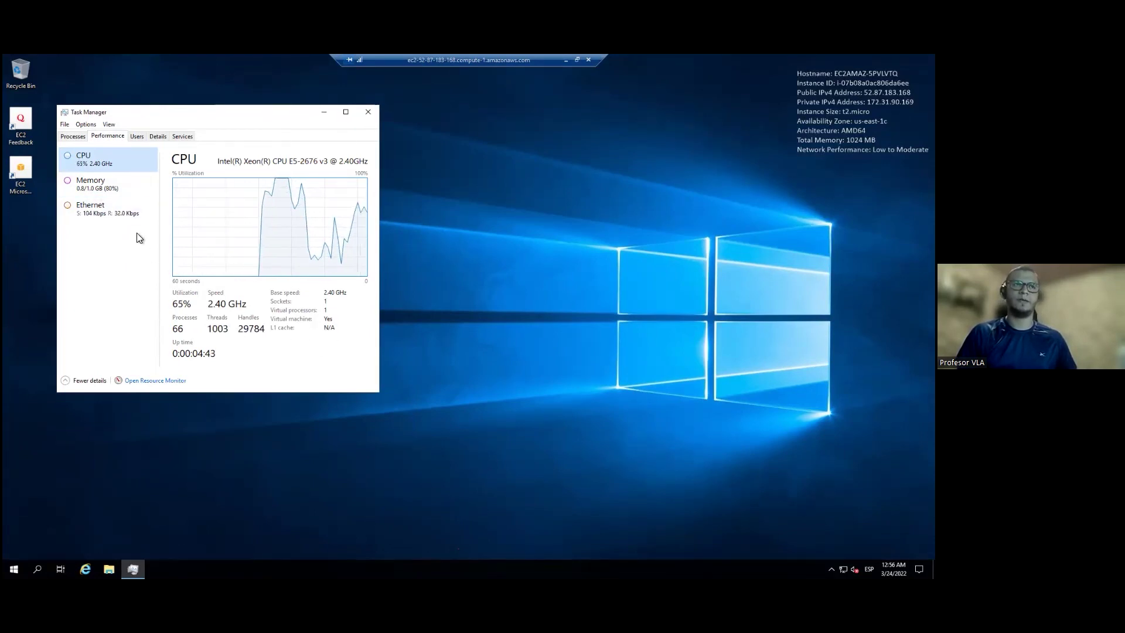
left_click(93, 184)
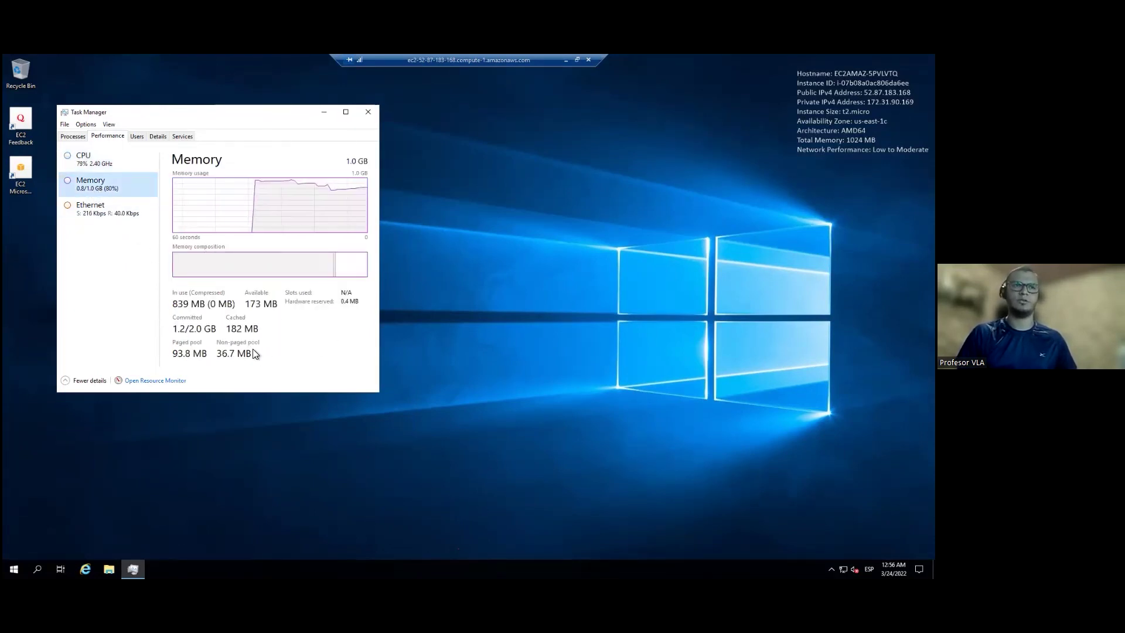
- Close Task Manager on the remote Windows server and disconnect the Remote Desktop session
left_click(369, 115)
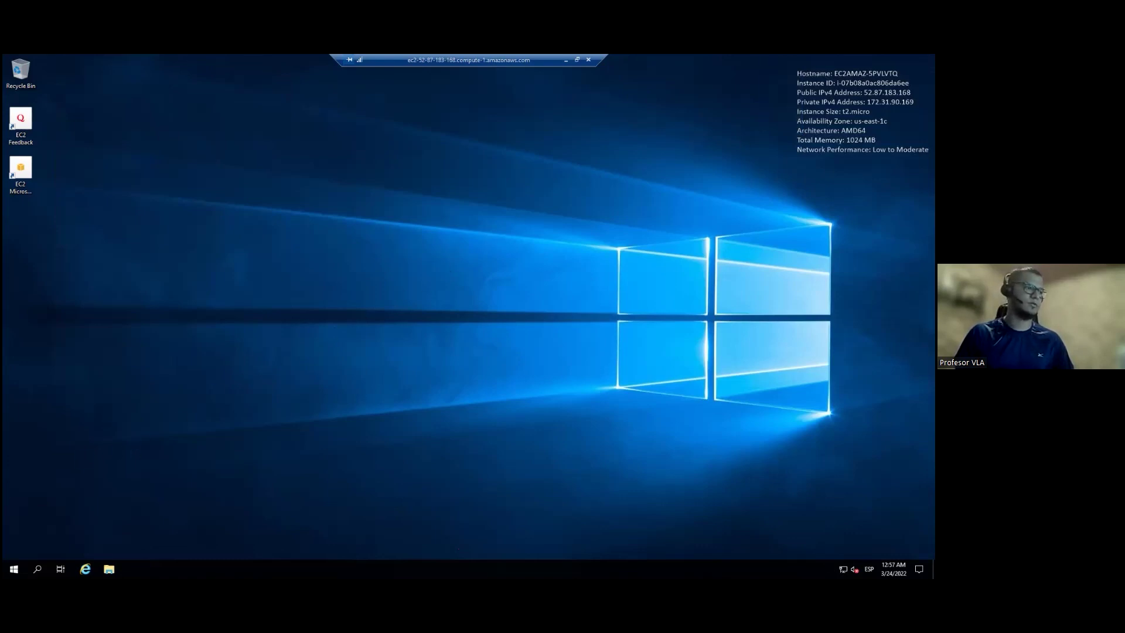
left_click(588, 59)
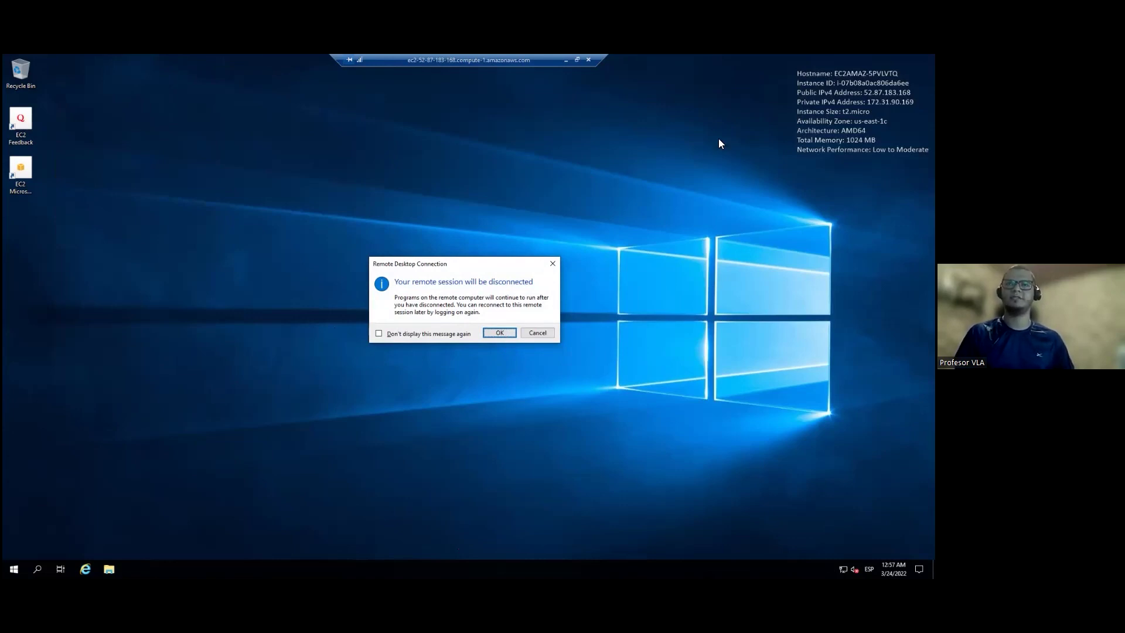
left_click(500, 333)
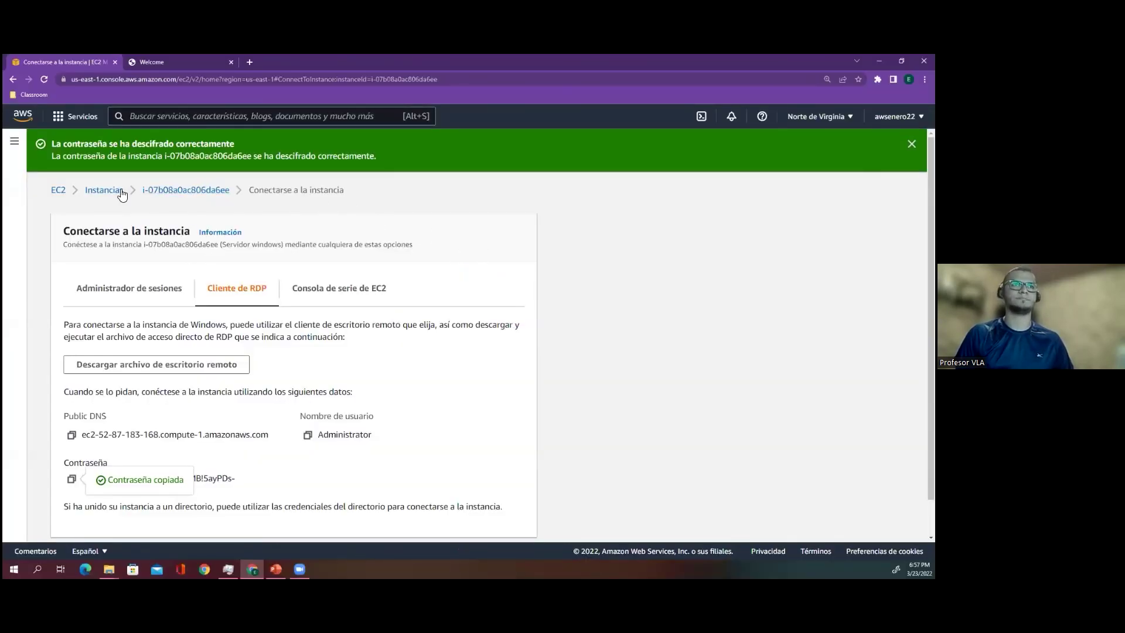
- Look through the service categories in the AWS console's list of all services
left_click(62, 121)
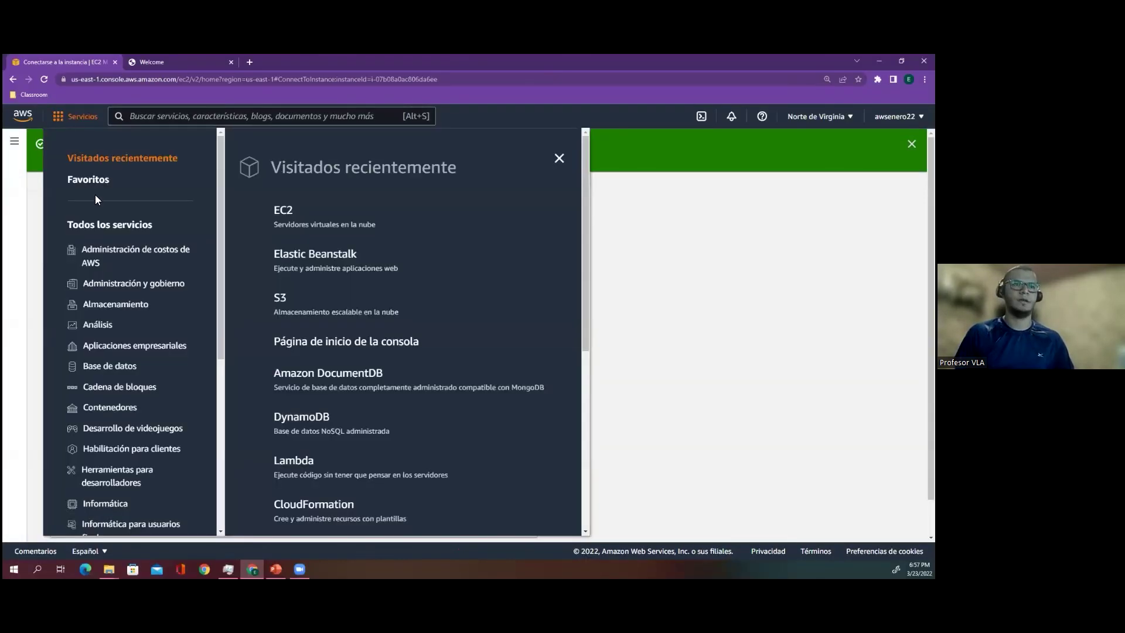
left_click_drag(220, 196, 229, 327)
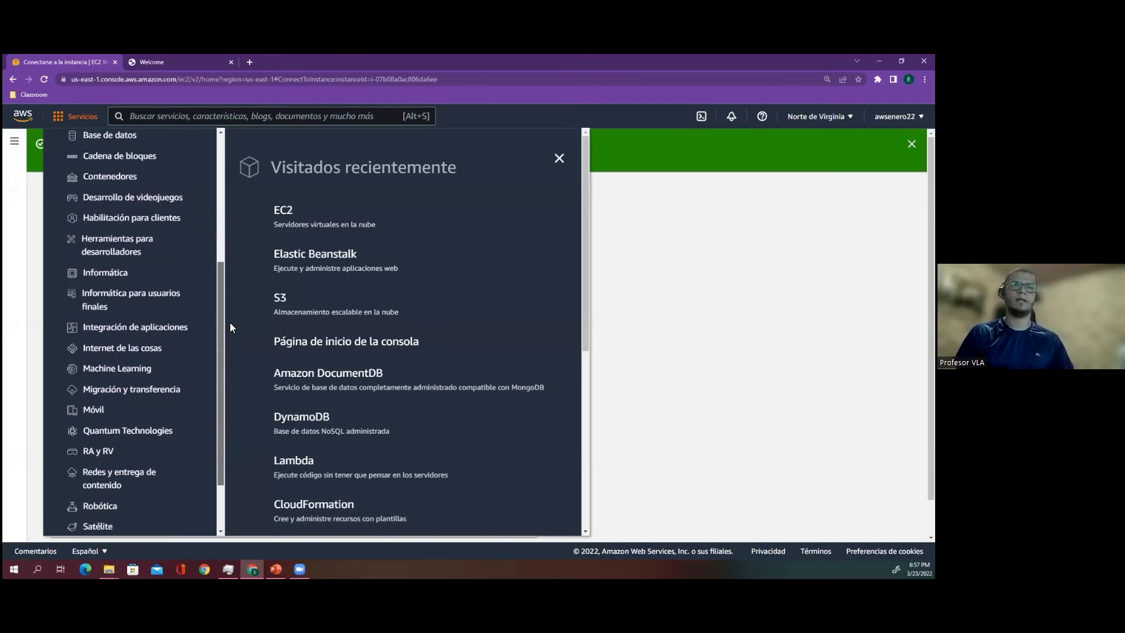
left_click(559, 158)
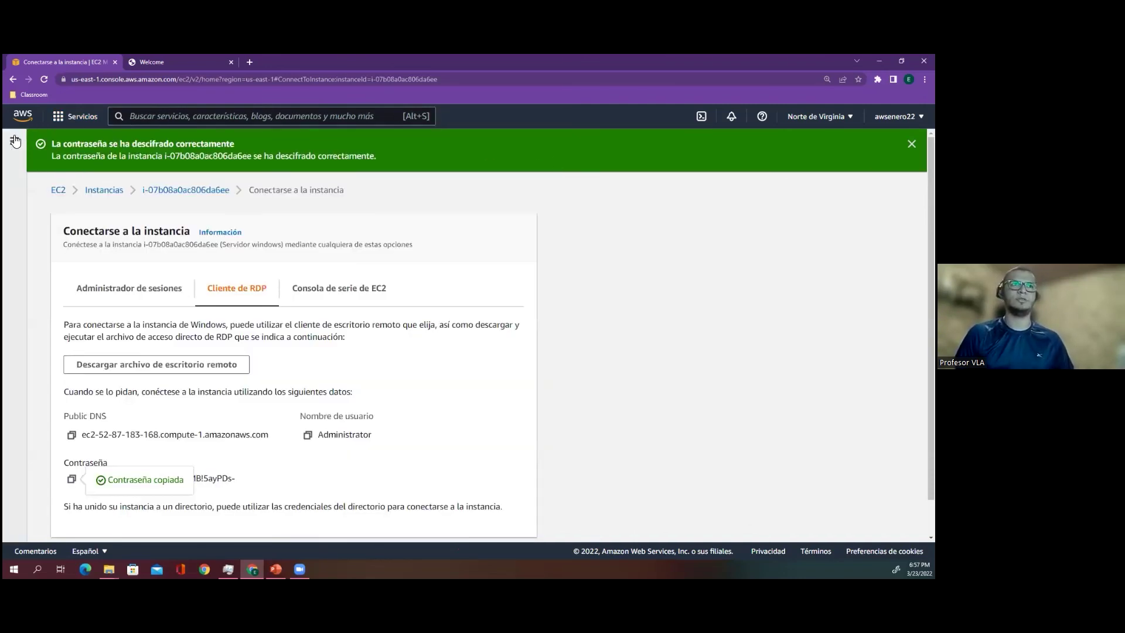
left_click(73, 120)
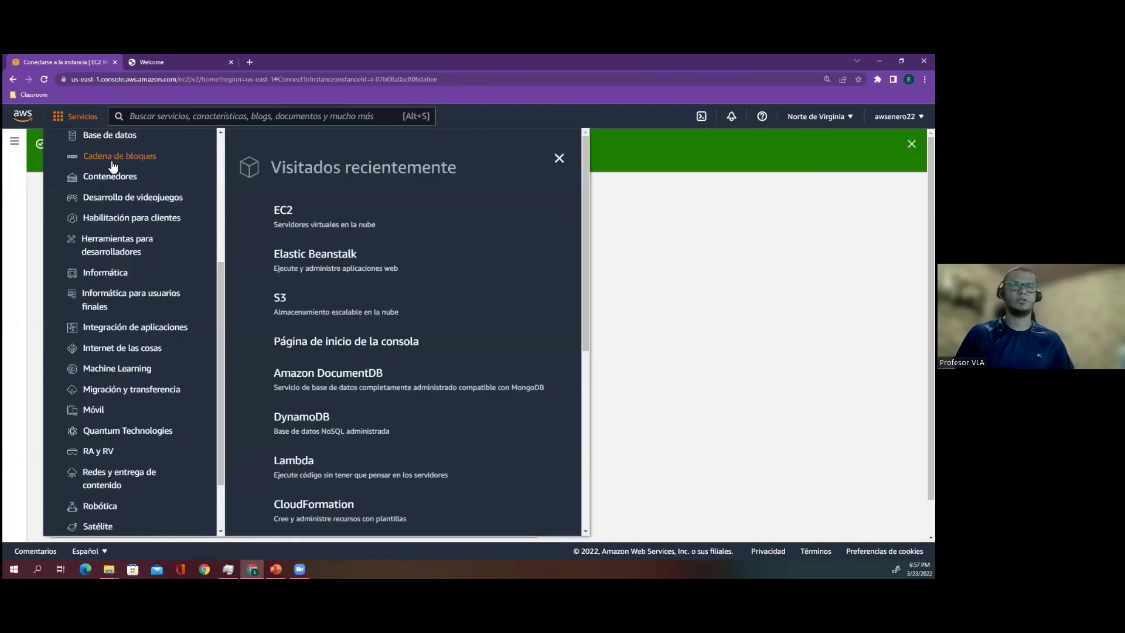
scroll(220, 210, "up", 5)
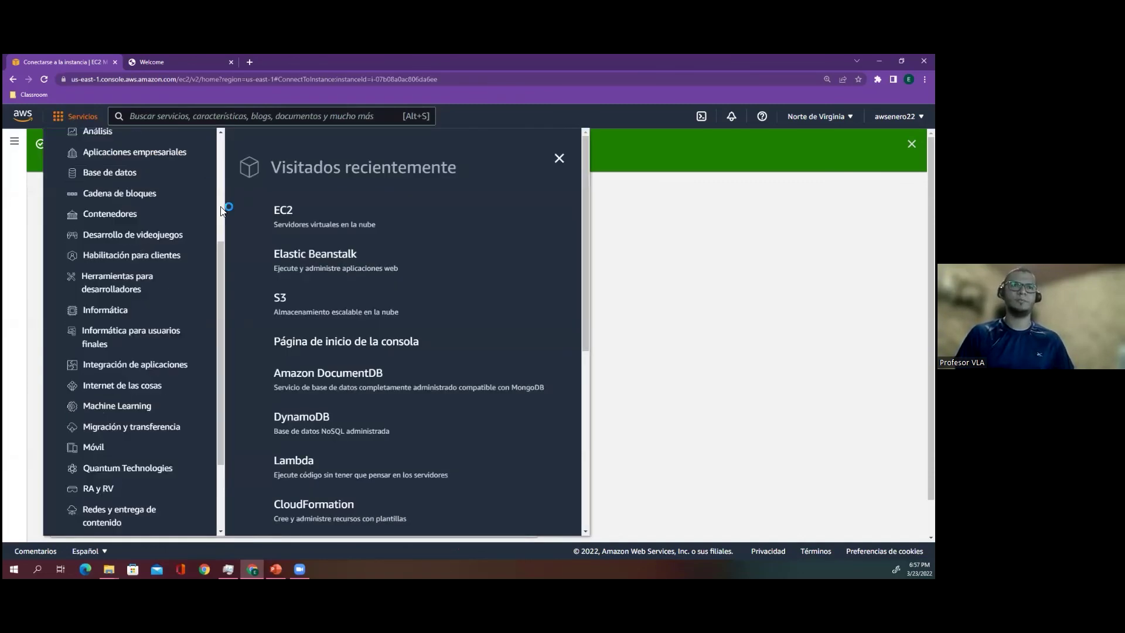
scroll(219, 233, "down", 3)
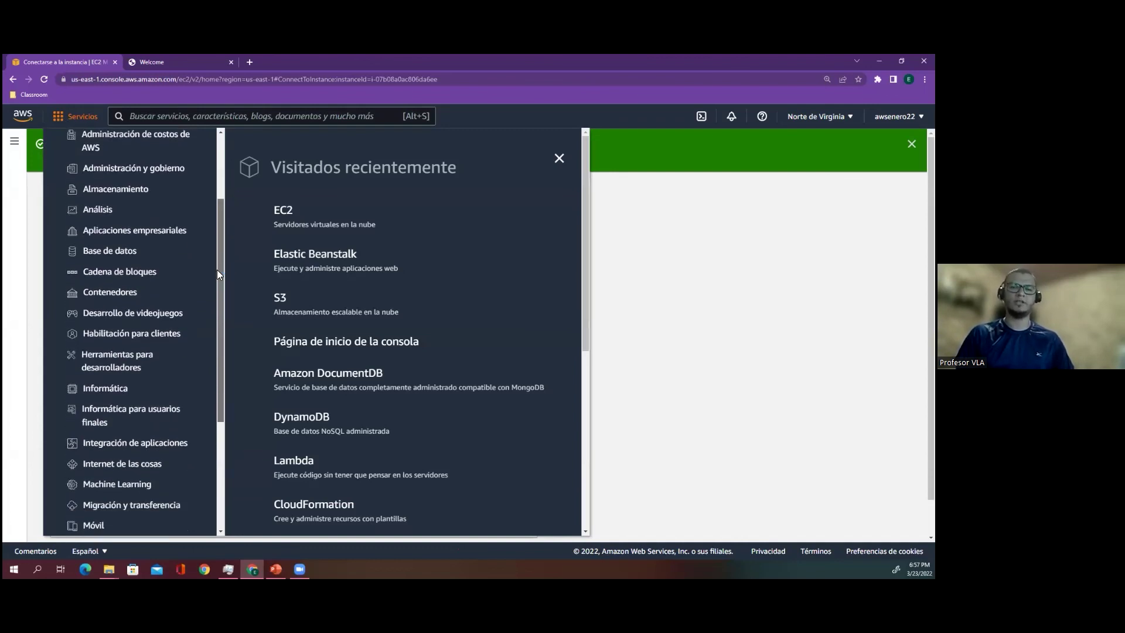
left_click_drag(217, 269, 219, 229)
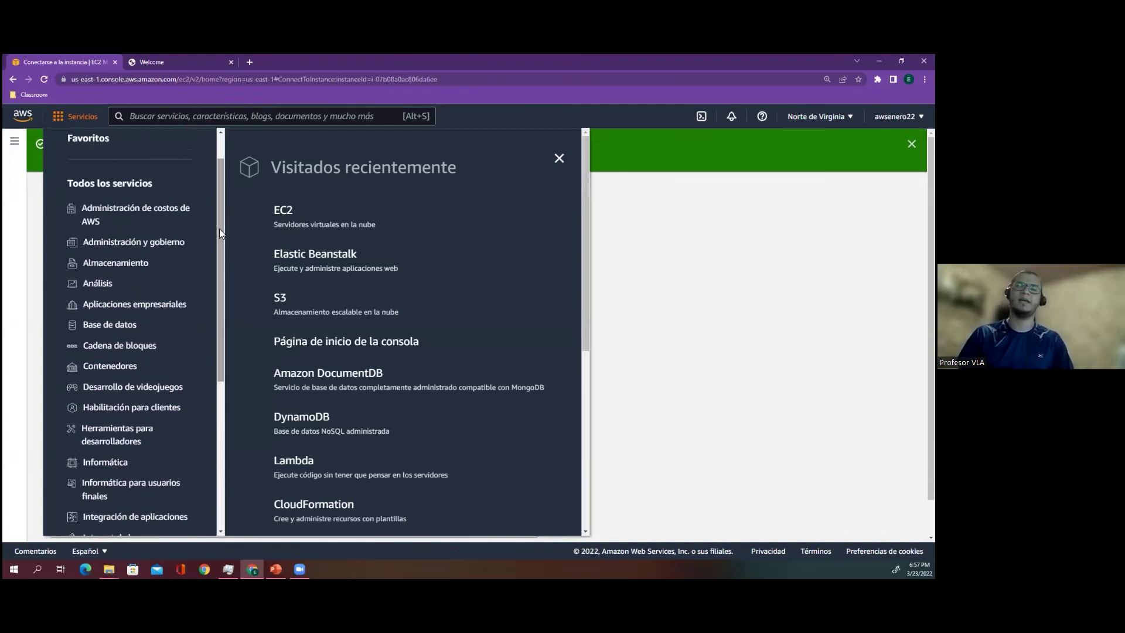